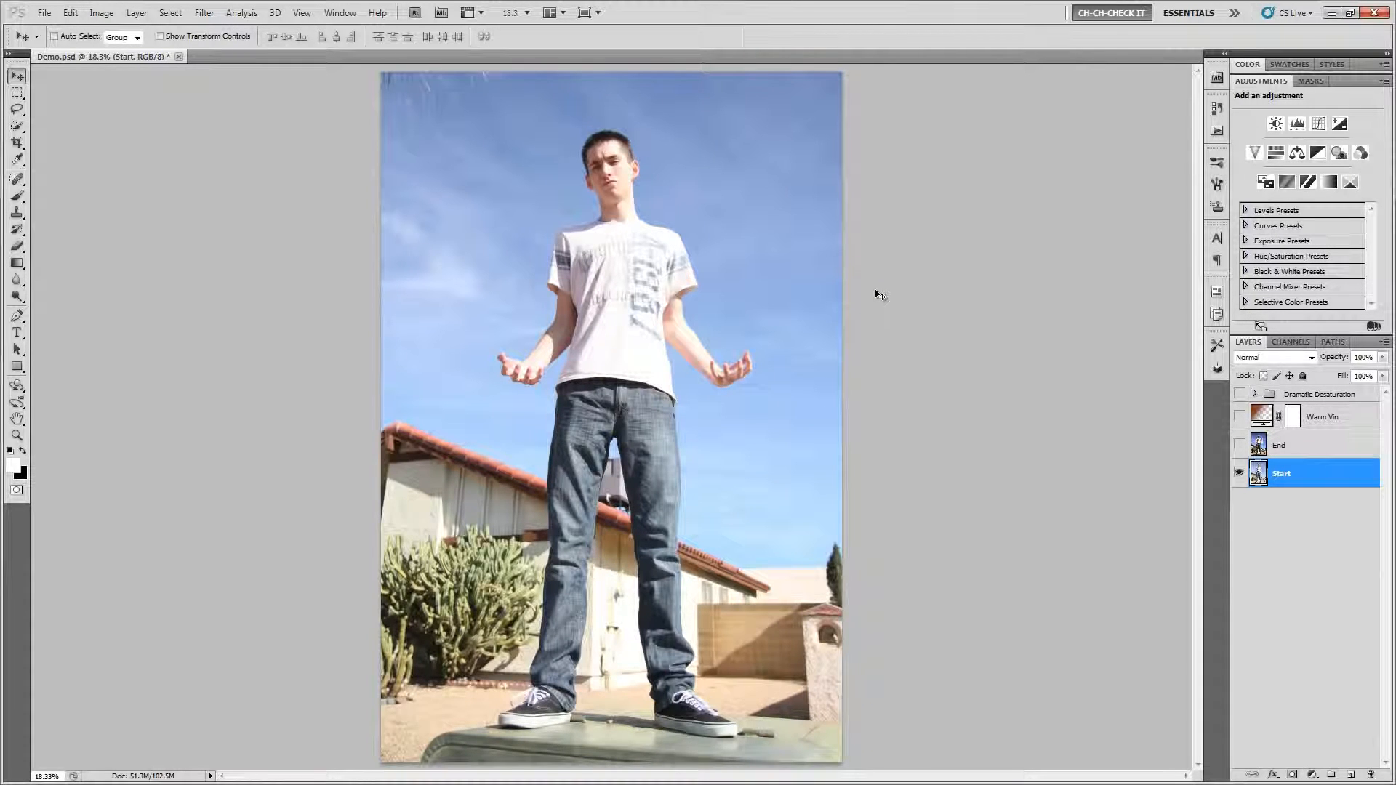
Step: Preview the finished fire effect by showing the End layer and toggling the Warm Vin layer and Dramatic Desaturation group on and off
click(1240, 446)
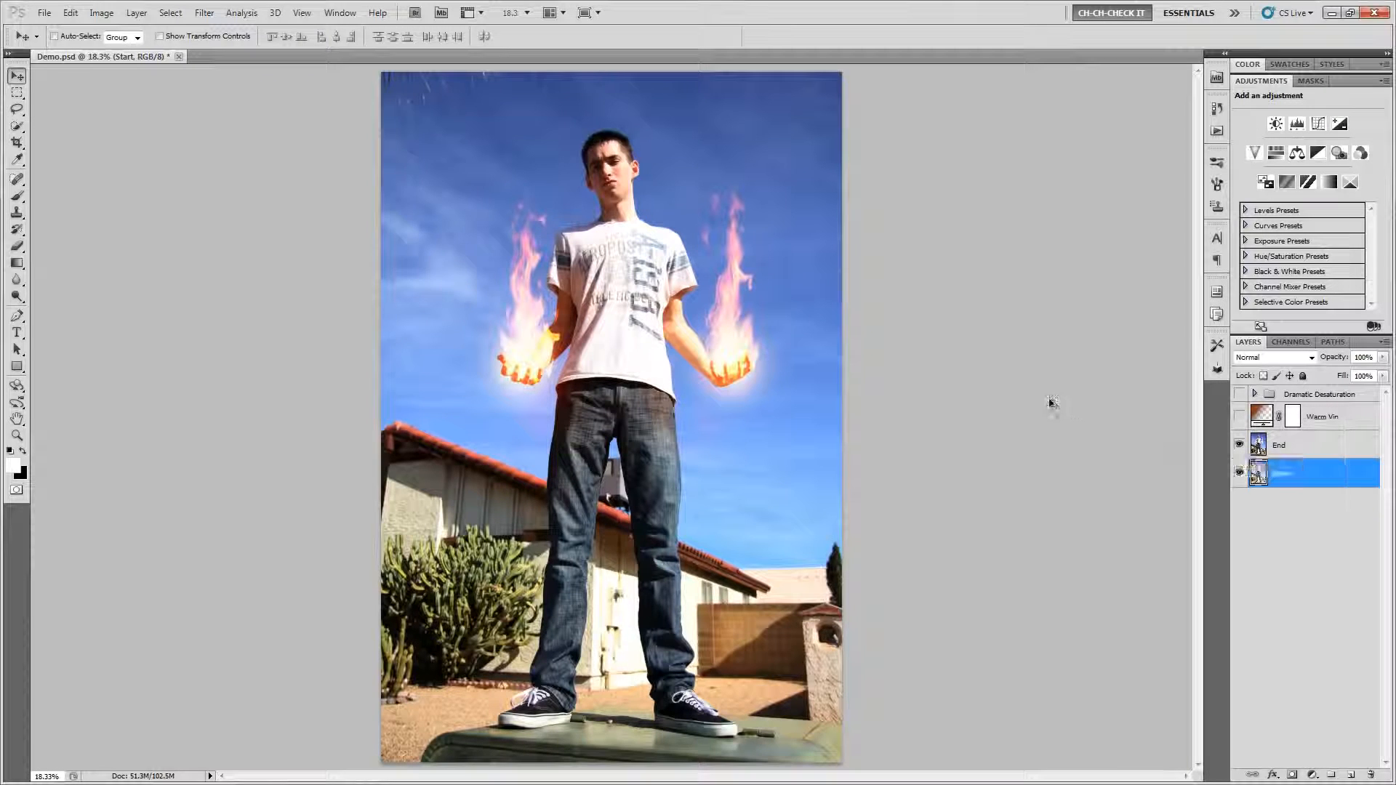
scroll(649, 365, up, 3)
scroll(649, 366, down, 2)
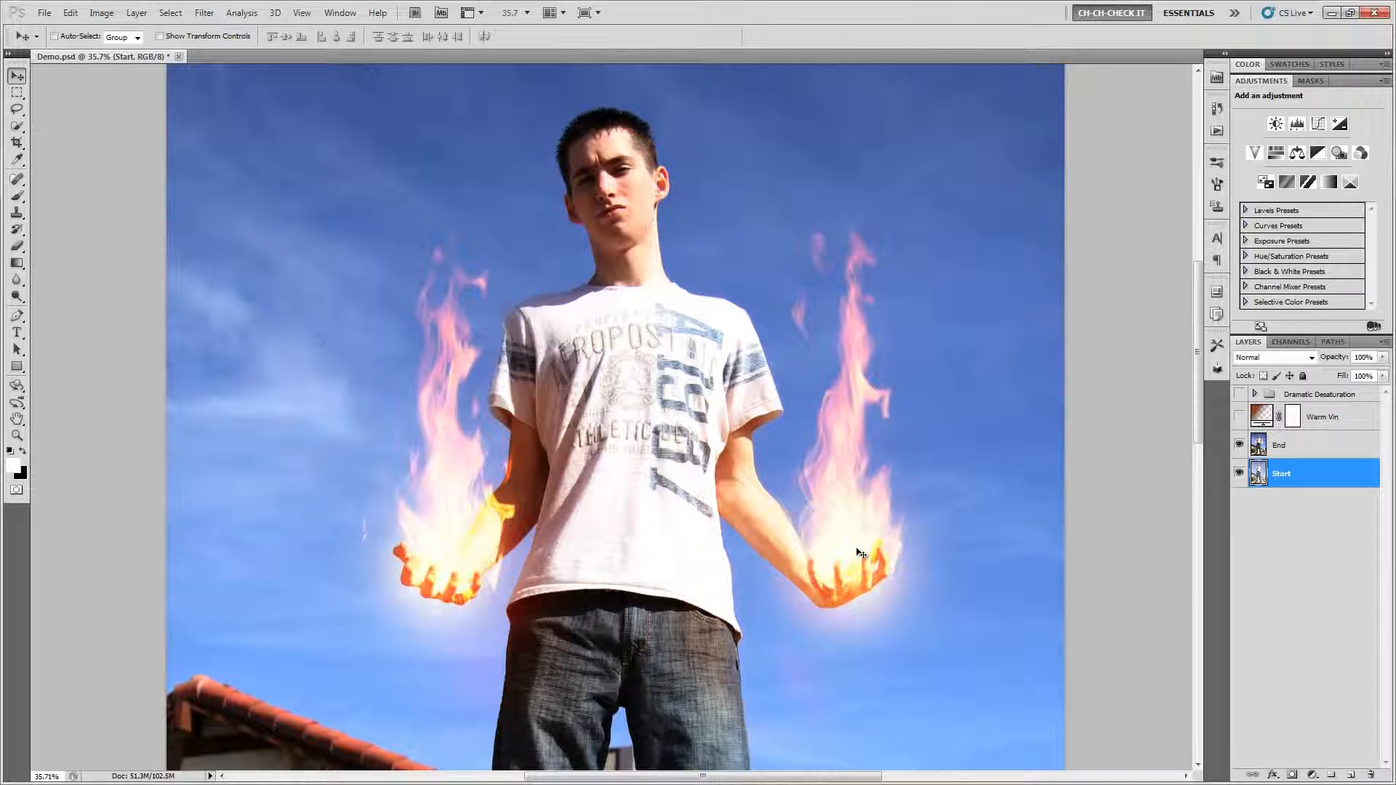
key(ctrl+0)
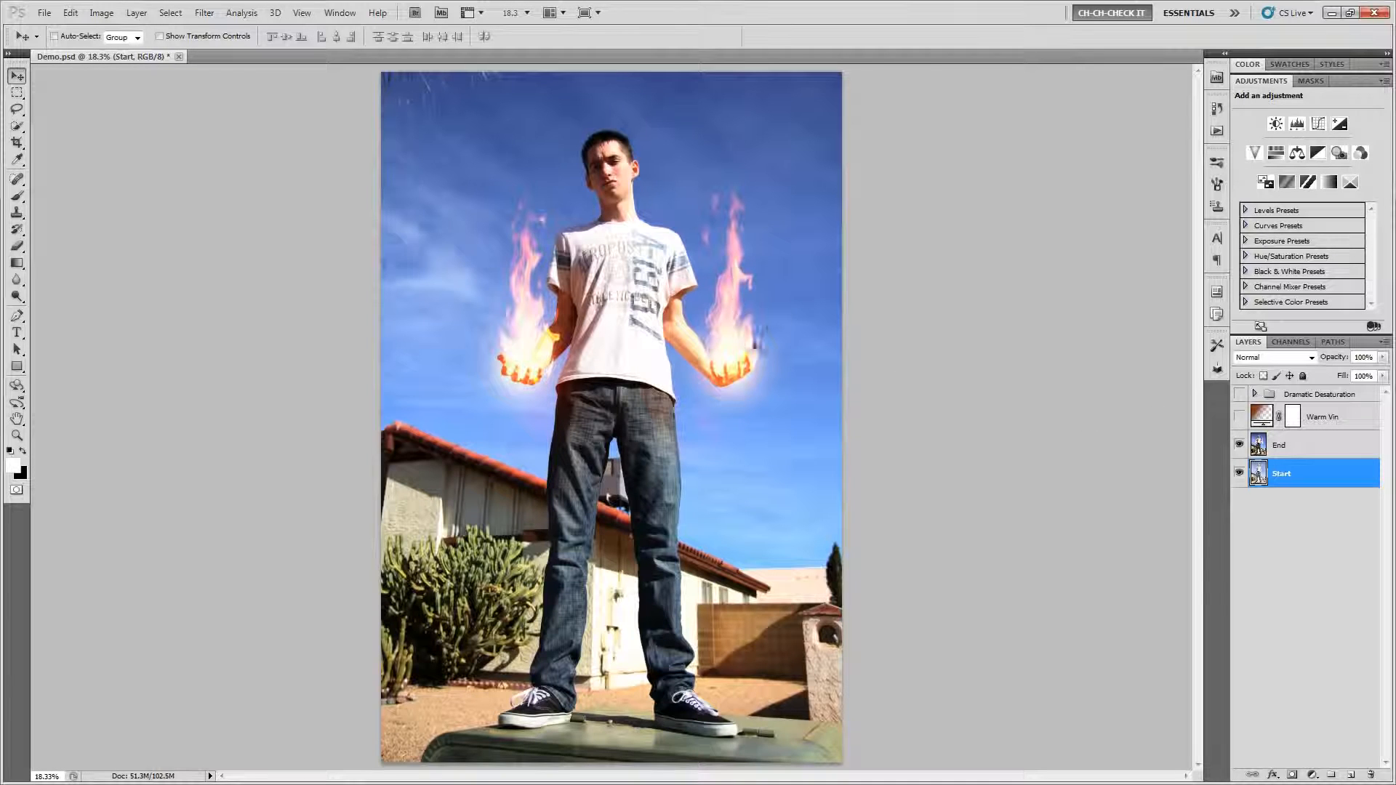
click(1239, 417)
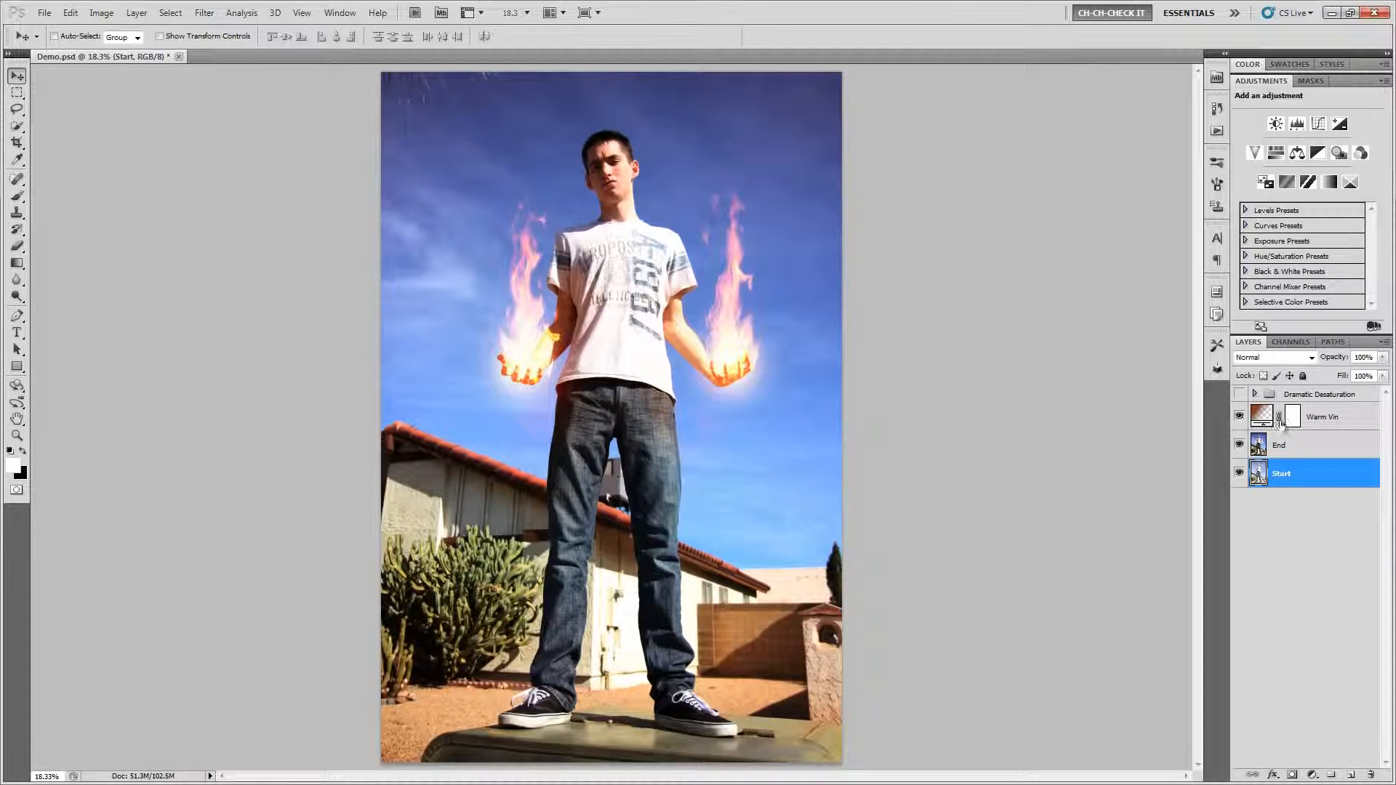
click(1240, 395)
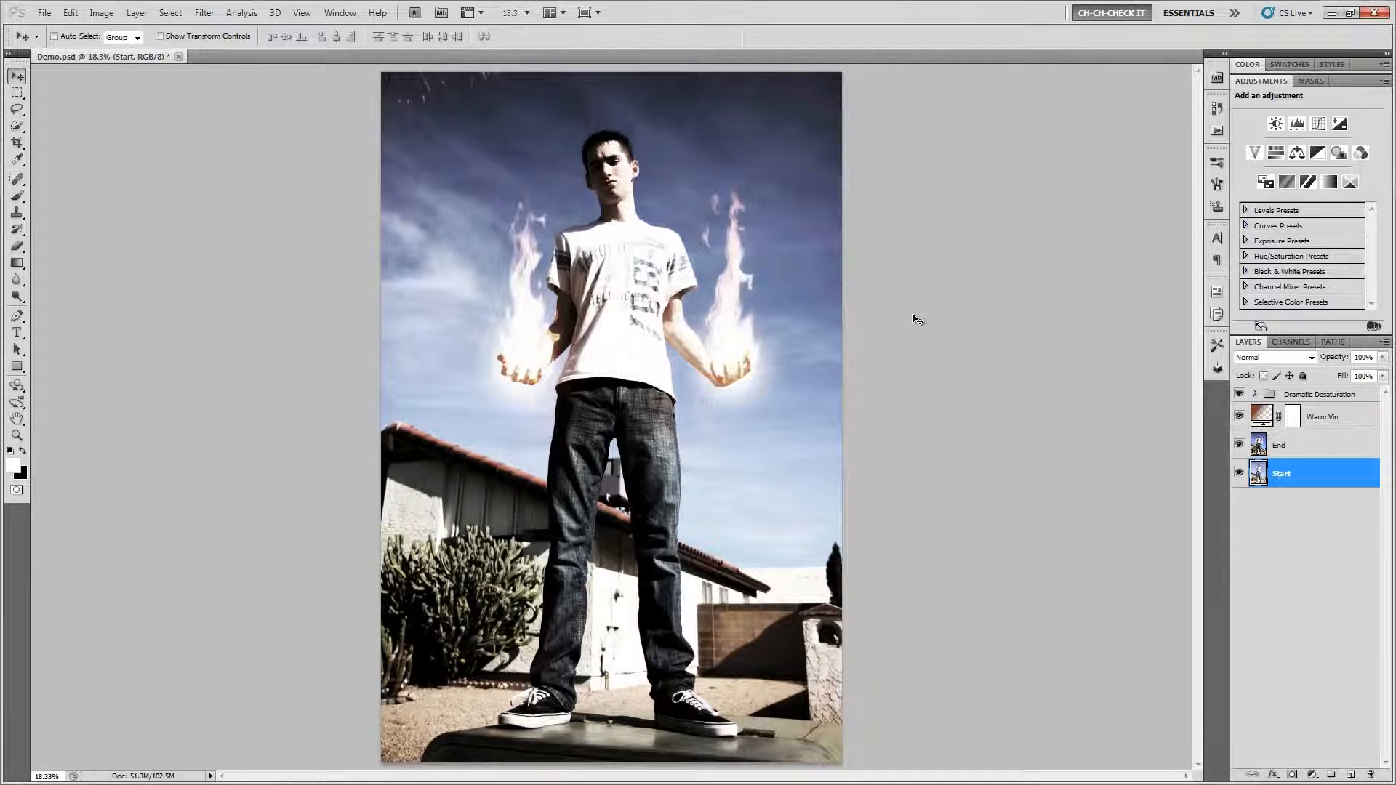
drag(1240, 417, 1240, 394)
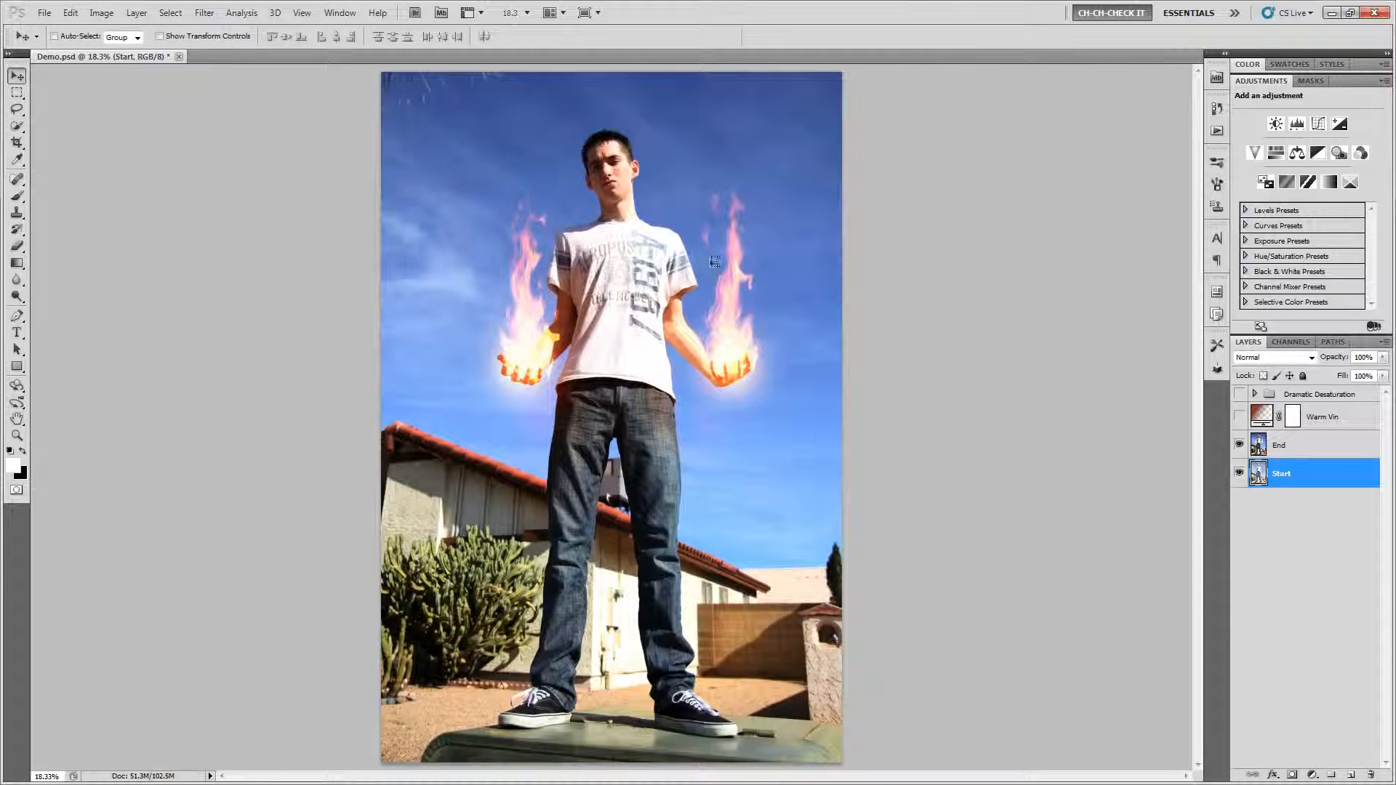
Step: Close Demo.psd and open IMG_5378 from the 1-10-12 pictures folder, fitted to the window
click(178, 56)
click(687, 299)
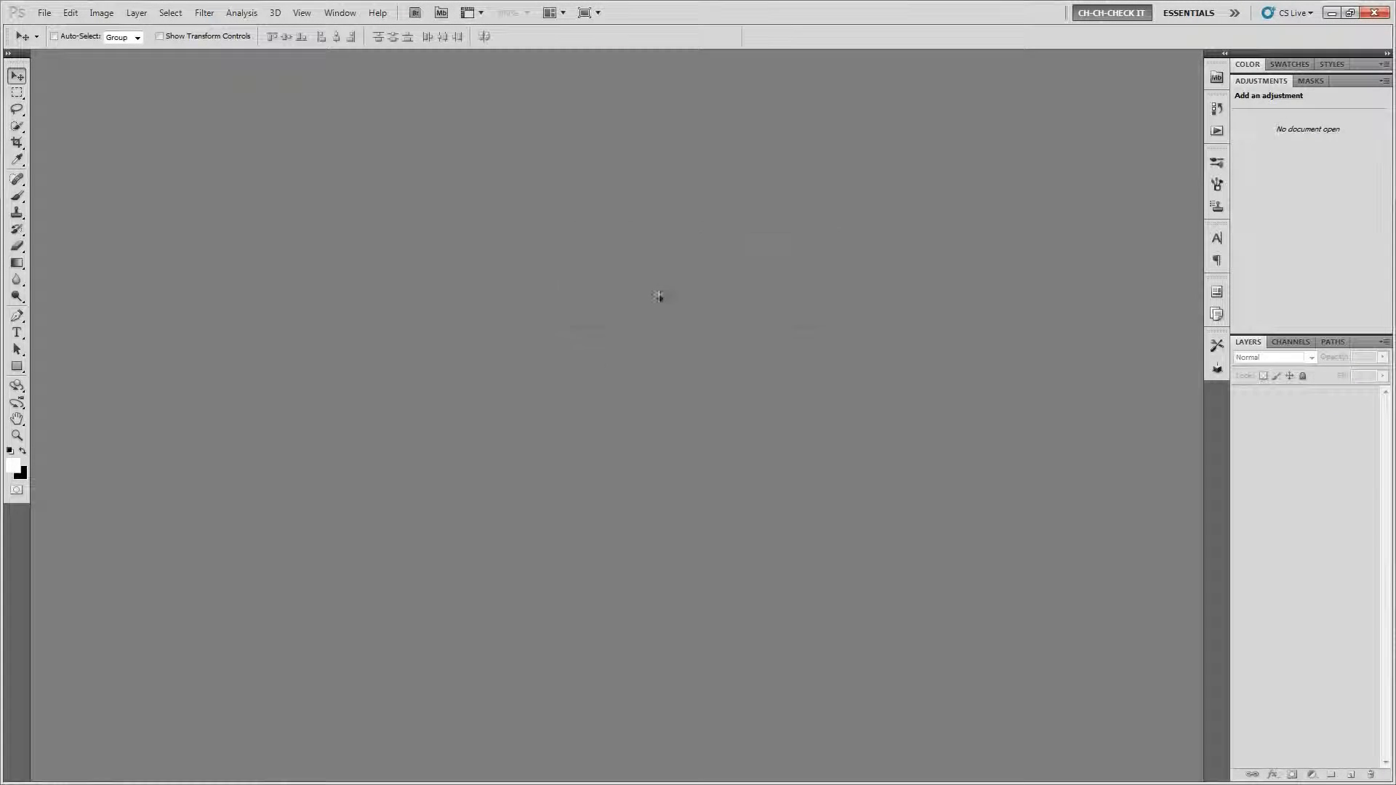
key(alt+Tab)
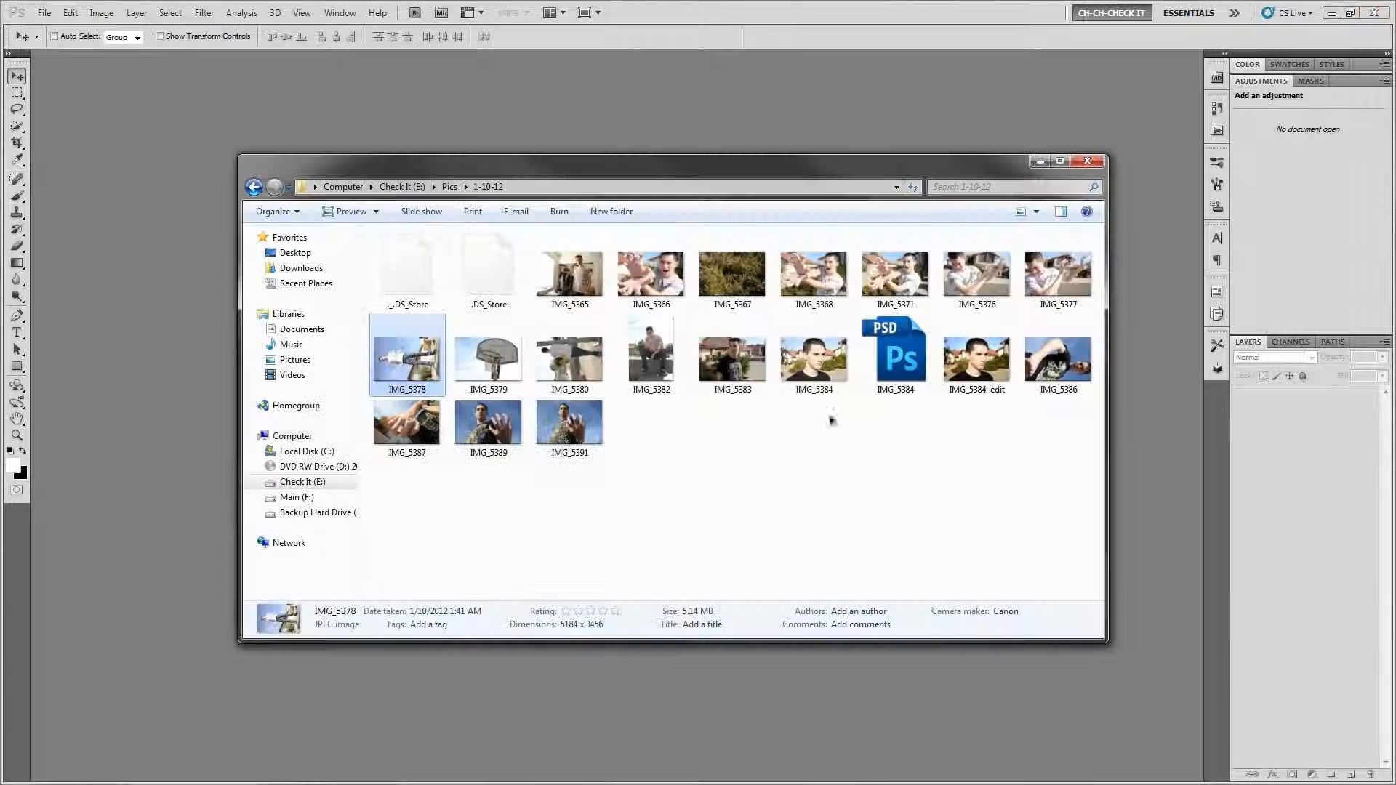
drag(411, 382, 204, 349)
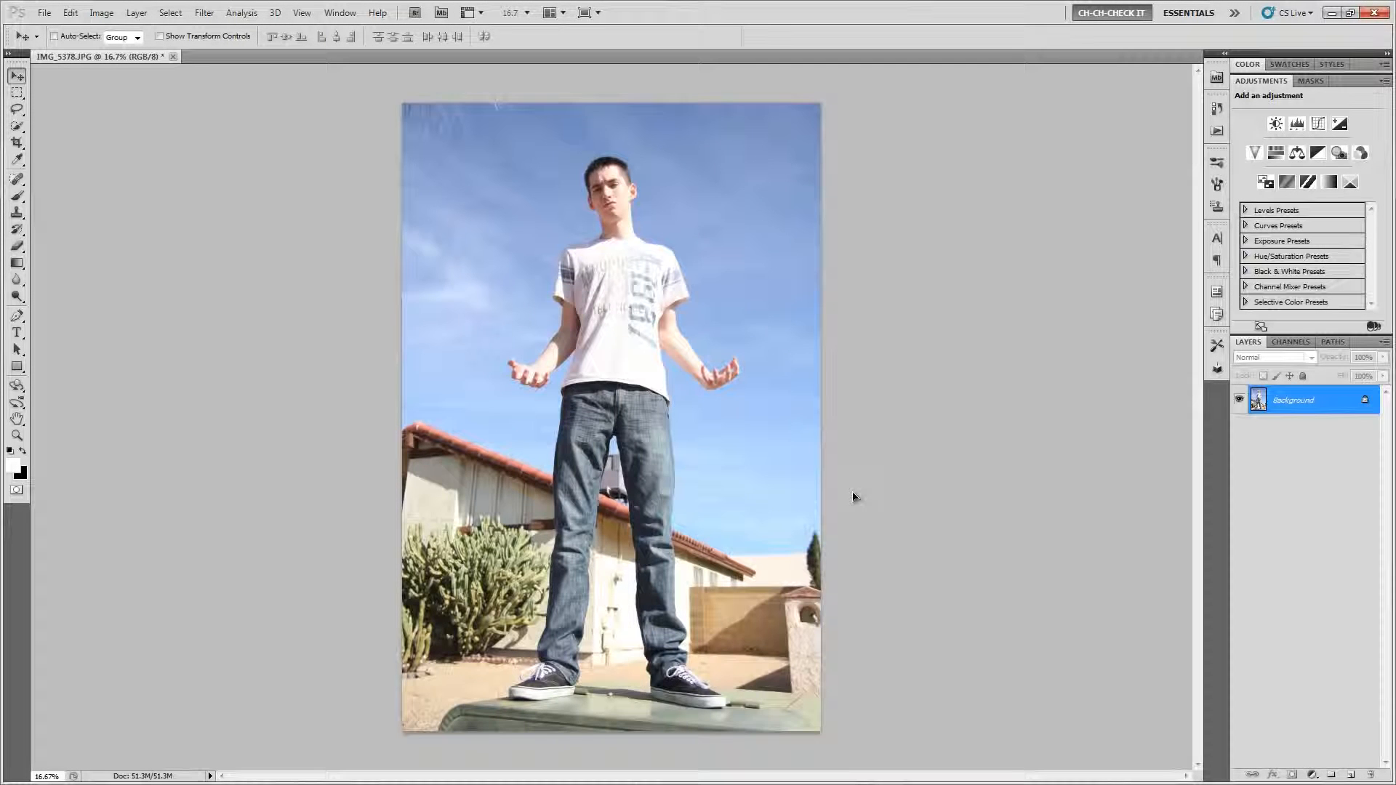
key(ctrl+0)
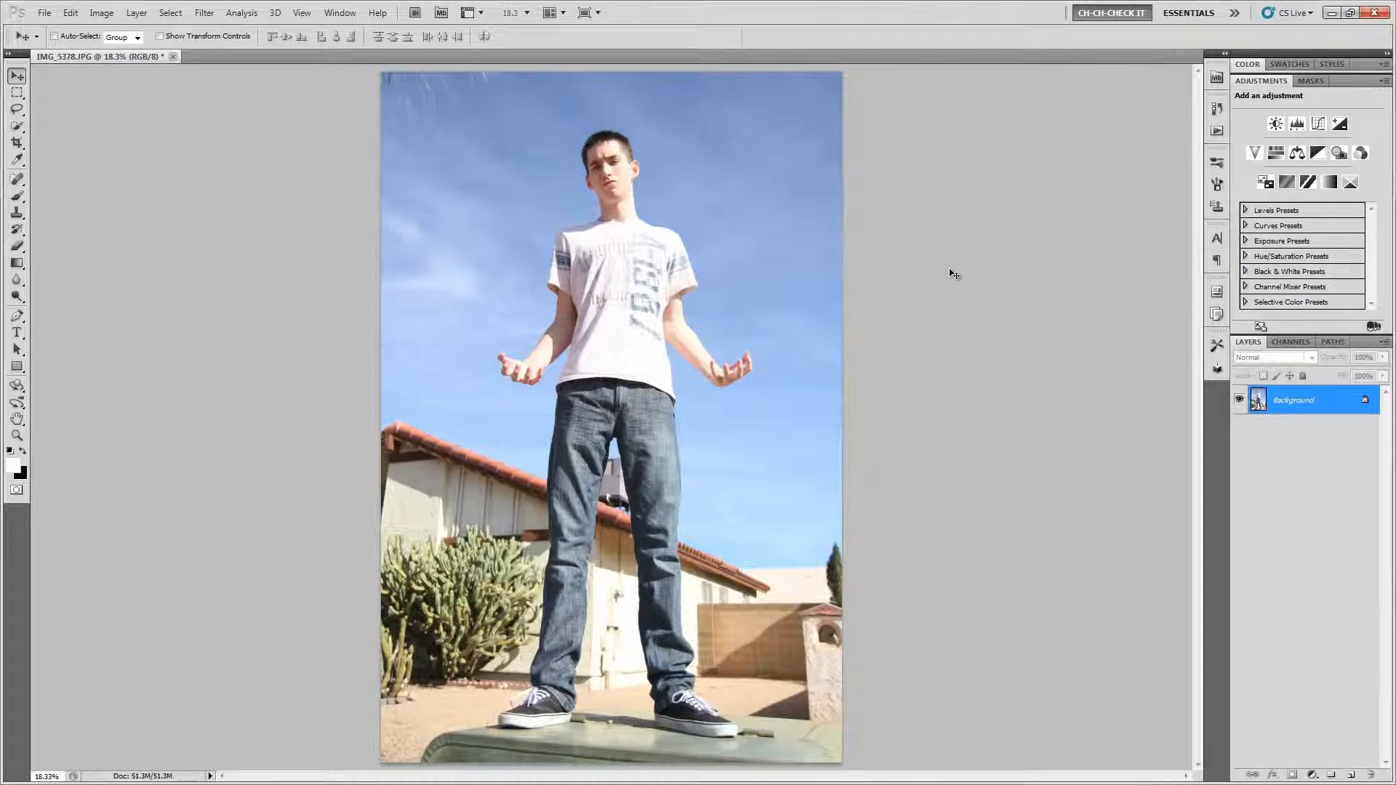
Step: Add a Levels adjustment layer above the photo with the midtone input set to .5
click(1299, 125)
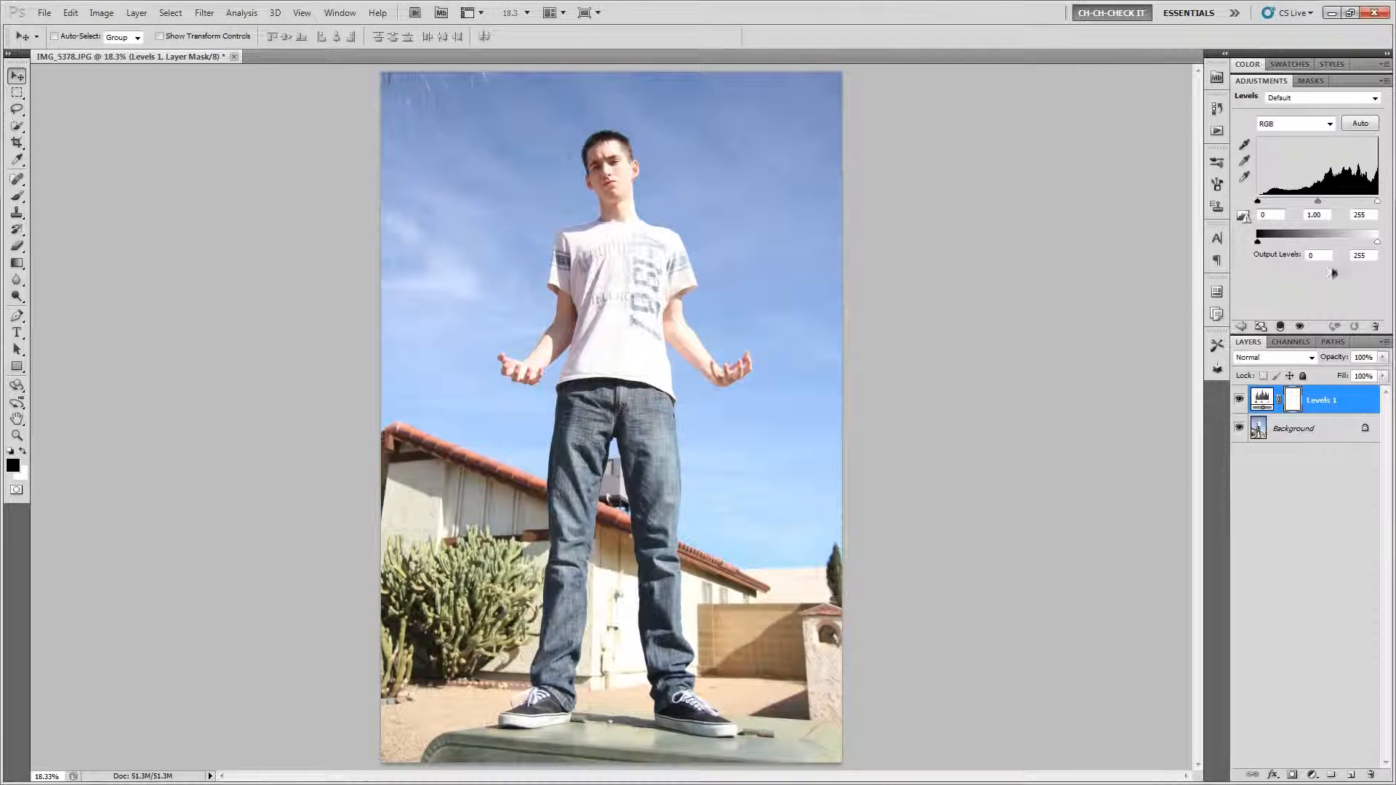
click(1327, 216)
text(.5)
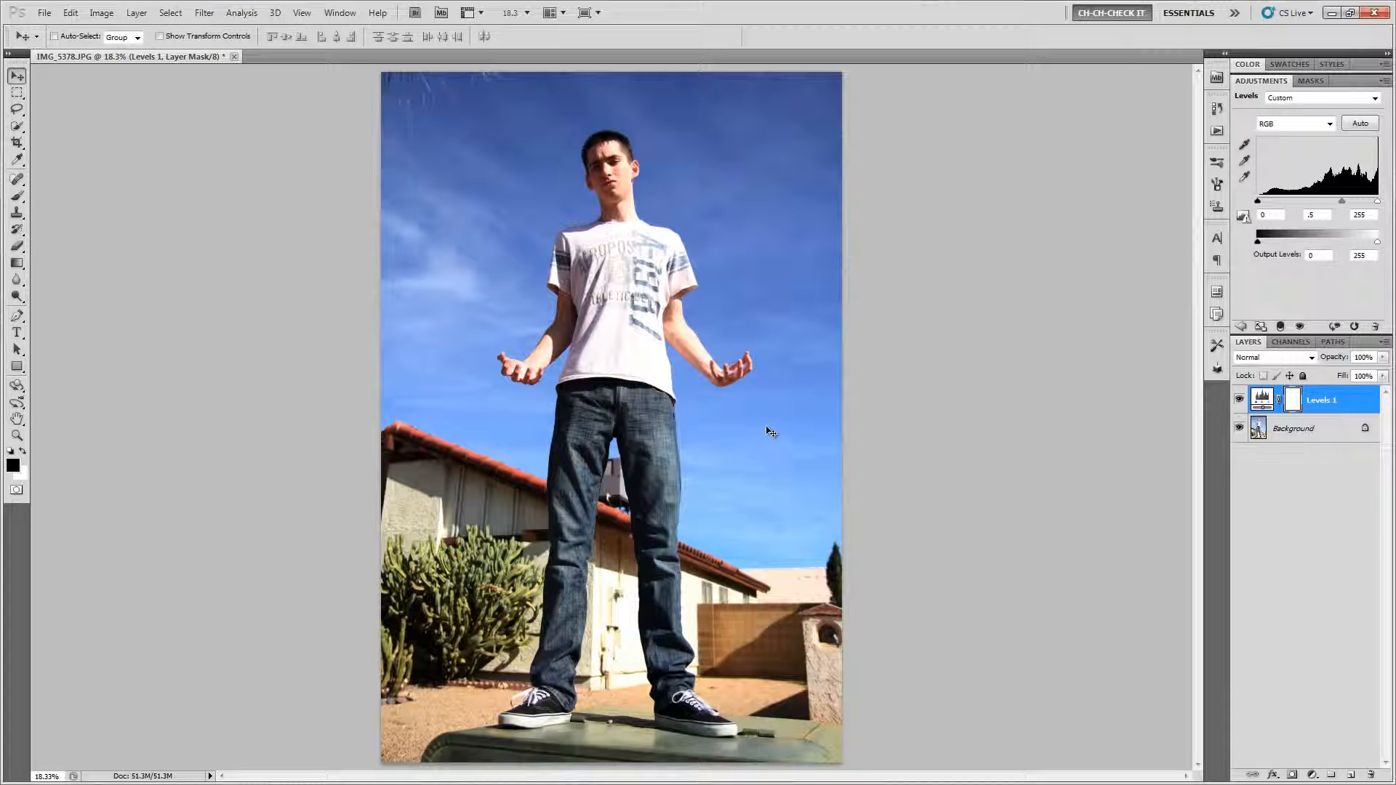
Step: Mask the Levels darkening off both hands by painting black on its layer mask with a soft 500 px brush
scroll(725, 379, up, 9)
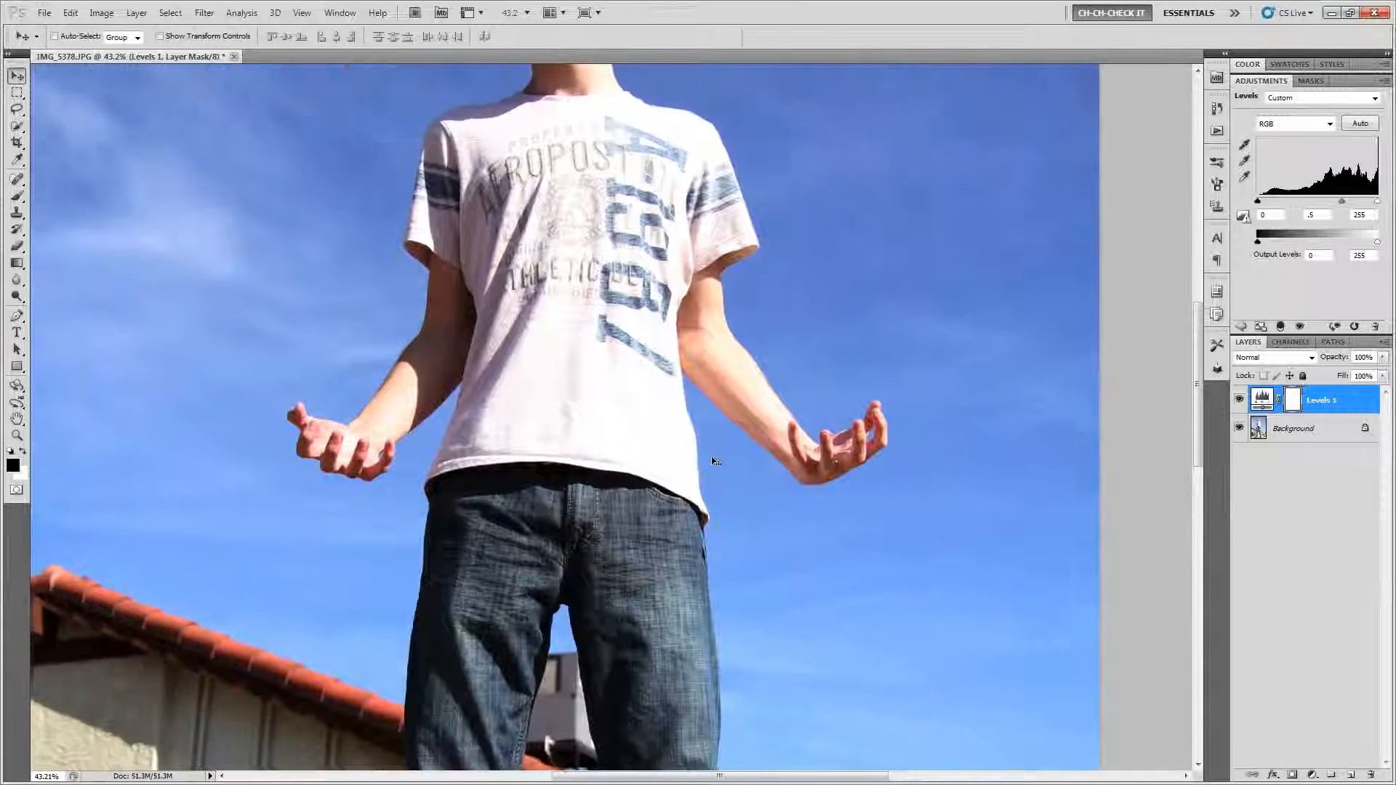
drag(716, 461, 731, 470)
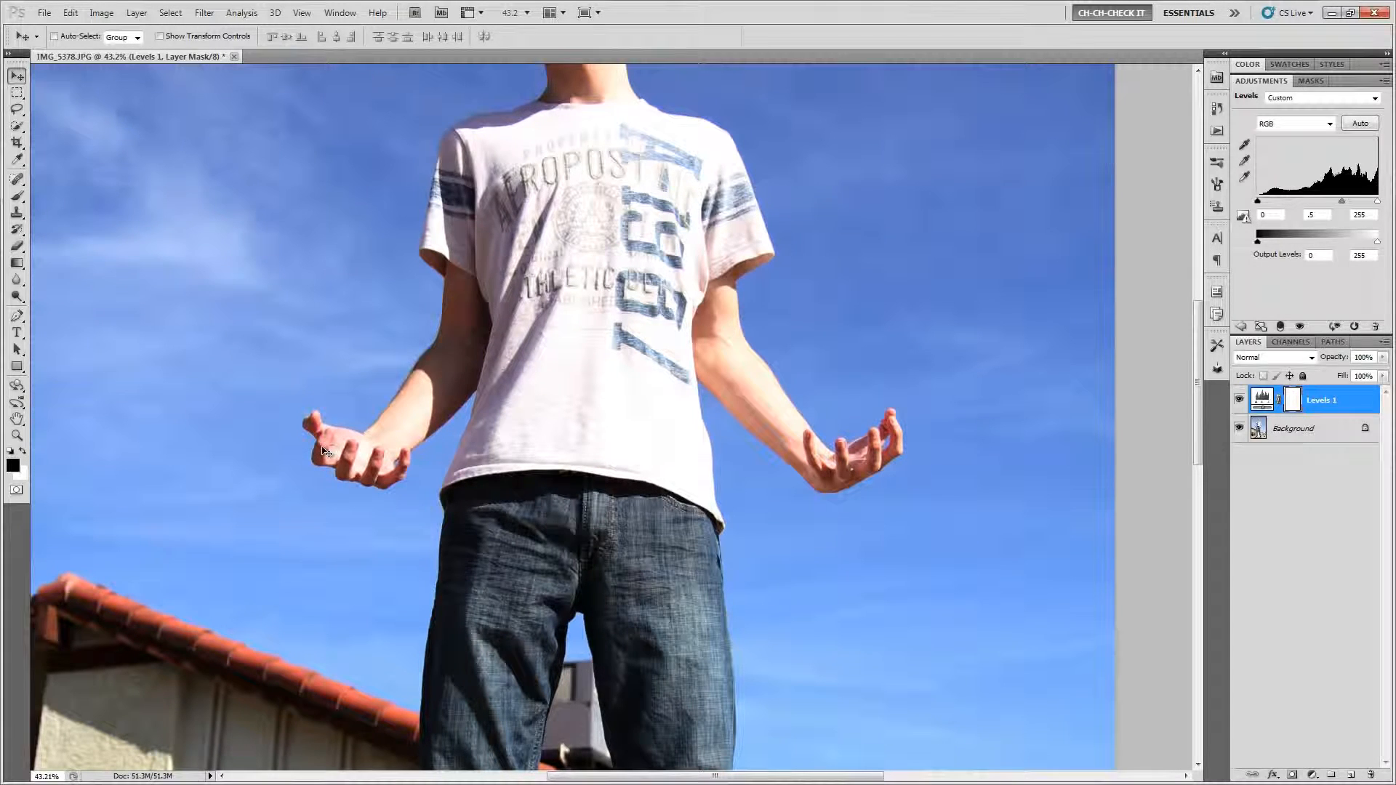
key(b)
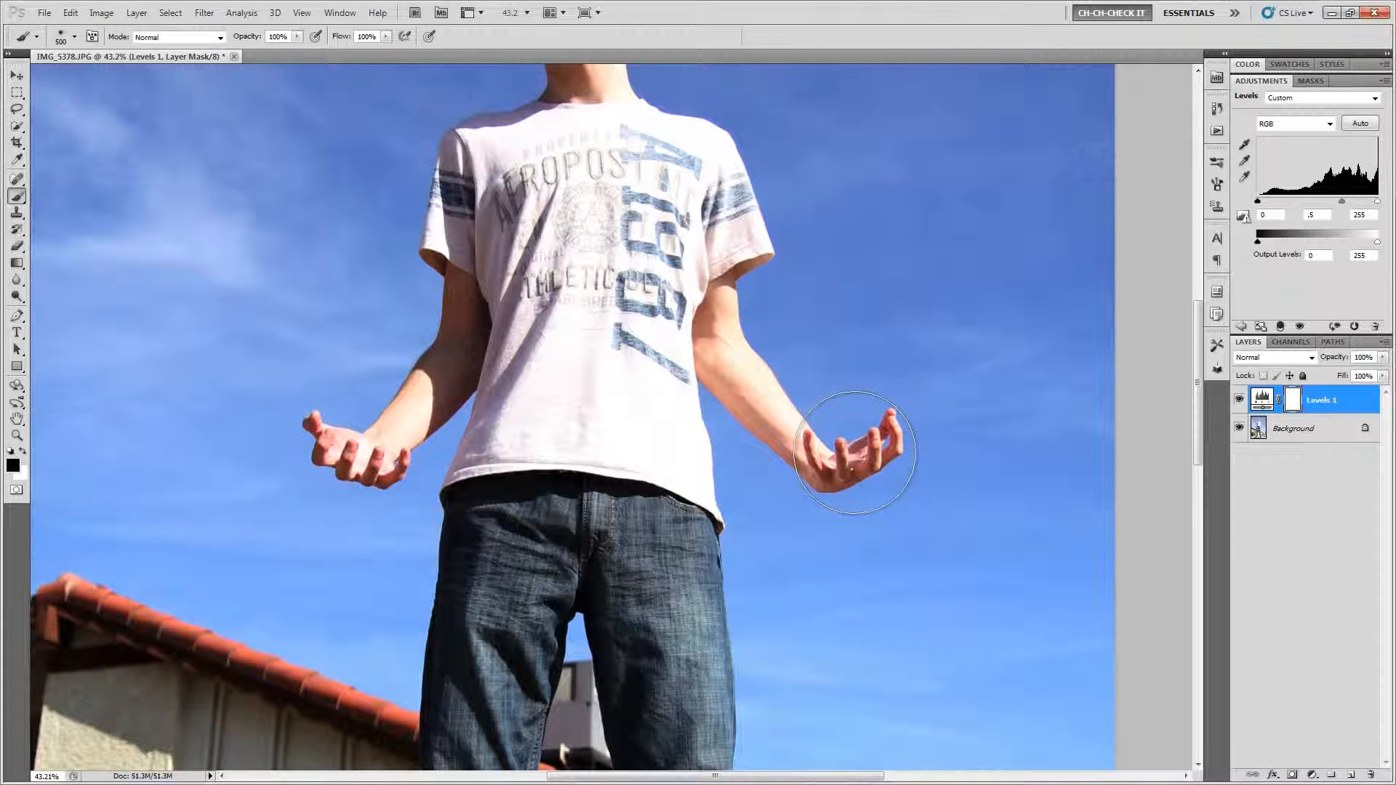
click(857, 453)
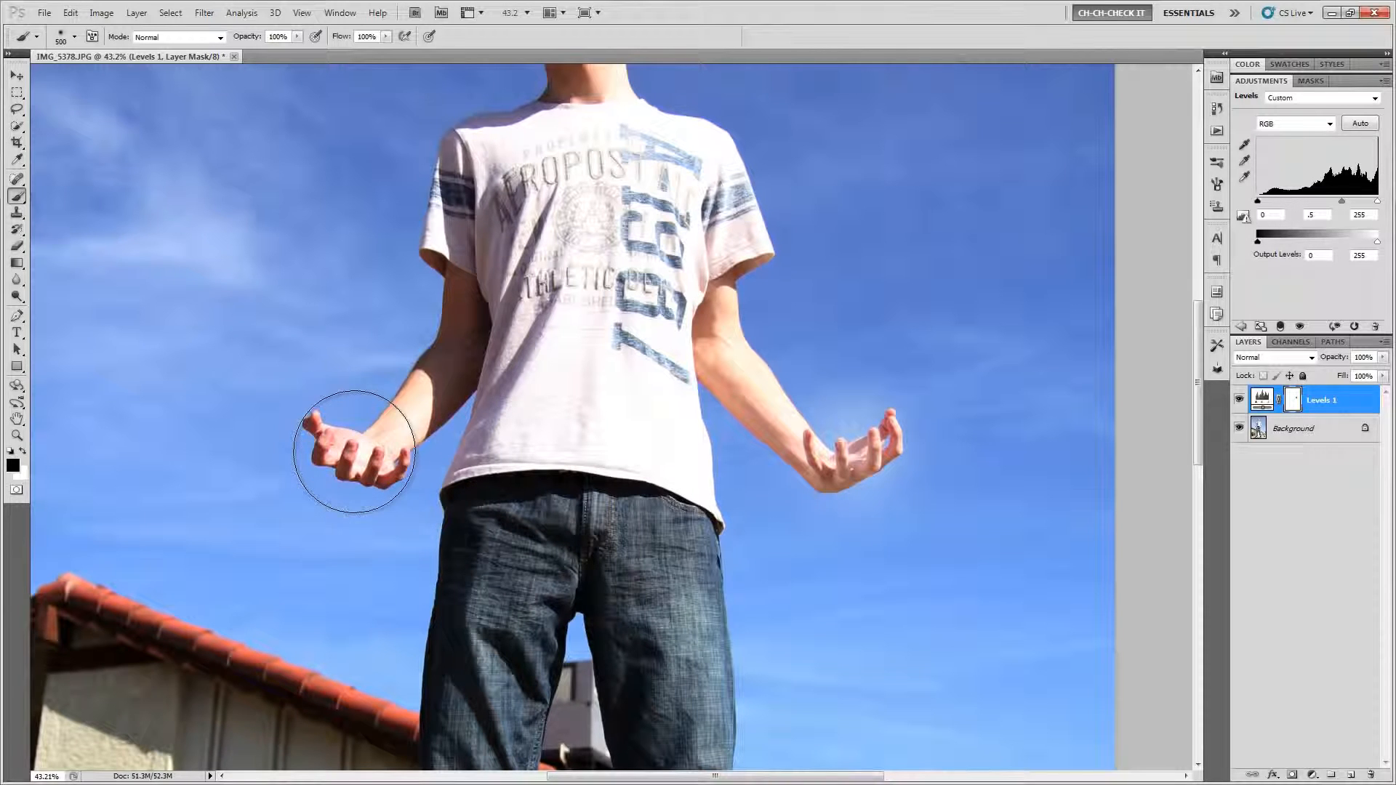
click(350, 449)
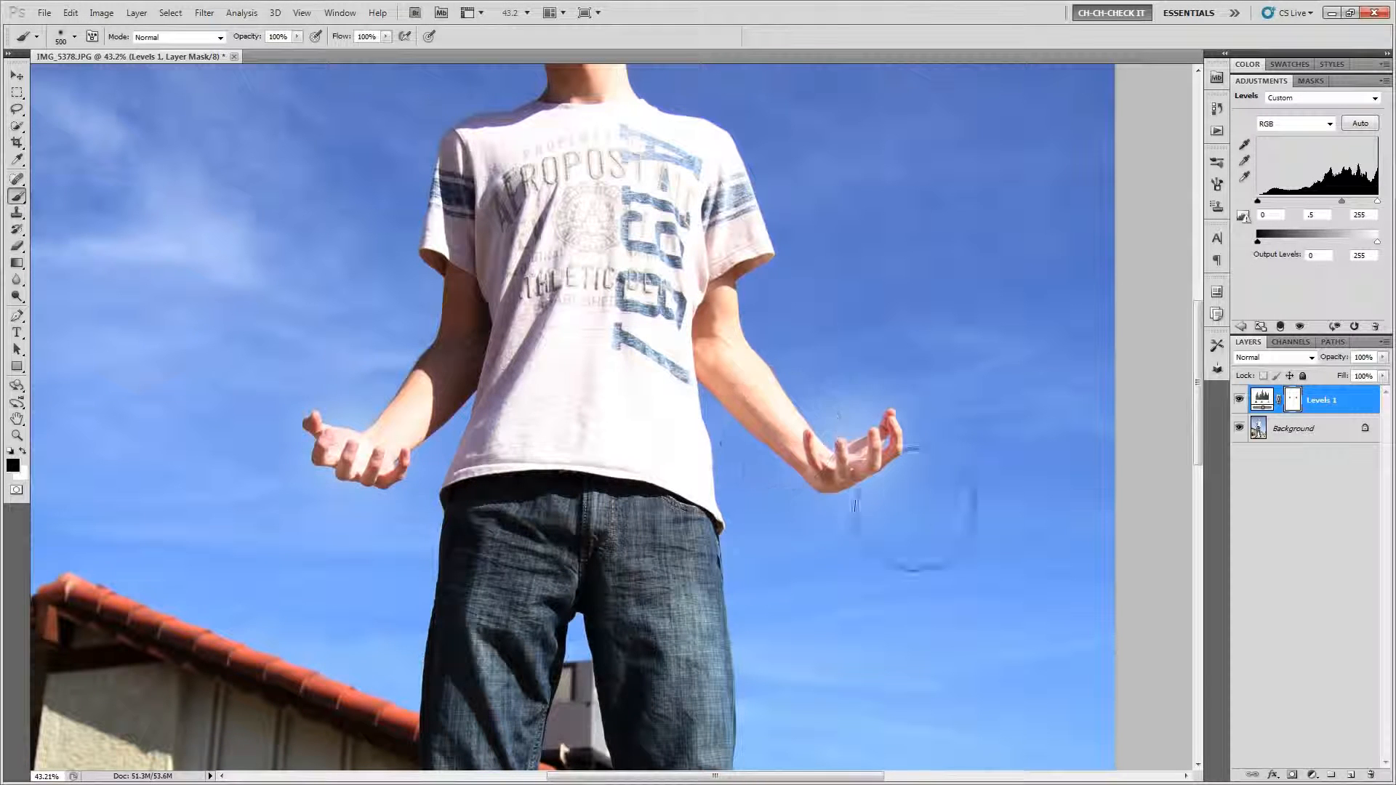
scroll(805, 533, down, 1)
scroll(846, 535, down, 3)
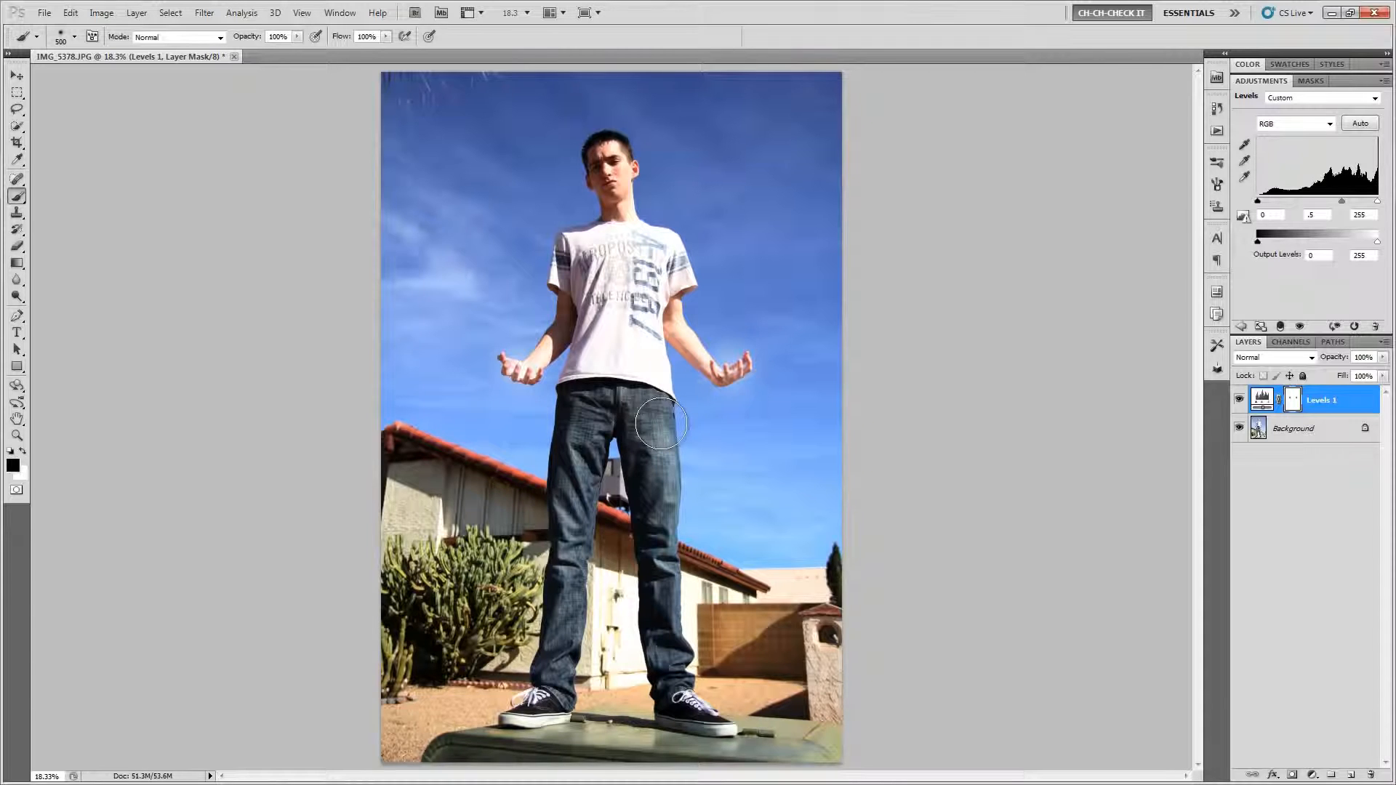
Step: Switch to the stock.xchng page in the browser, open Fire Flames photo 1093983 at full size, and copy the image
key(alt+Tab)
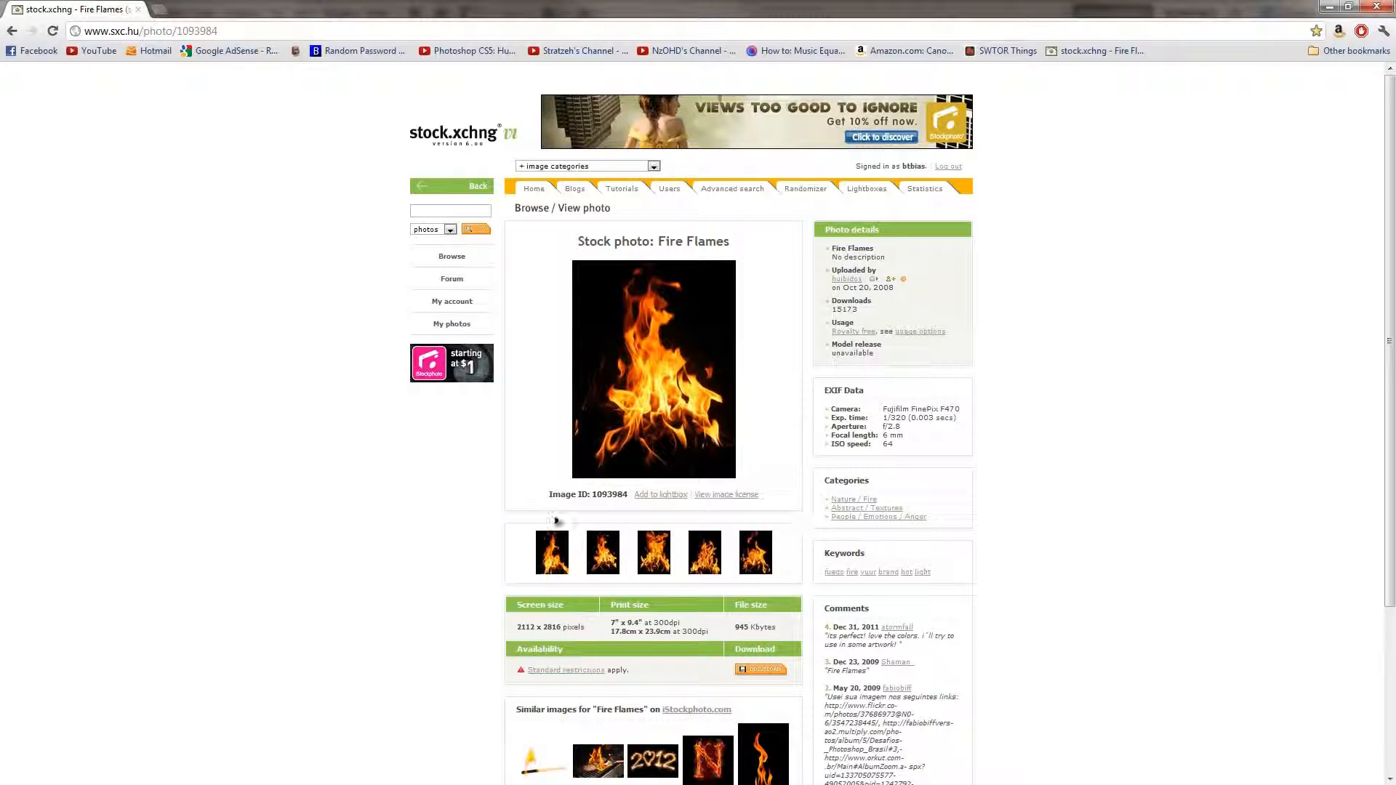
click(552, 547)
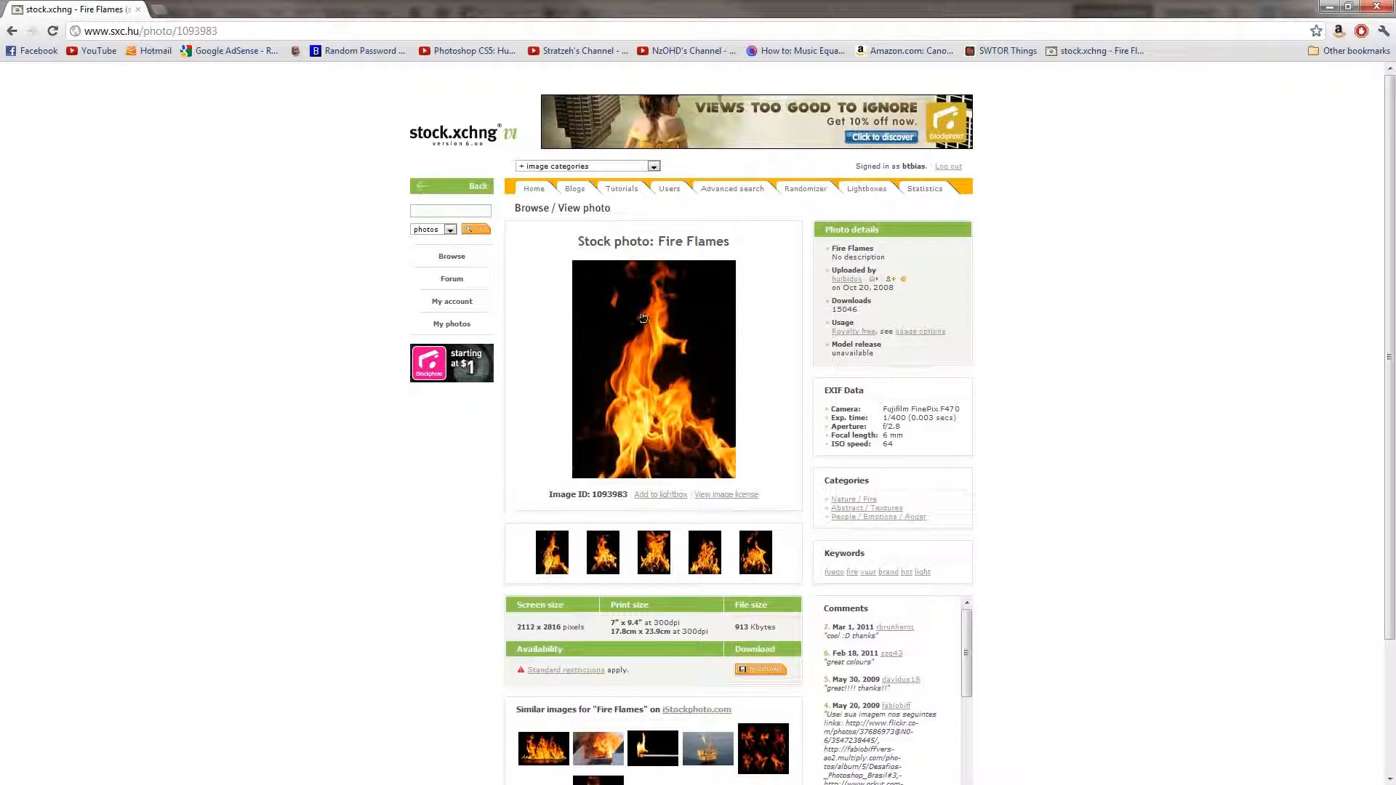
click(767, 673)
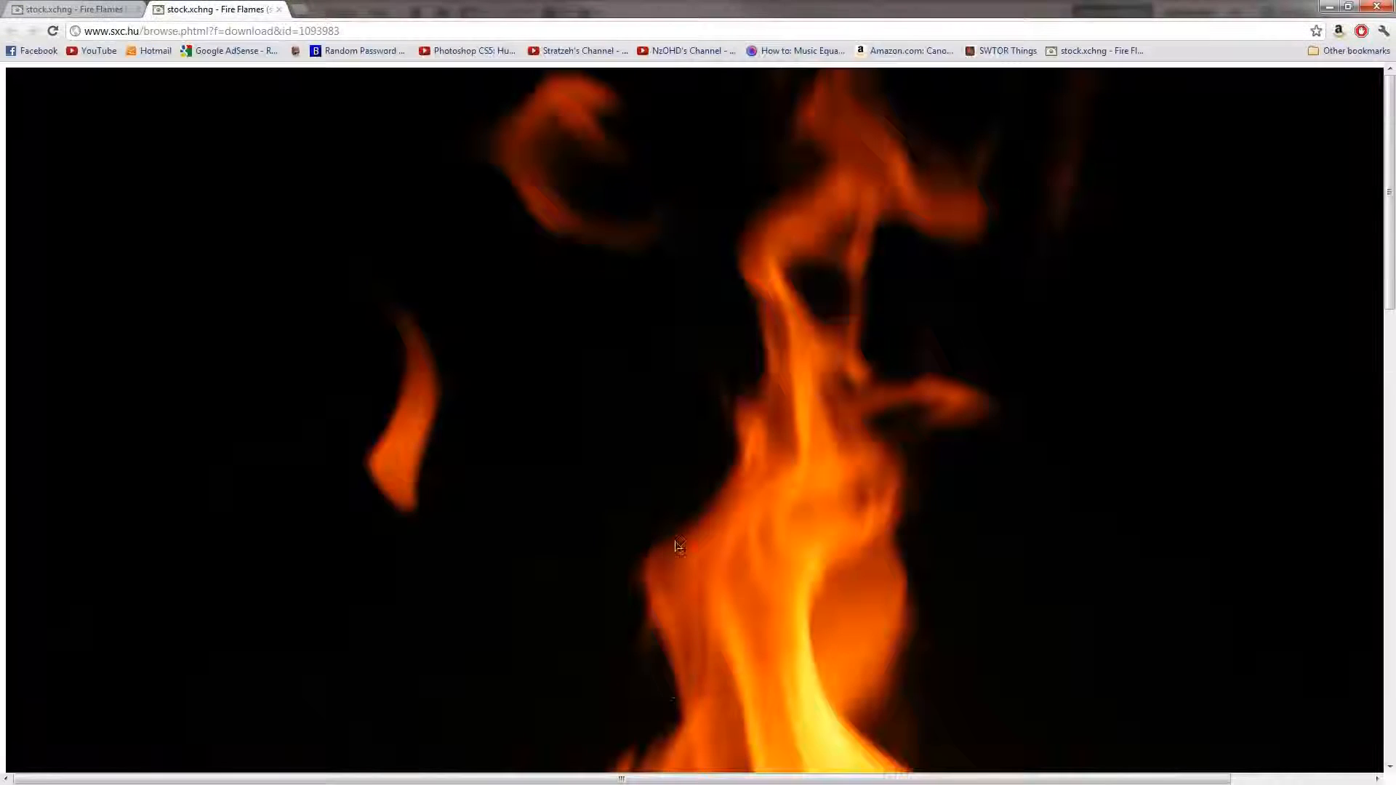
scroll(794, 362, up, 8)
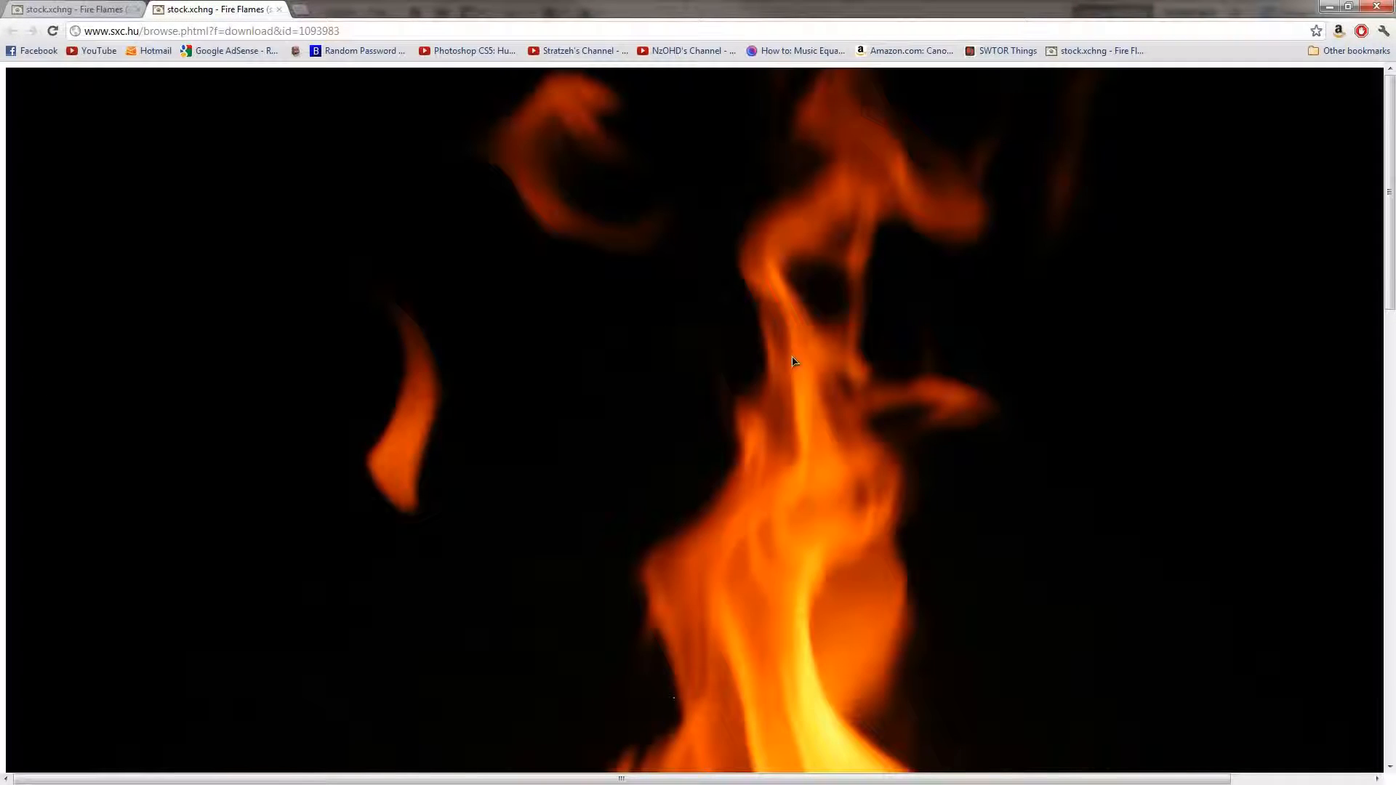
right_click(623, 295)
key(Escape)
Step: Switch back to Photoshop, paste the copied flame image above the Levels layer, and name its layer Fire 1
key(alt+Tab)
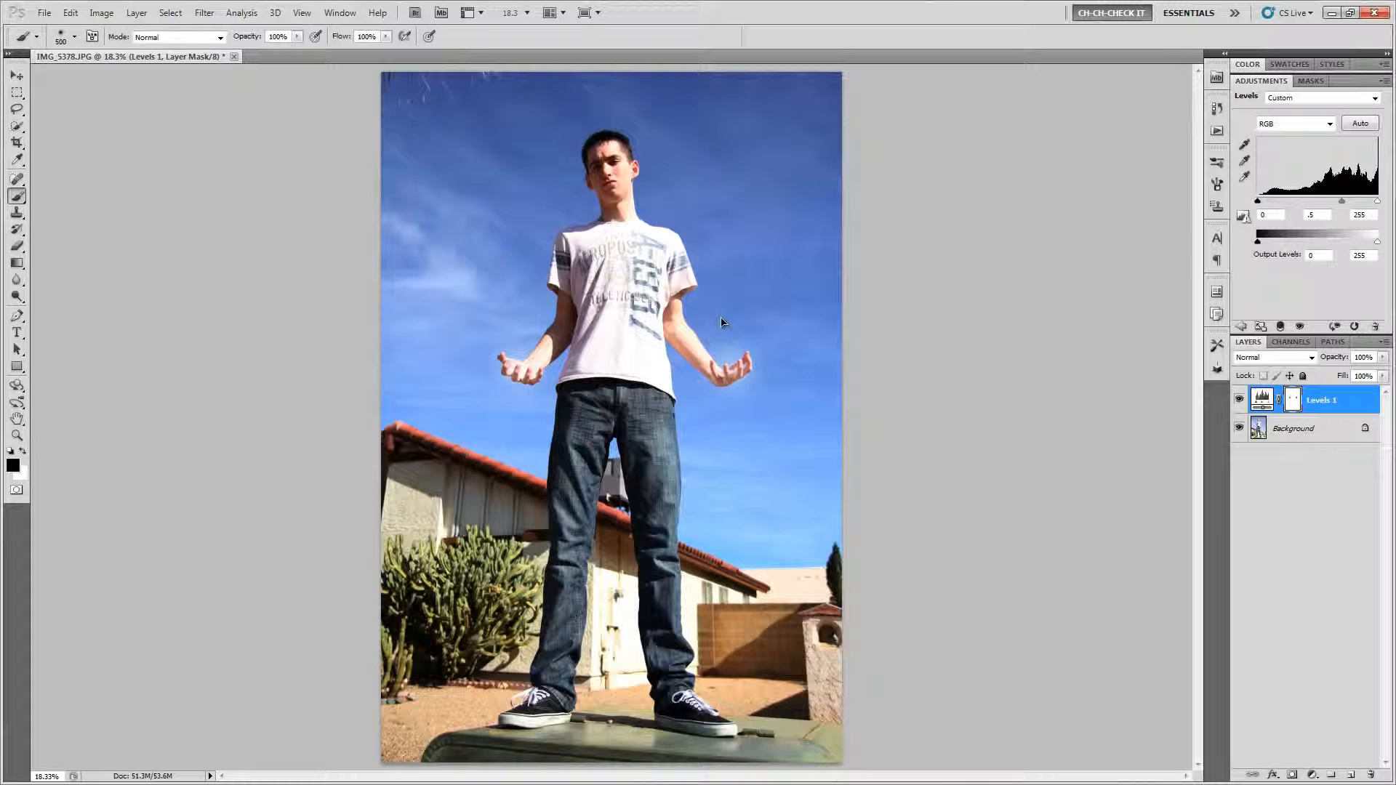
key(ctrl+v)
key(x)
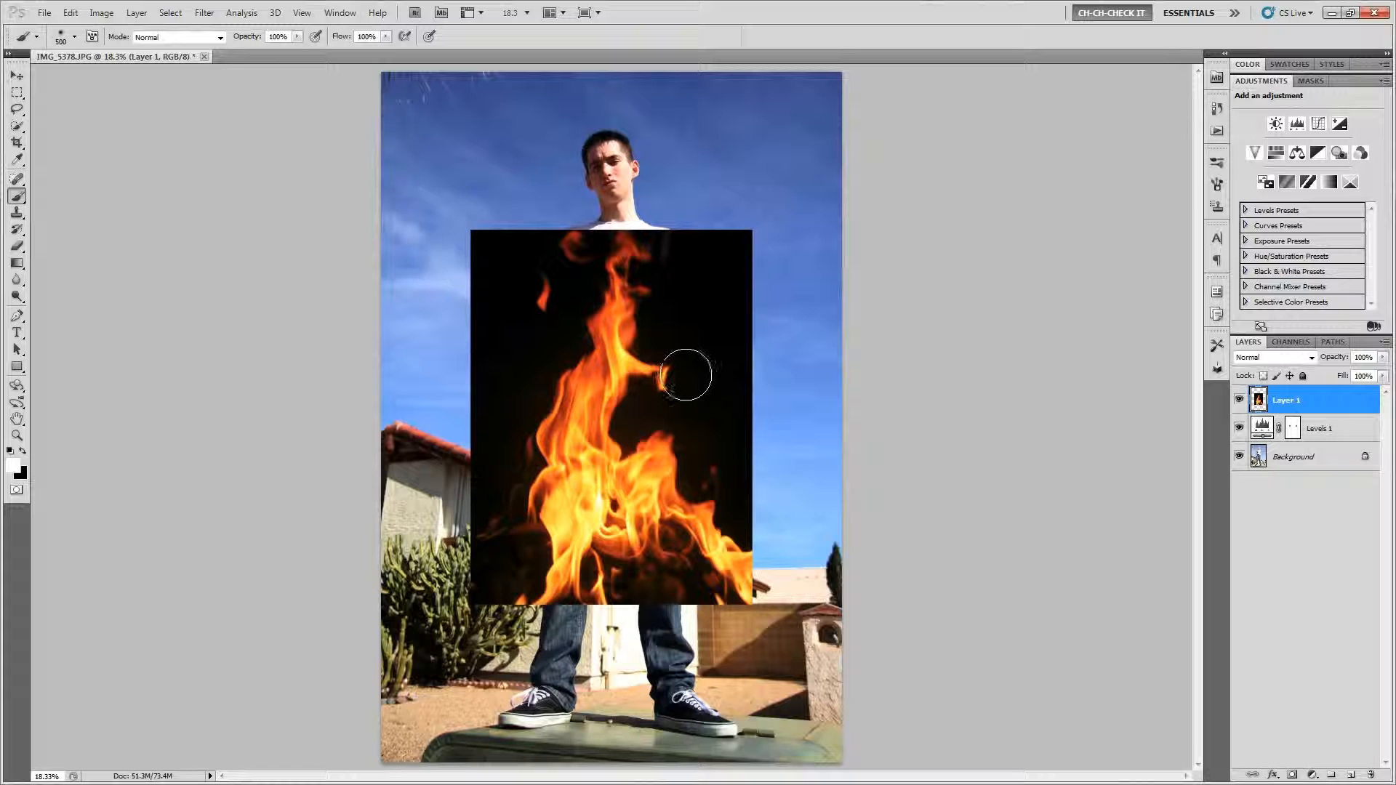
double_click(1286, 400)
text(Fire)
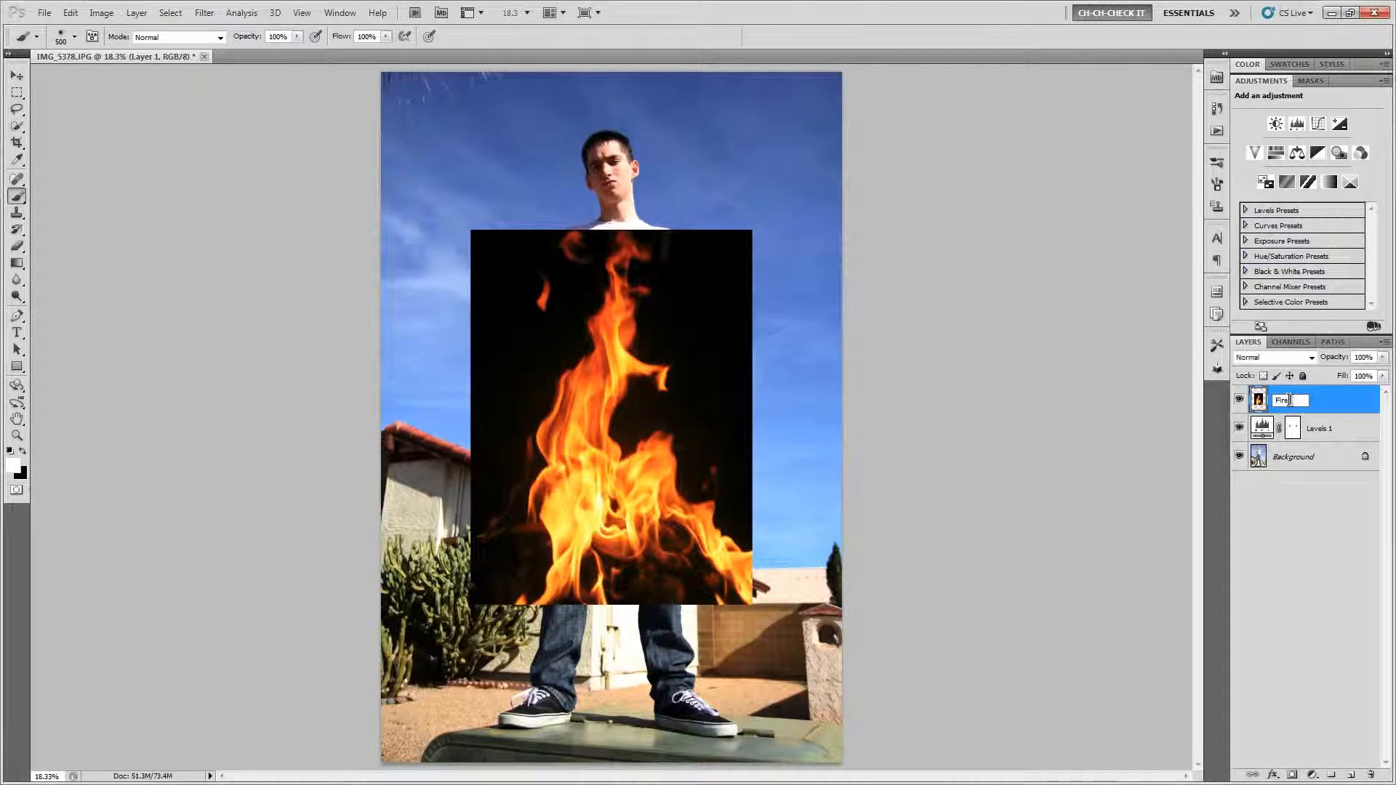
text( 1)
key(Return)
Step: Put the Fire 1 layer in a group named Flames and set the group's blend mode to Screen
key(ctrl+g)
double_click(1300, 394)
text(Flames)
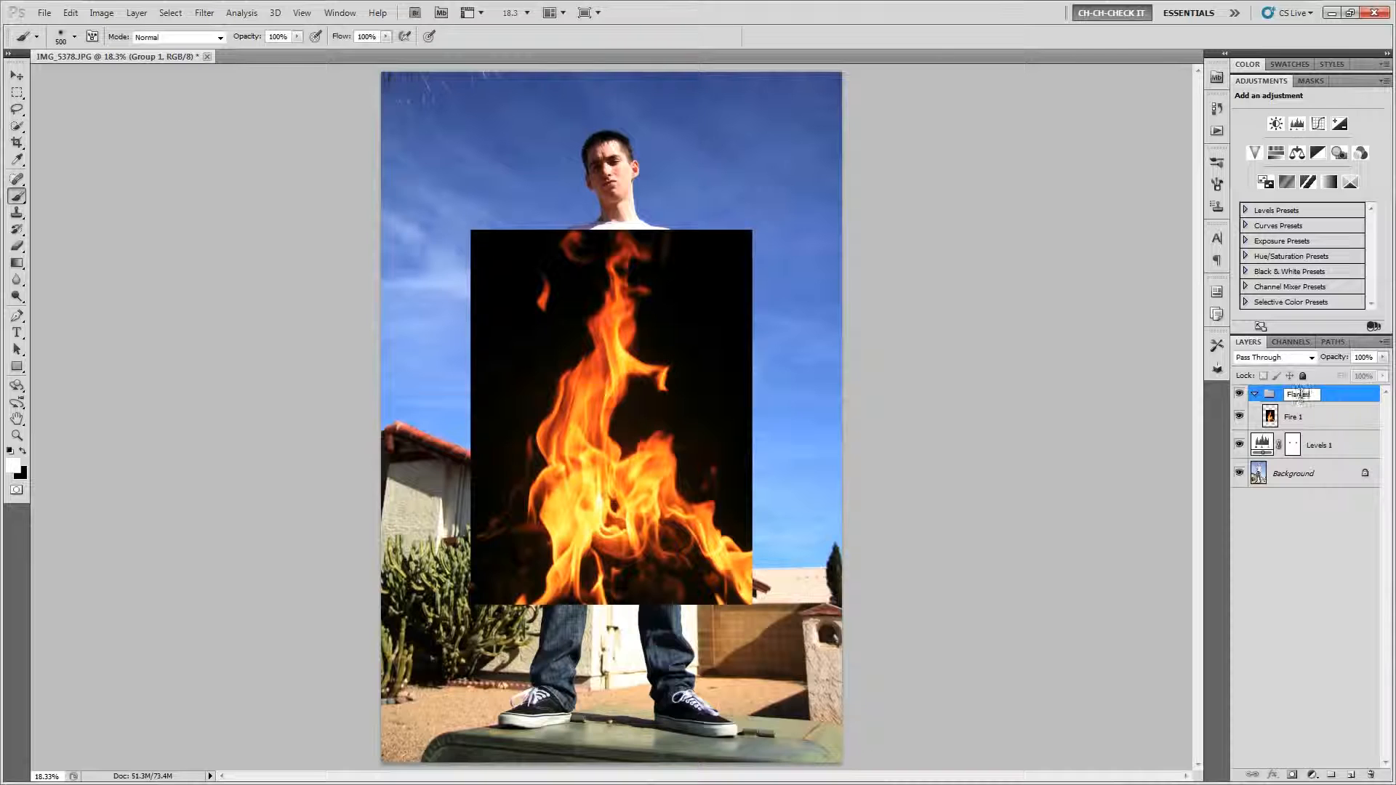
key(Return)
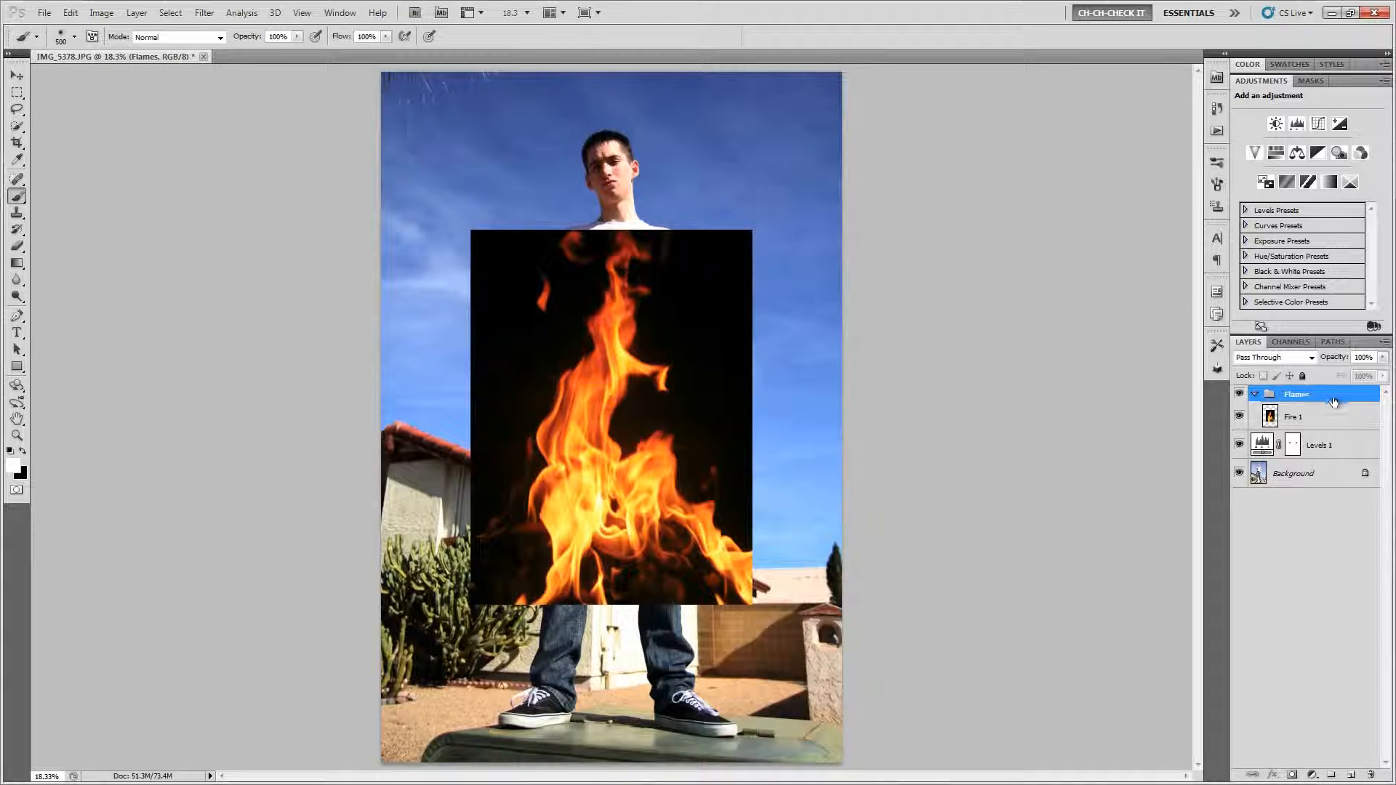
click(1284, 359)
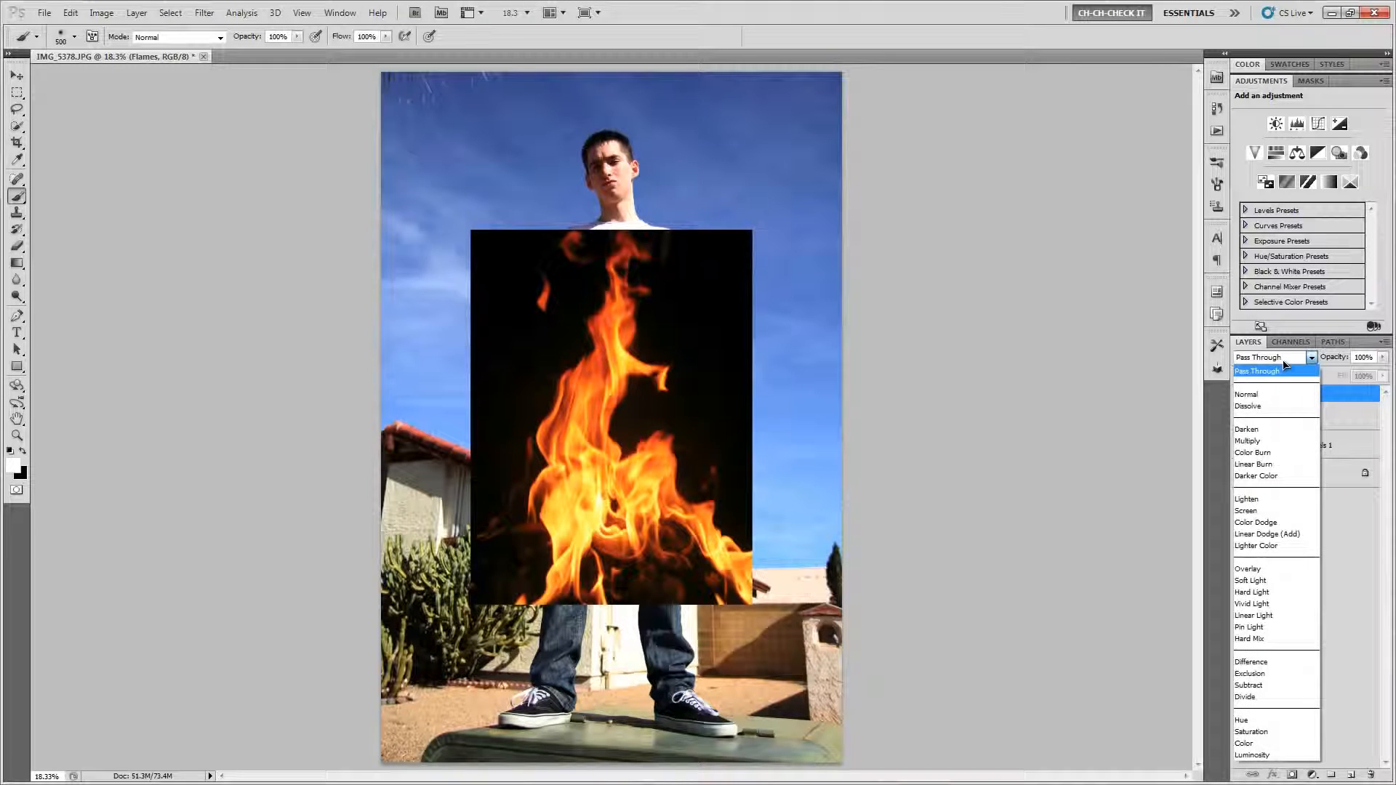
click(1254, 513)
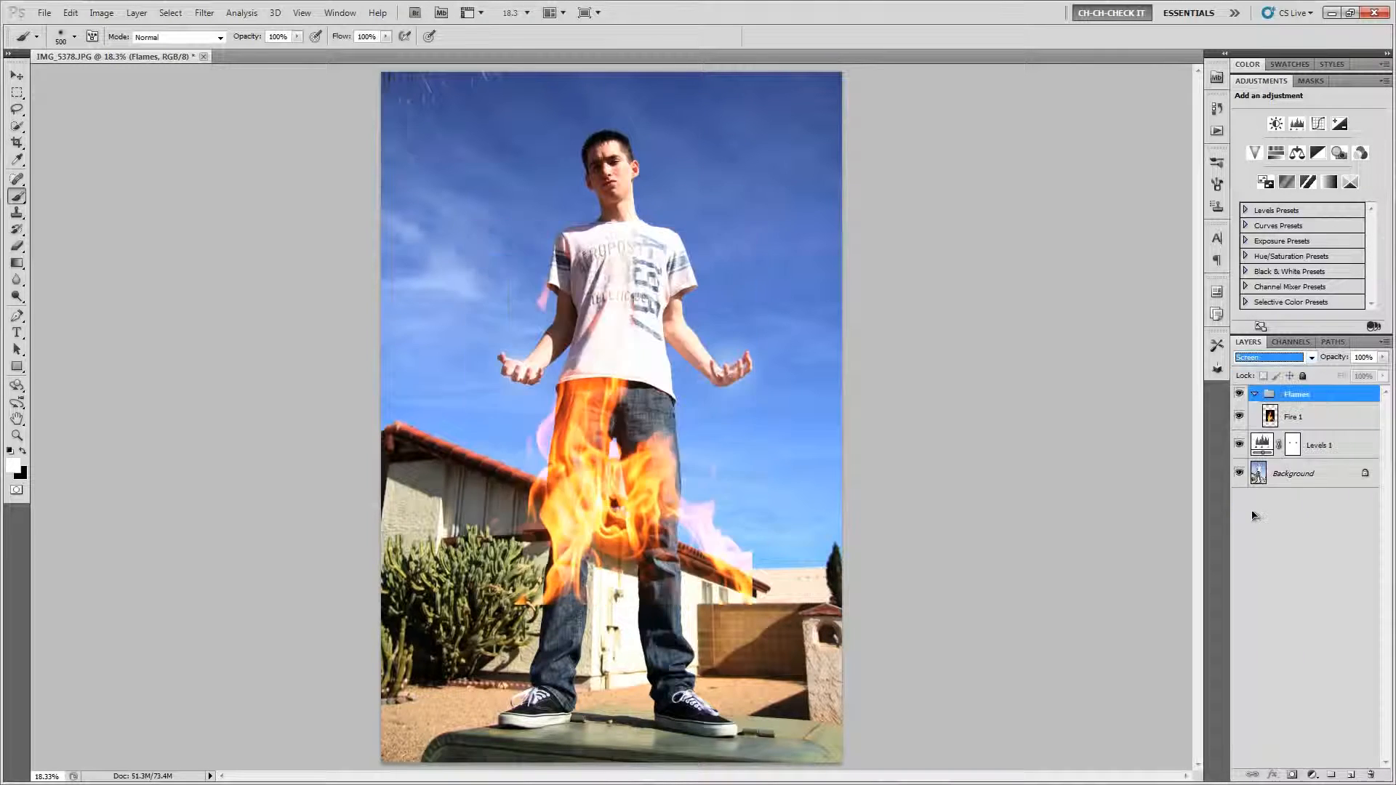
Step: Scale the Fire 1 layer to about 45% width and 56% height and position it over the man's left hand
click(1299, 425)
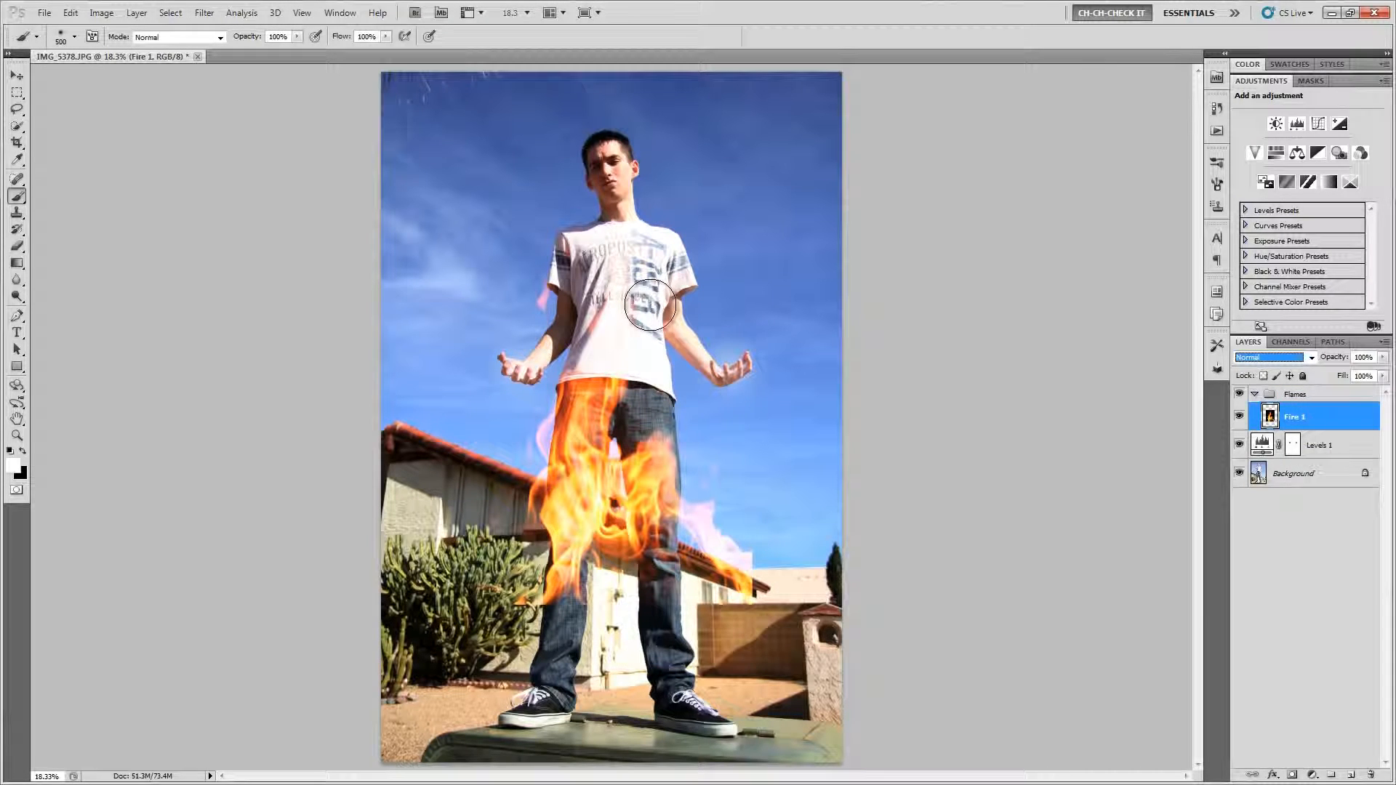
key(ctrl+t)
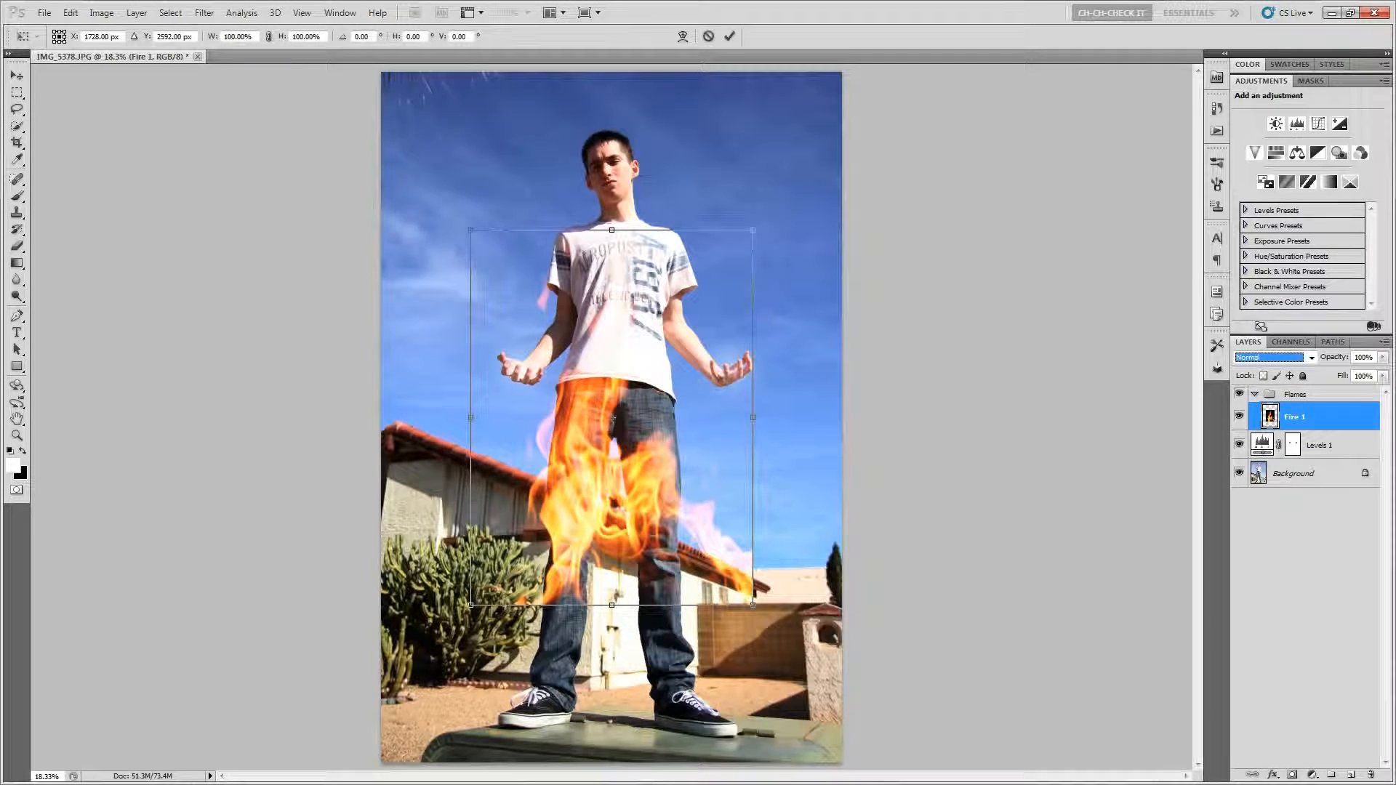
drag(756, 607, 683, 500)
drag(614, 467, 787, 505)
scroll(735, 366, up, 7)
drag(801, 234, 801, 155)
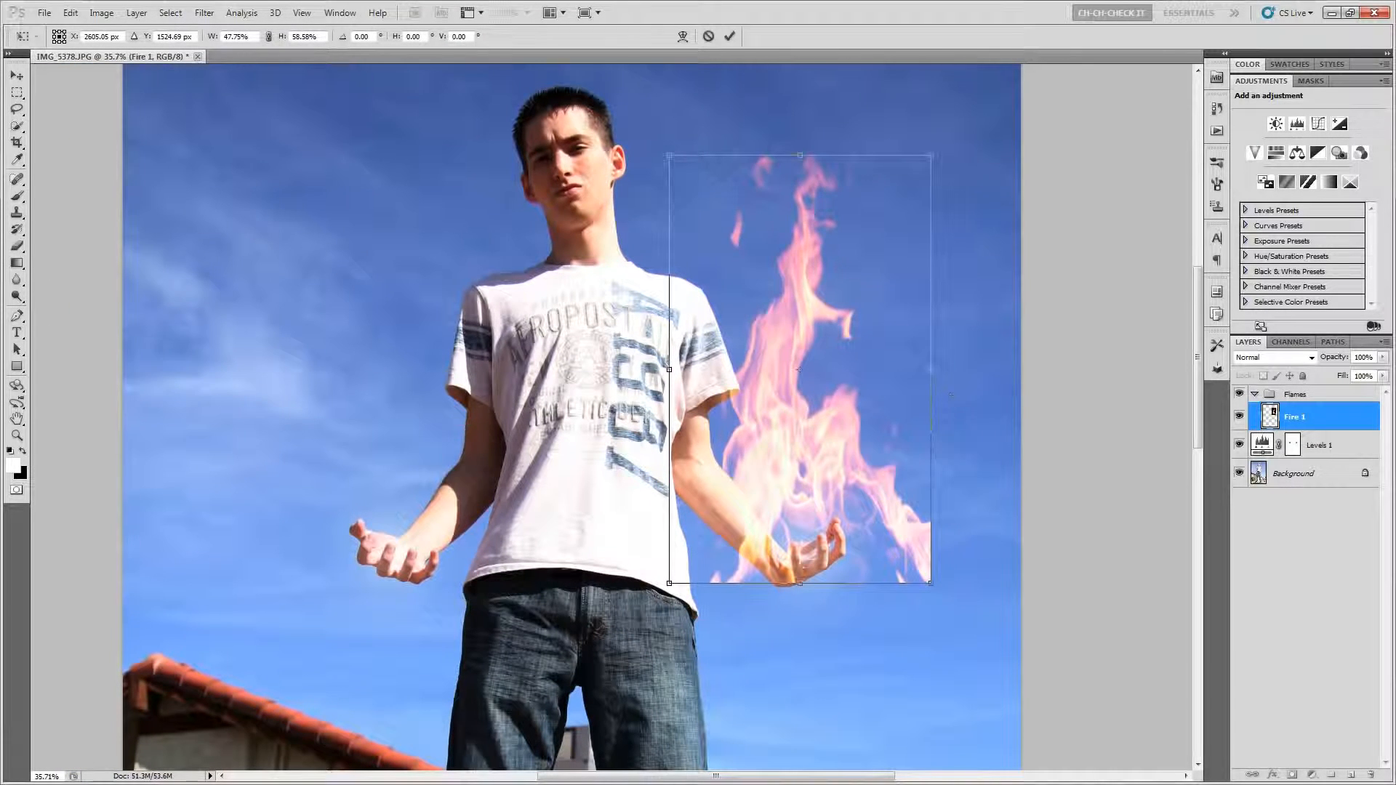
drag(933, 154, 925, 176)
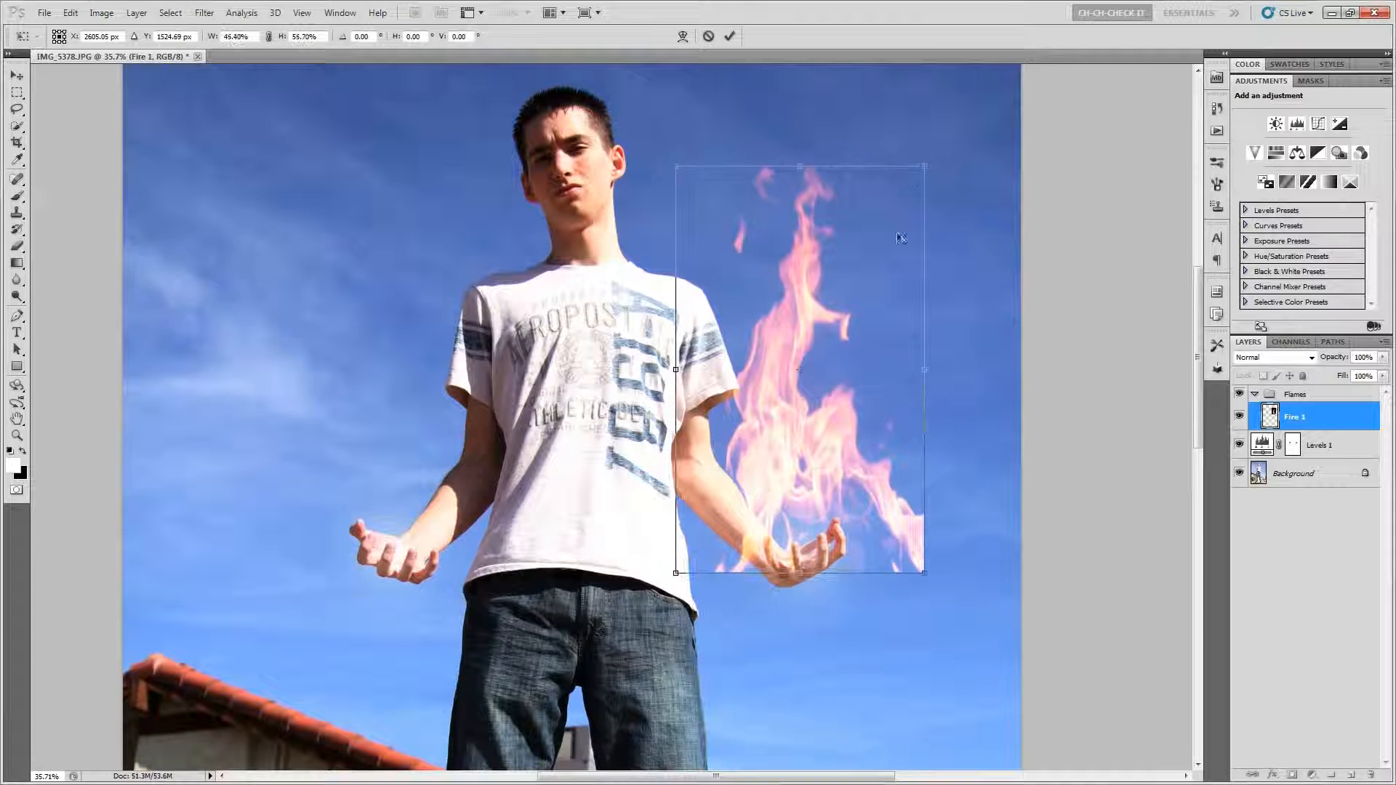
drag(813, 428, 812, 432)
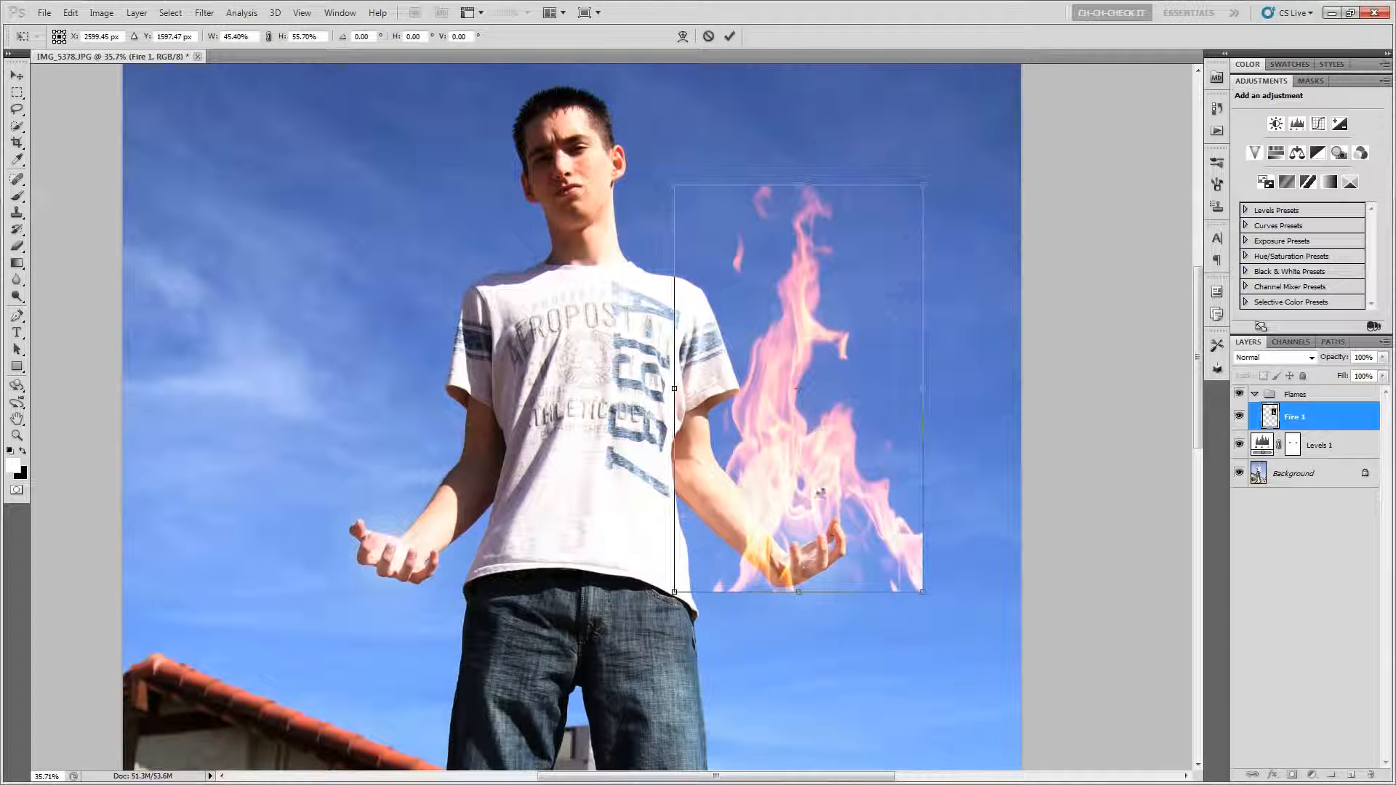
Step: Warp the Fire 1 flame so its base curves around the palm and fingers of the man's left hand
right_click(800, 440)
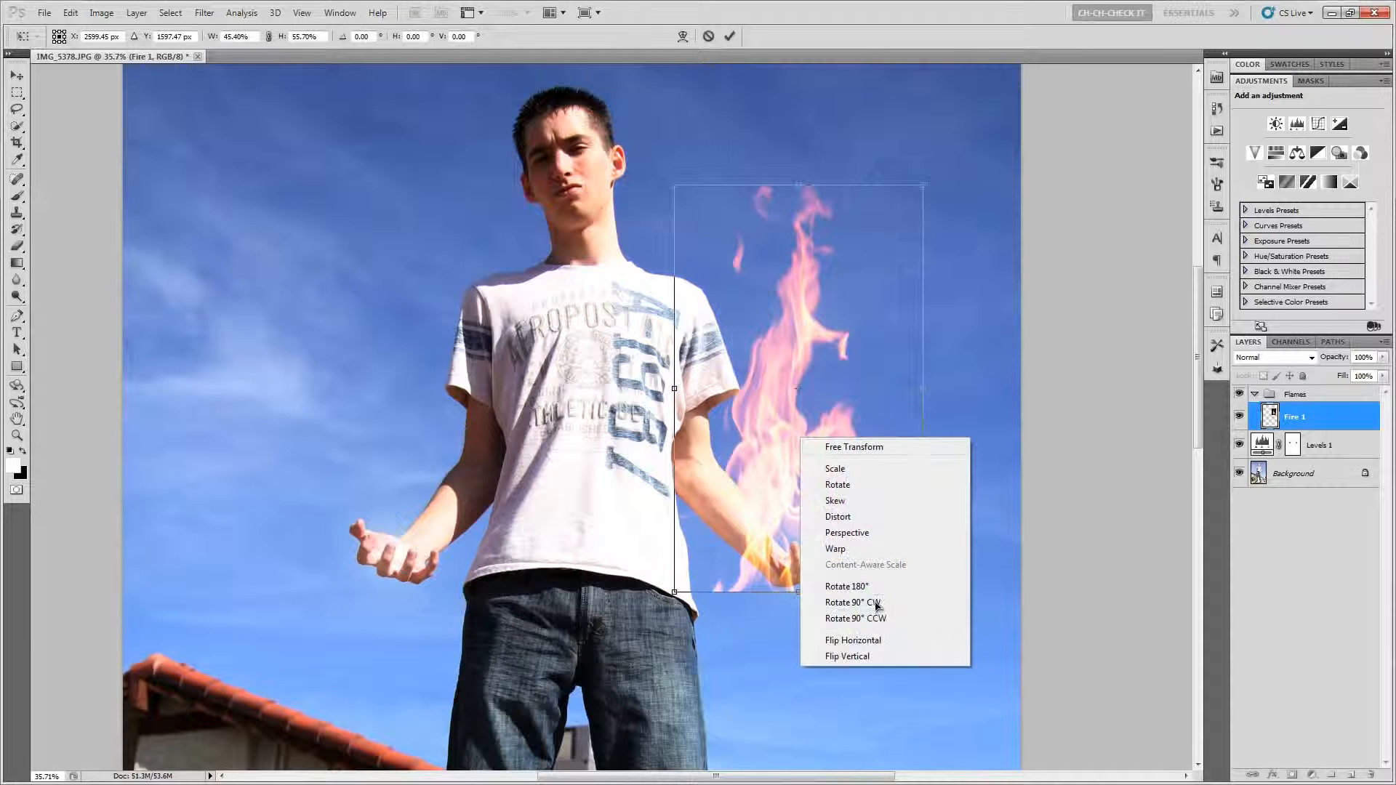
click(836, 549)
drag(920, 591, 838, 568)
drag(690, 586, 724, 553)
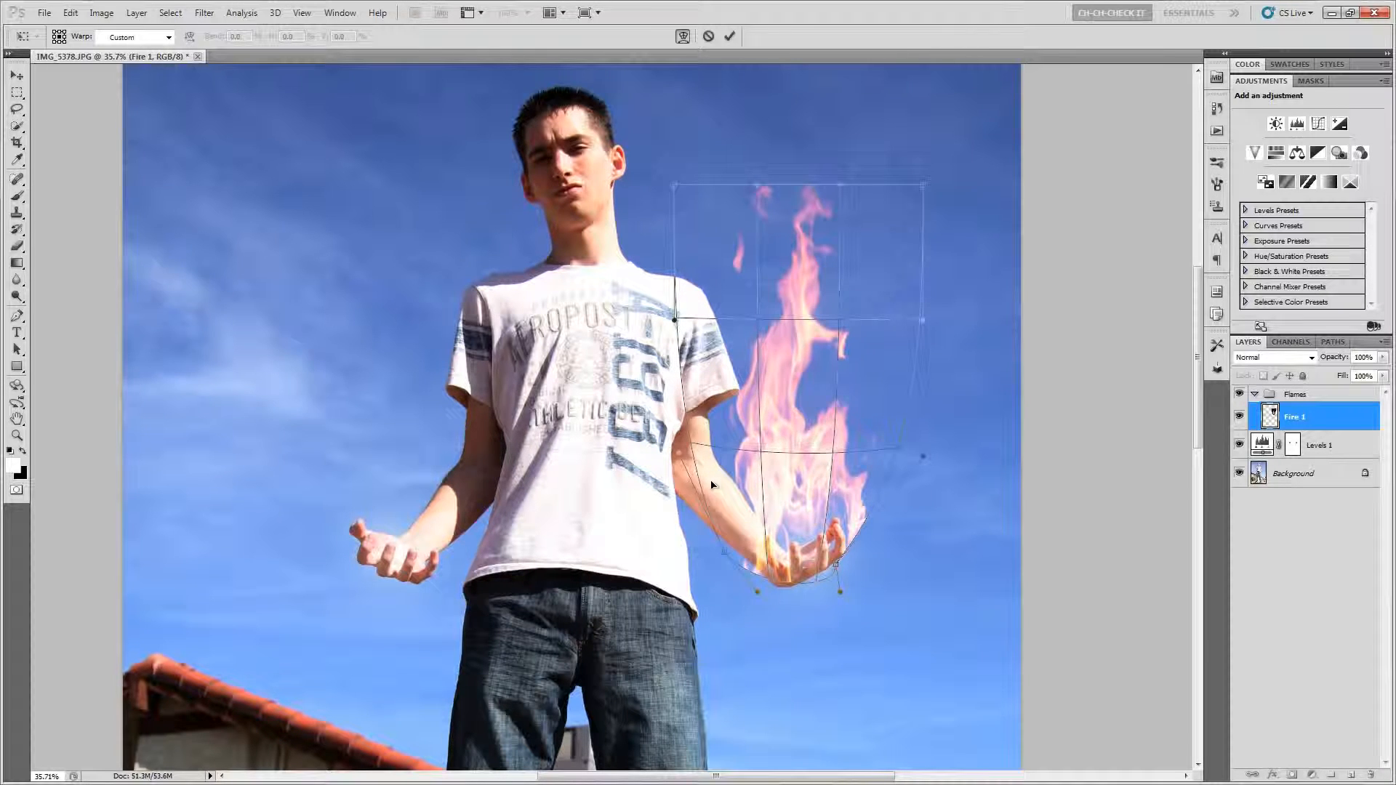
drag(789, 462, 806, 541)
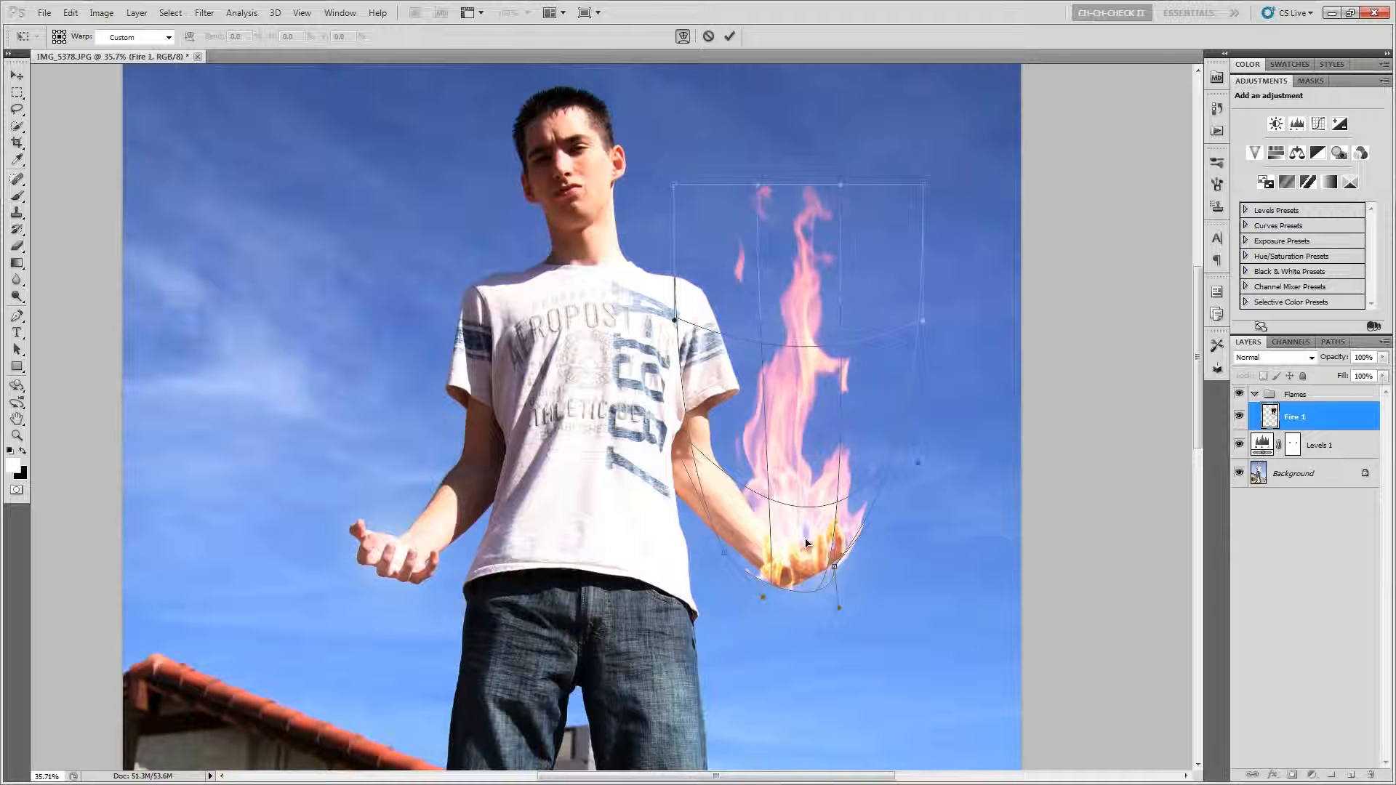
drag(725, 566, 775, 532)
drag(724, 490, 719, 484)
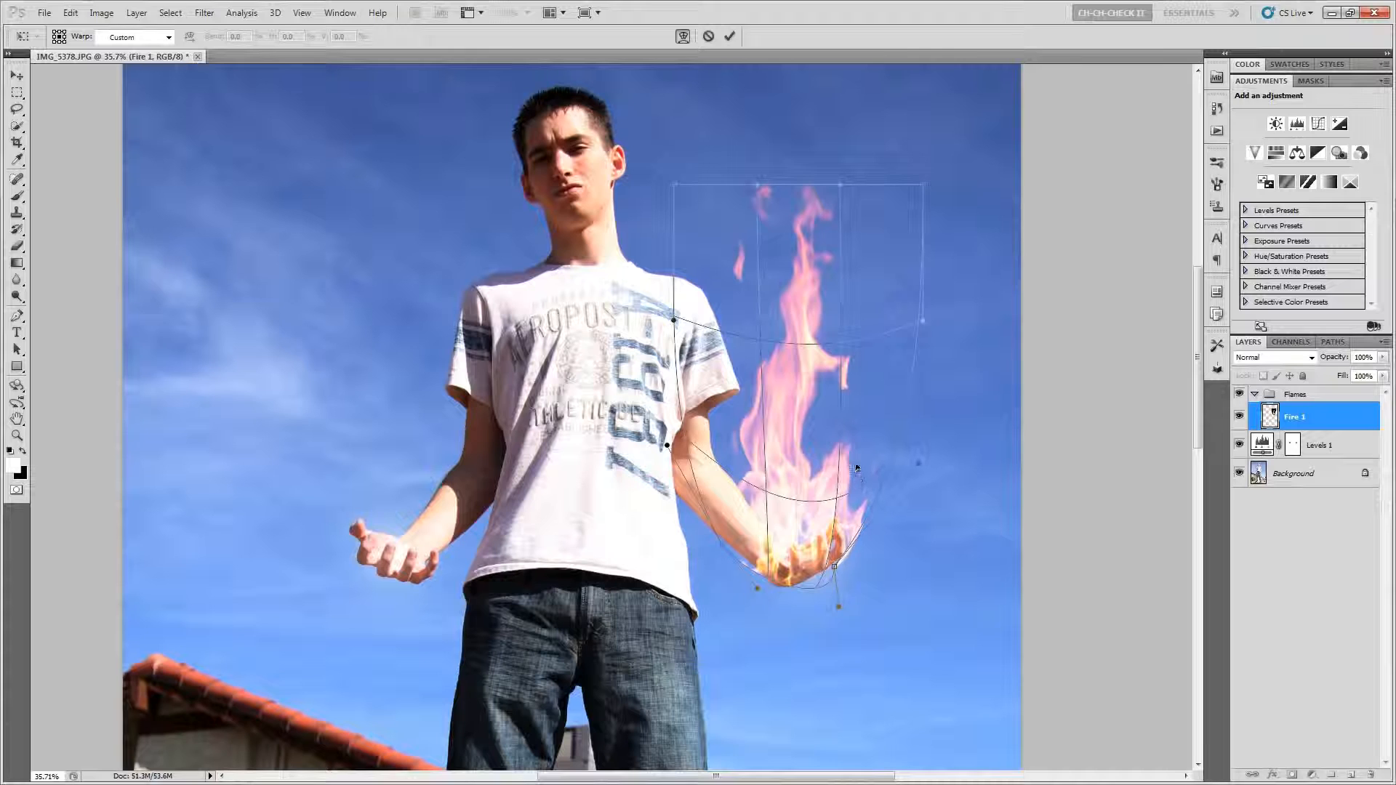
drag(857, 469, 852, 482)
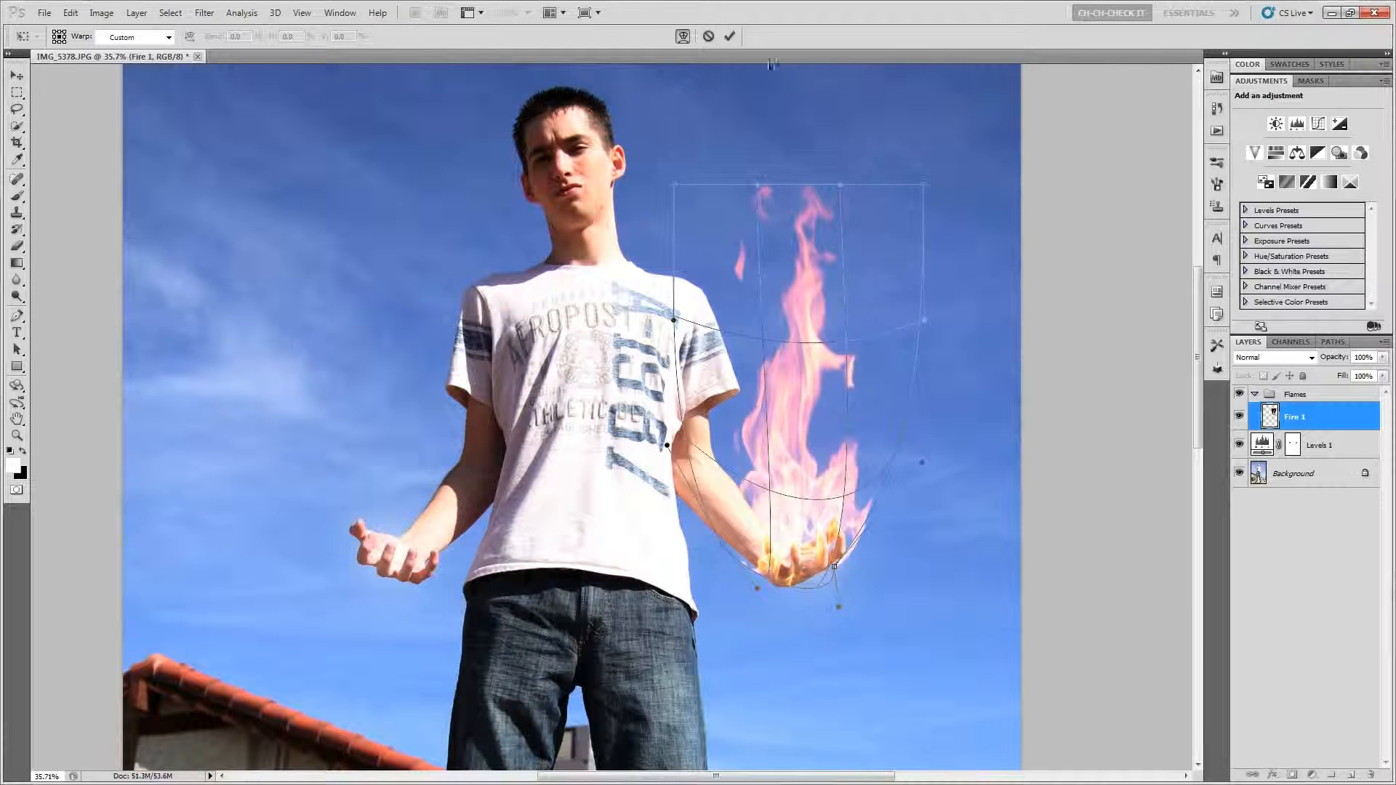
click(730, 37)
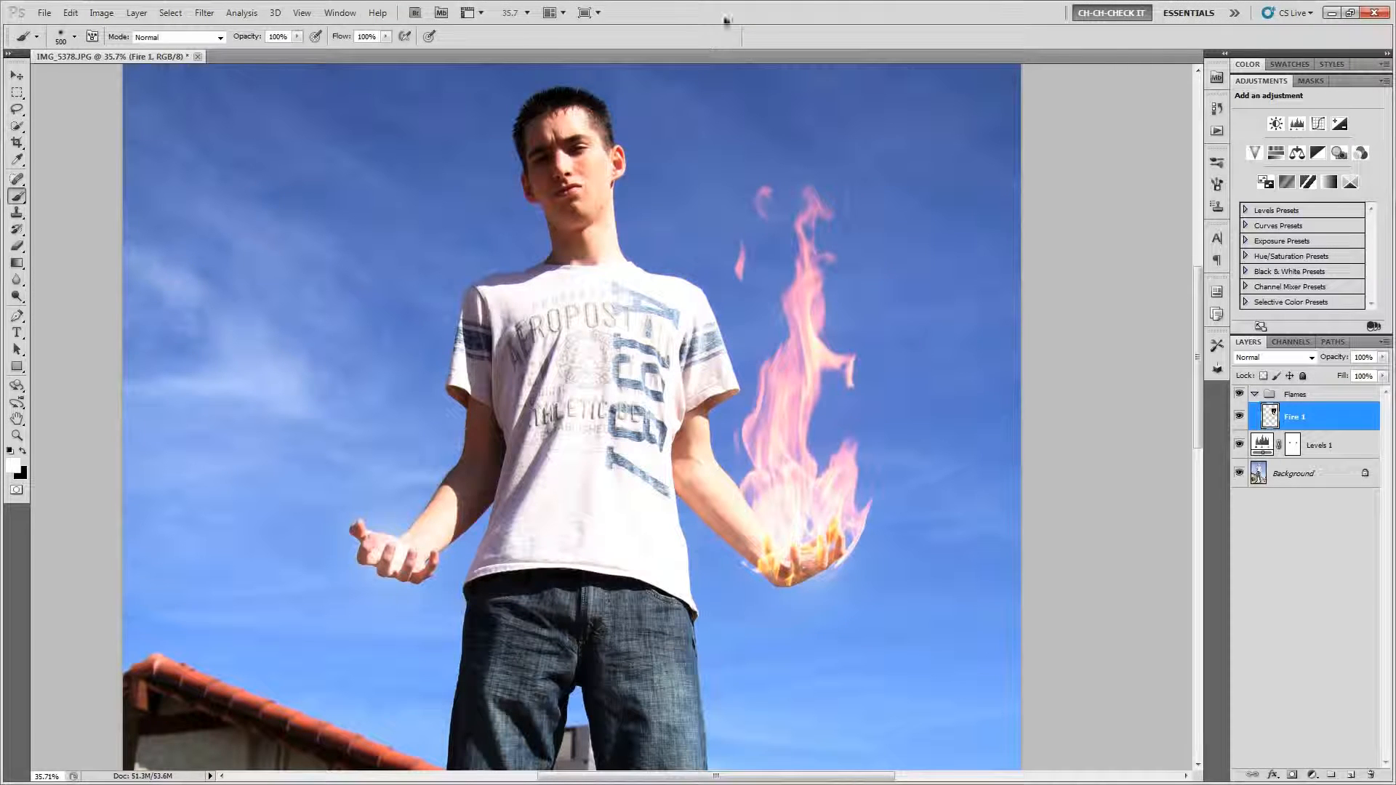
Step: Add a layer mask to the Flames group and ready a small black brush for painting around the fingers
drag(808, 573, 809, 537)
scroll(811, 434, up, 2)
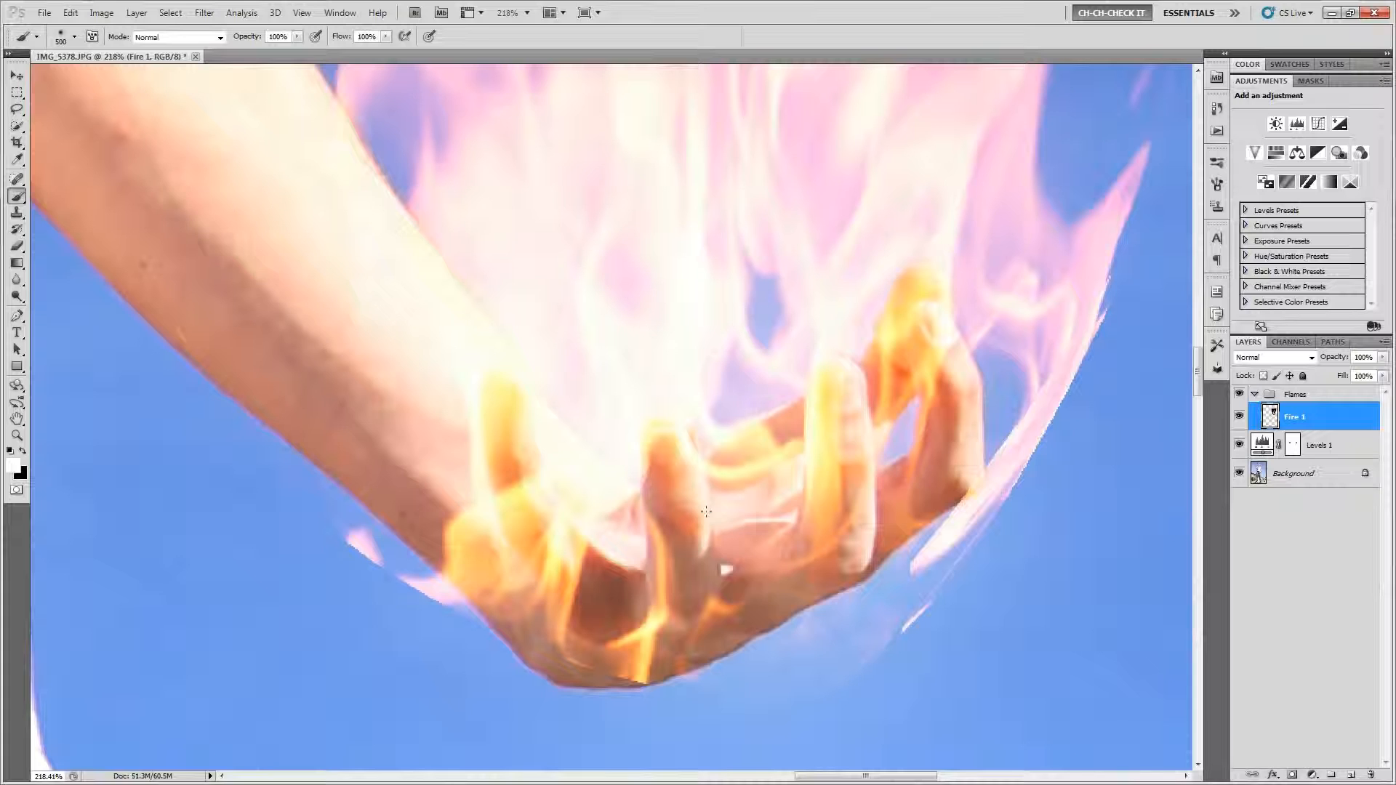
click(1297, 394)
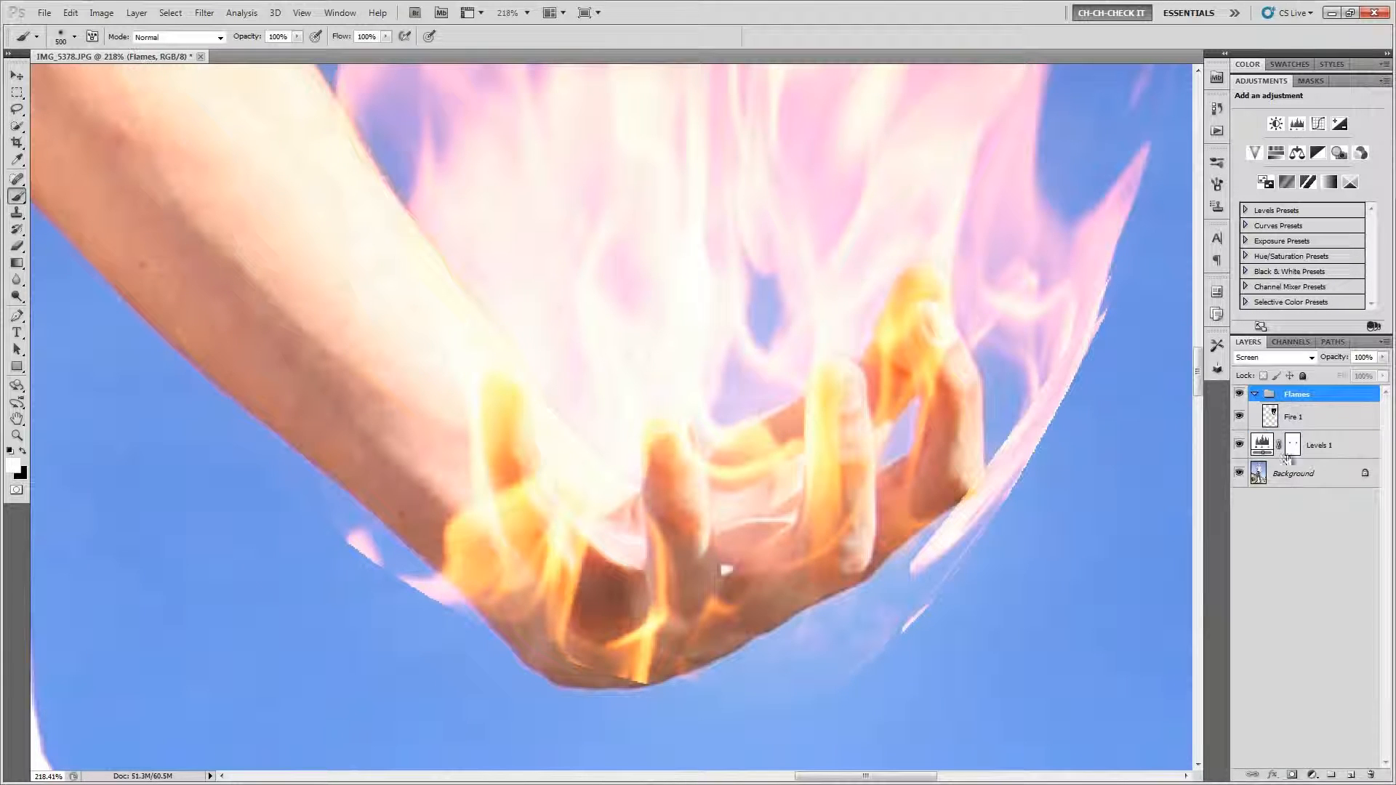
click(1293, 775)
key(x)
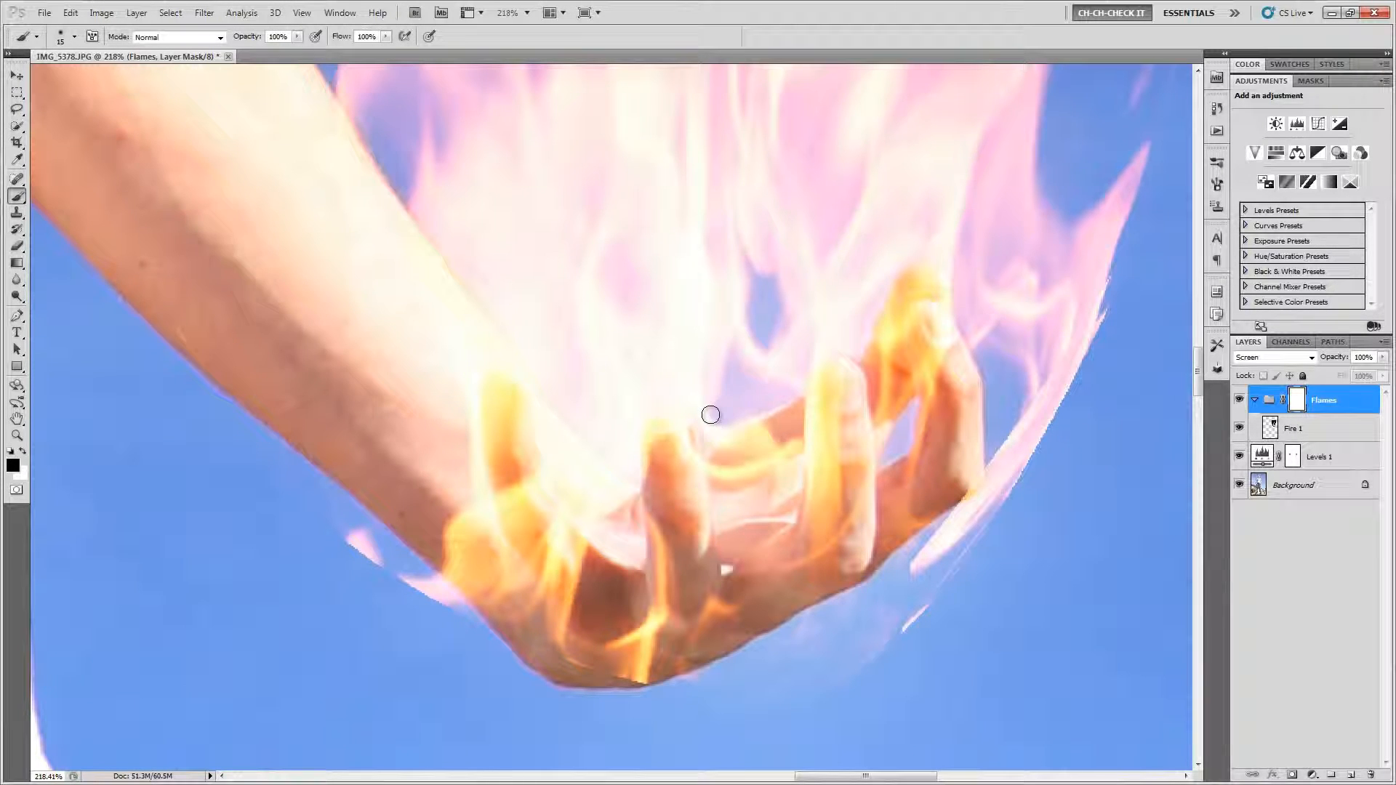
key(bracketright)
key(bracketright)
key(bracketright)
scroll(784, 441, up, 4)
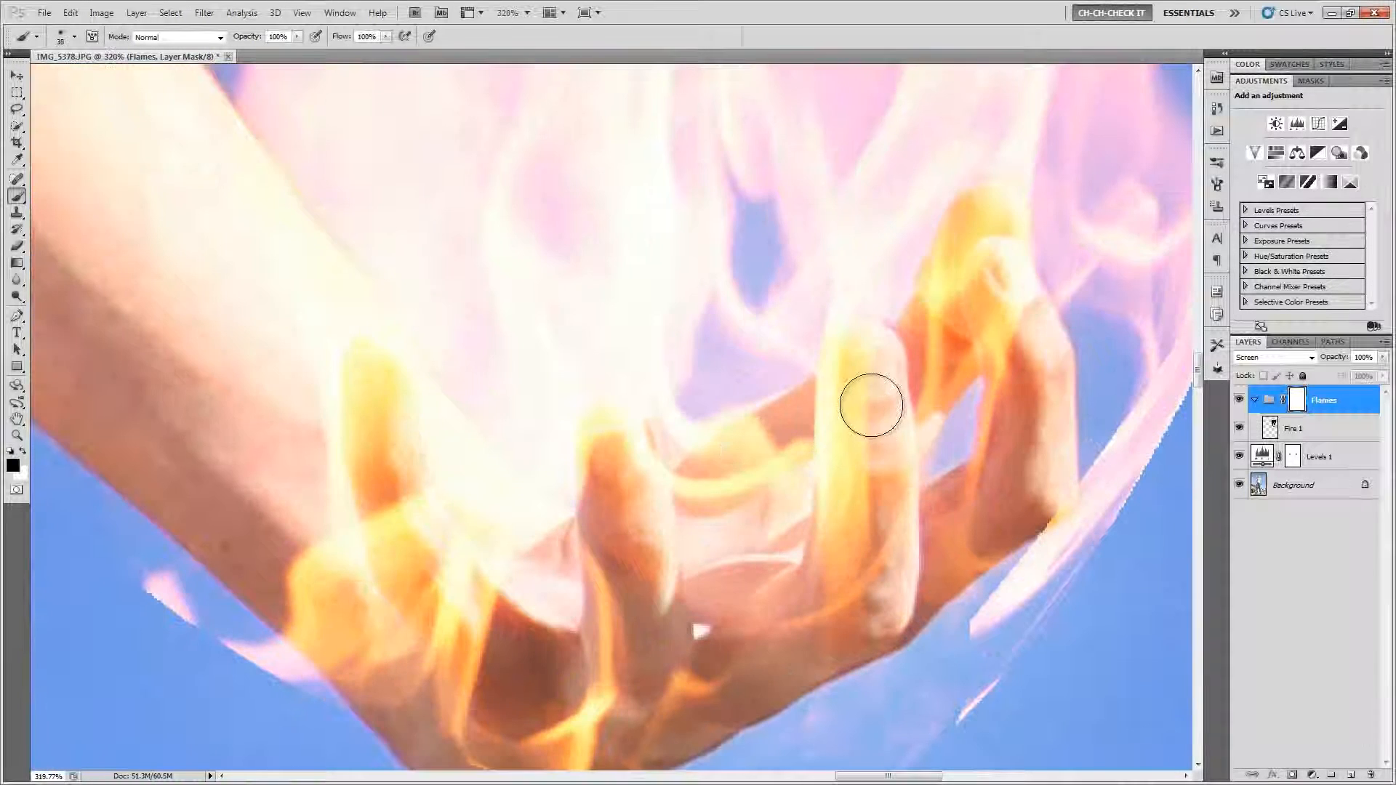
Step: Paint black on the Flames group mask over the four front fingers to remove the fire covering them
mouse_move(872, 362)
mouse_down()
mouse_move(848, 408)
mouse_move(847, 511)
mouse_move(864, 393)
mouse_move(838, 493)
mouse_move(848, 588)
mouse_move(871, 480)
mouse_up()
key(bracketleft)
key(bracketleft)
key(bracketright)
mouse_move(1006, 286)
mouse_down()
mouse_move(1004, 271)
mouse_move(1008, 454)
mouse_move(984, 507)
mouse_up()
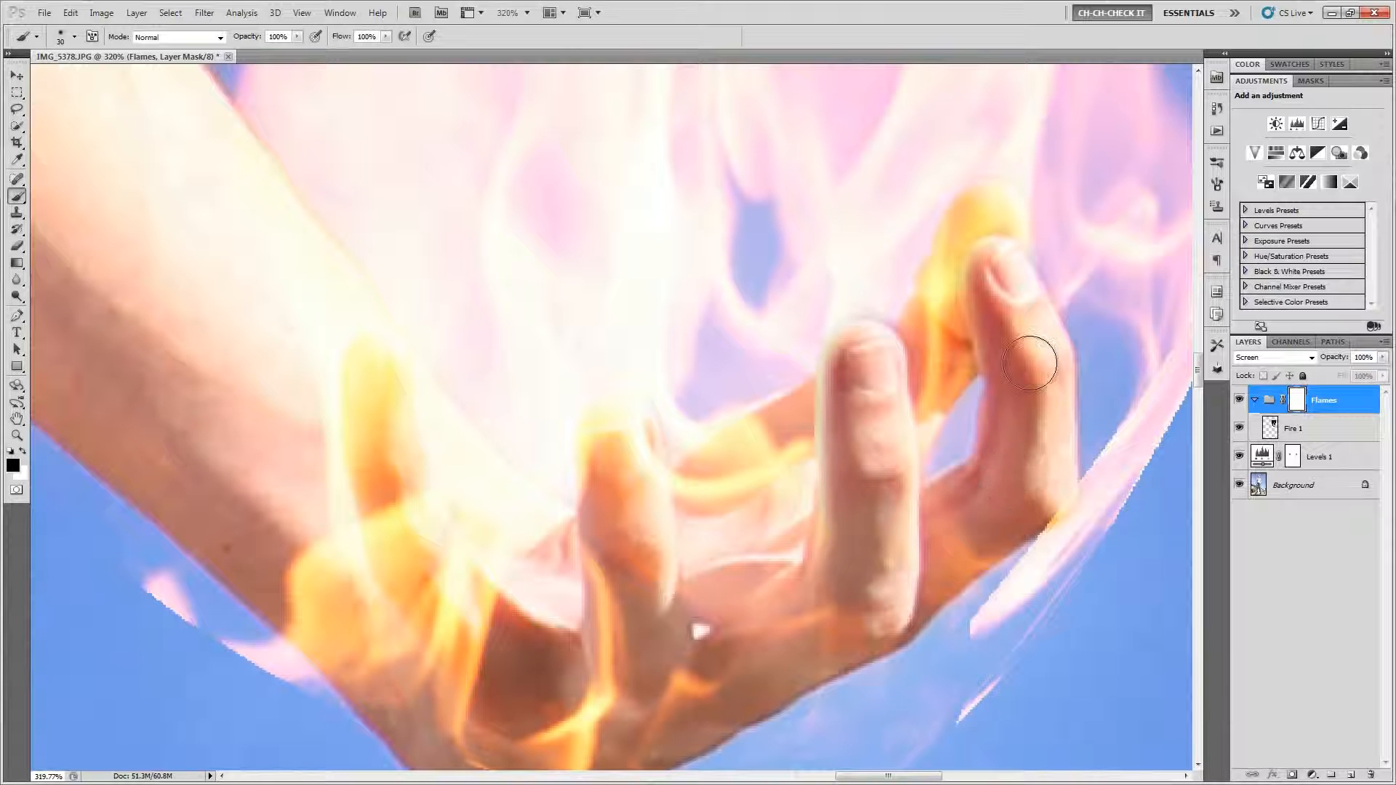
drag(657, 559, 726, 491)
mouse_move(689, 371)
mouse_down()
mouse_move(664, 536)
mouse_move(692, 583)
mouse_move(680, 618)
mouse_up()
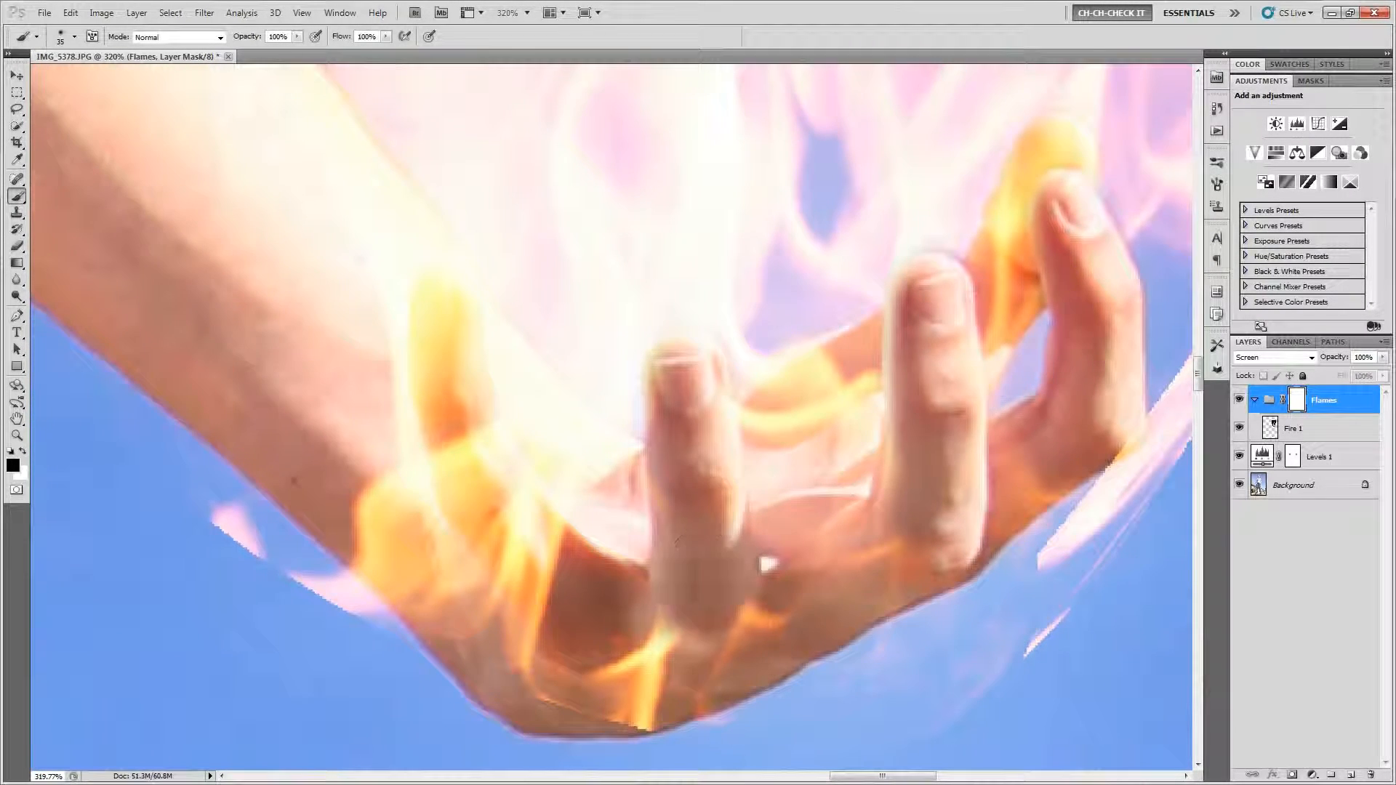
drag(704, 397, 682, 371)
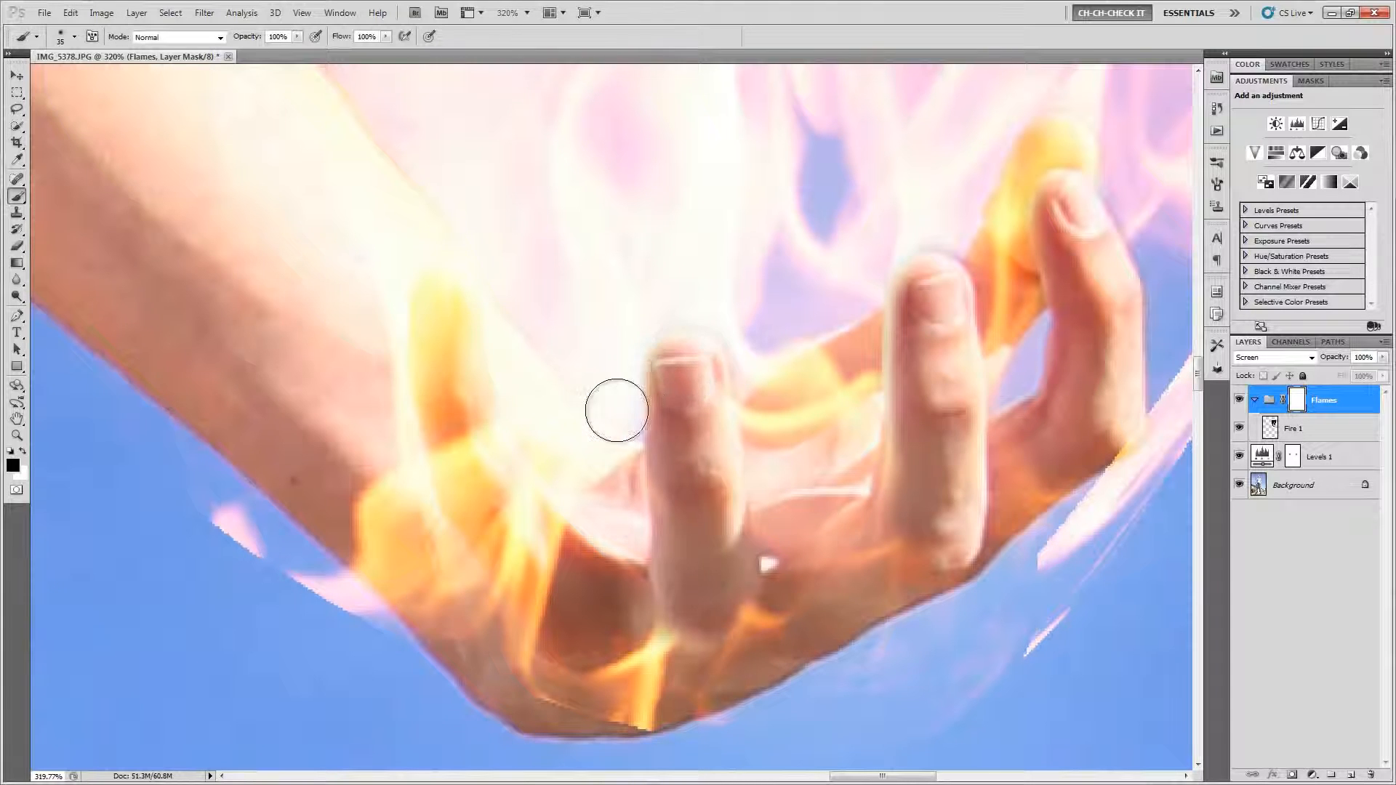
mouse_move(444, 310)
mouse_down()
mouse_move(449, 415)
mouse_move(489, 520)
mouse_move(539, 557)
mouse_move(545, 608)
mouse_move(542, 553)
mouse_move(509, 547)
mouse_up()
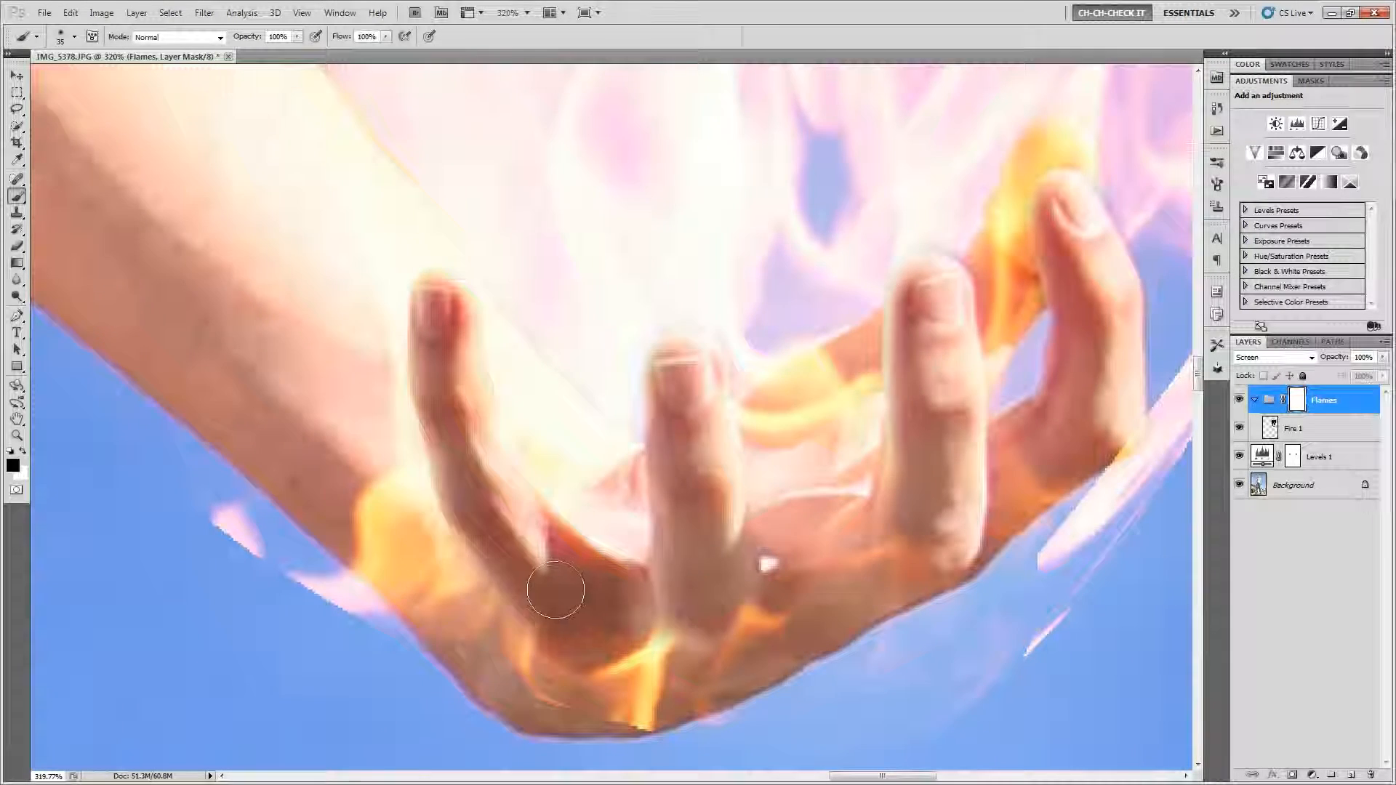
Step: Add a layer mask to Fire 1 and paint out the flame's hard cut edge along the base of the palm
scroll(558, 592, down, 2)
drag(625, 635, 717, 522)
scroll(690, 609, up, 2)
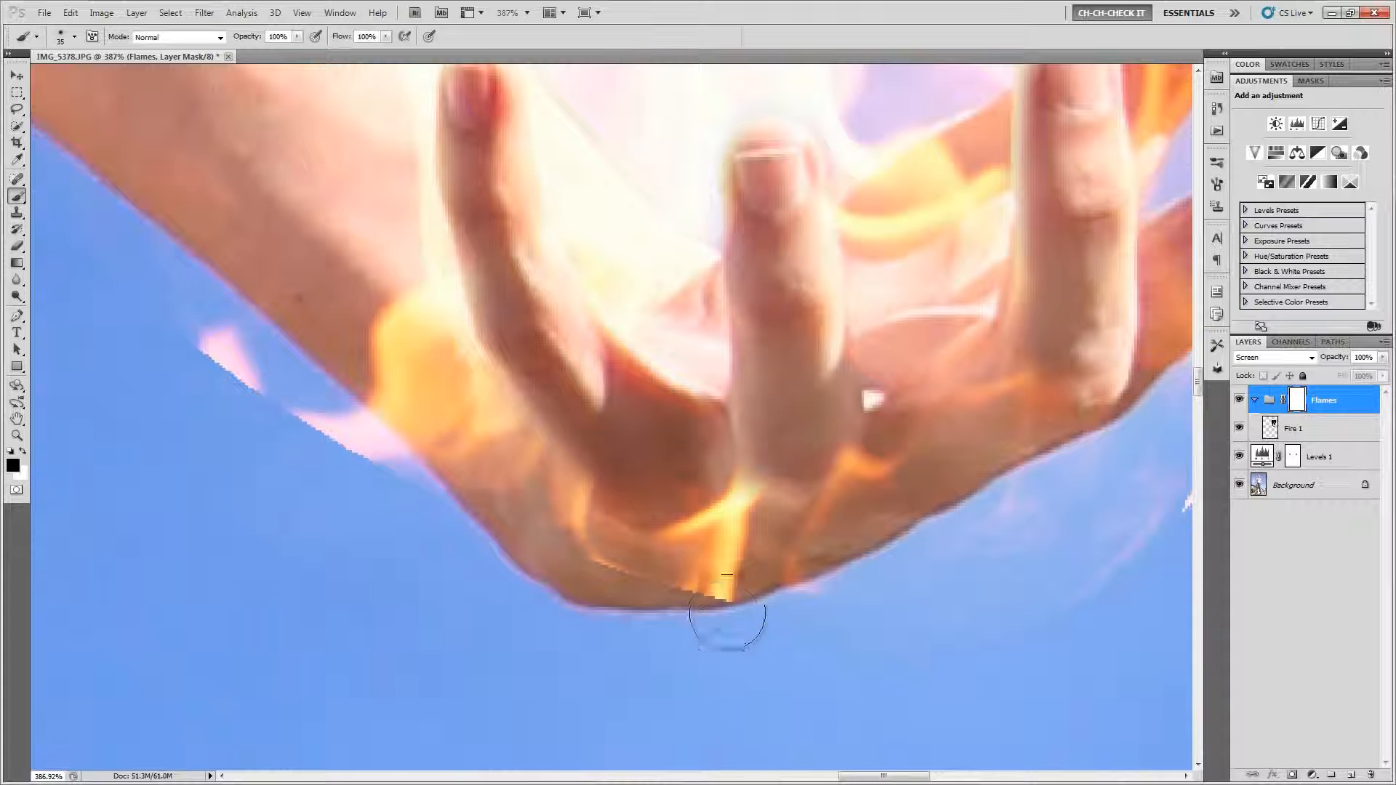
scroll(684, 547, down, 3)
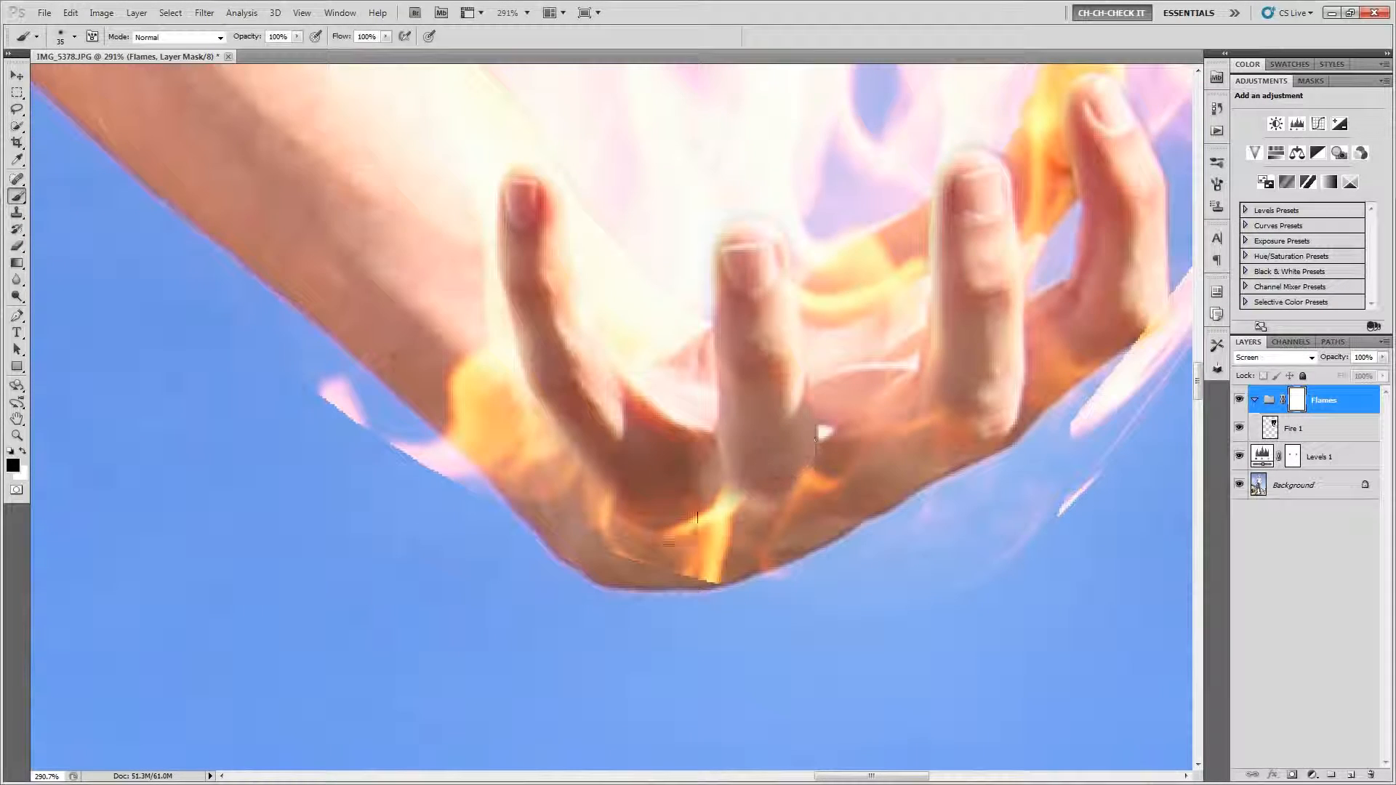
scroll(681, 547, up, 2)
click(1305, 431)
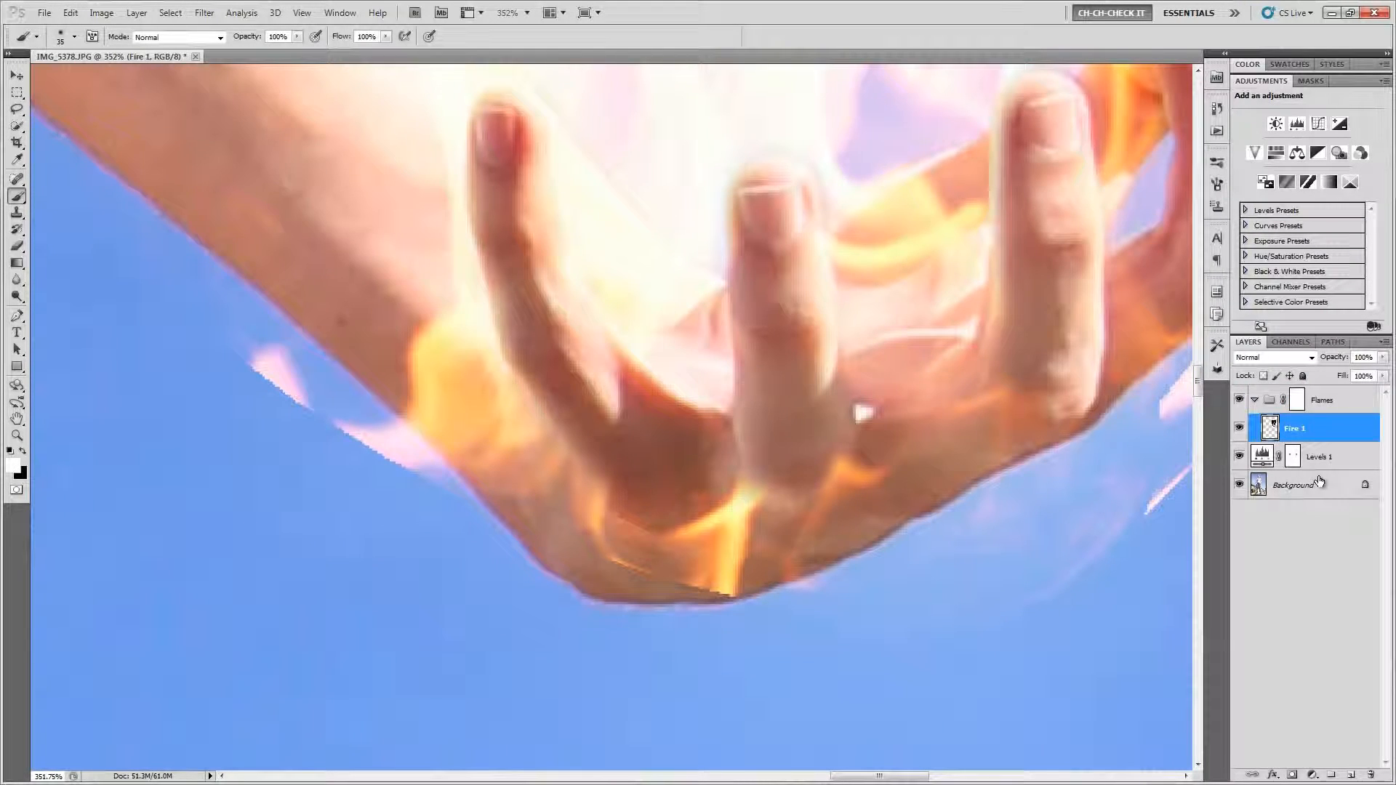
click(1294, 776)
mouse_move(673, 615)
mouse_down()
mouse_move(648, 572)
mouse_move(647, 590)
mouse_move(619, 582)
mouse_up()
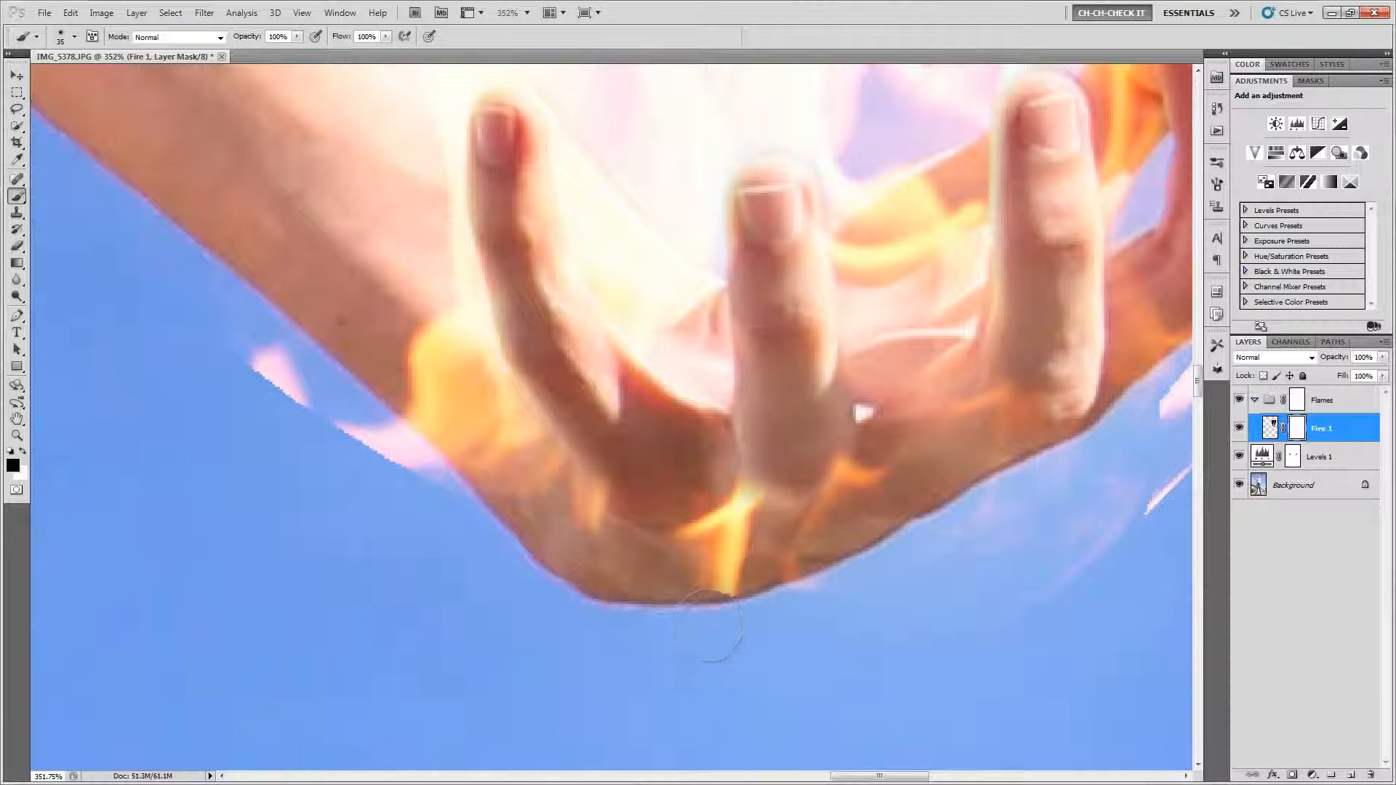
Step: Paint black on the Fire 1 mask to remove the flame streaks beneath the hand
scroll(708, 626, down, 3)
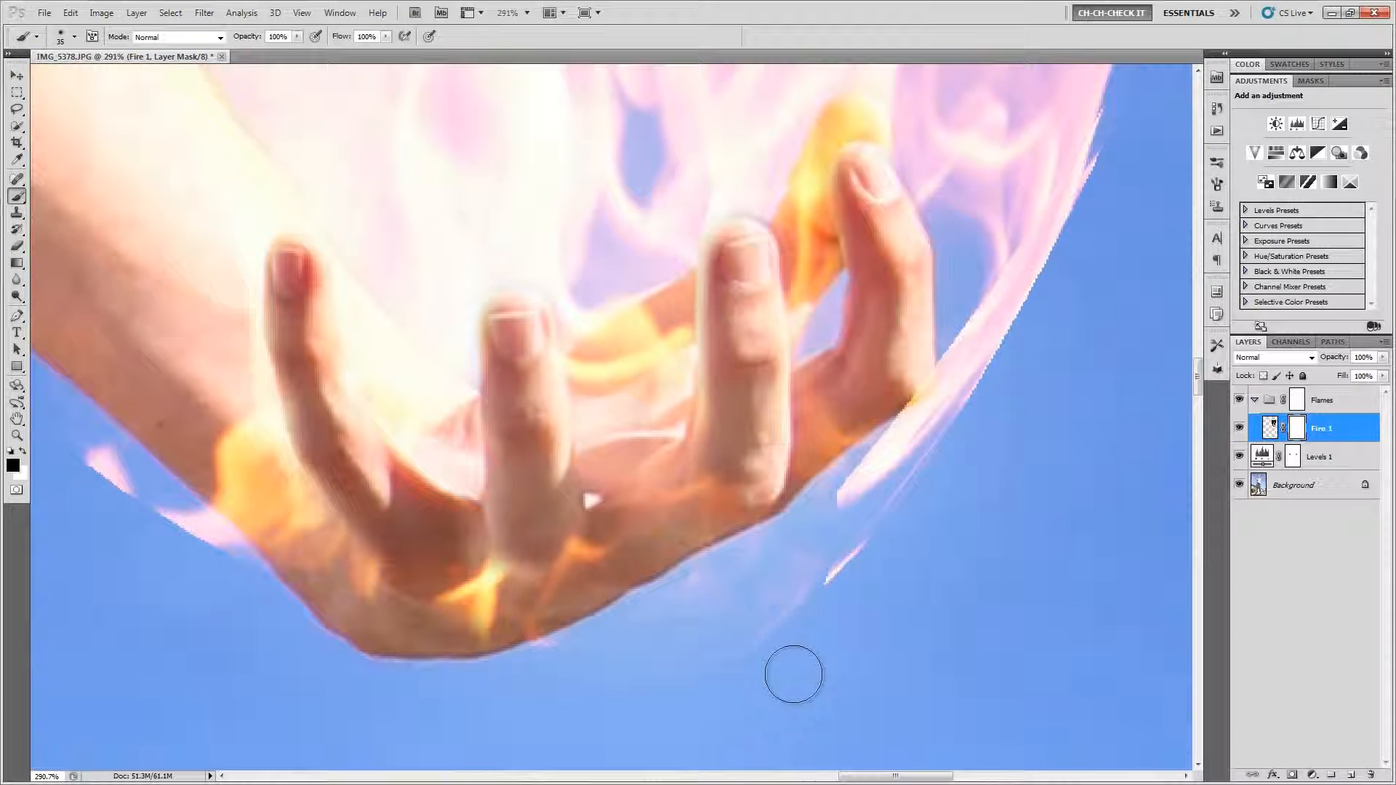
mouse_move(940, 476)
mouse_down()
mouse_move(797, 632)
mouse_move(827, 622)
mouse_move(803, 574)
mouse_move(752, 641)
mouse_move(698, 636)
mouse_move(664, 654)
mouse_move(641, 632)
mouse_move(605, 661)
mouse_up()
key(bracketright)
key(bracketright)
scroll(894, 594, down, 2)
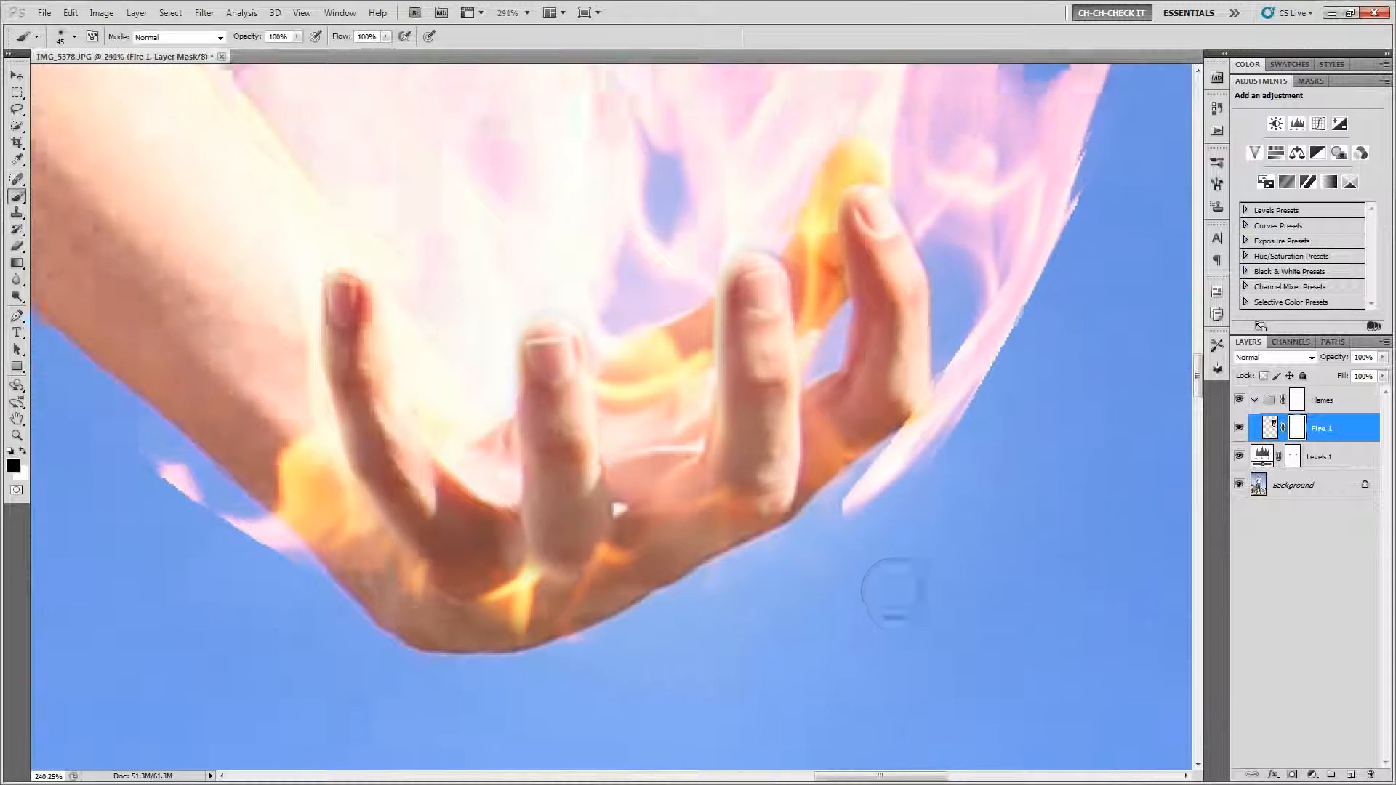
Step: Trim the flame beside the outermost finger's base on the Fire 1 mask and reduce the brush to 15 px
scroll(895, 593, up, 2)
key(bracketleft)
key(bracketleft)
key(bracketleft)
scroll(972, 334, down, 2)
drag(972, 342, 949, 446)
key(bracketleft)
key(bracketleft)
key(bracketleft)
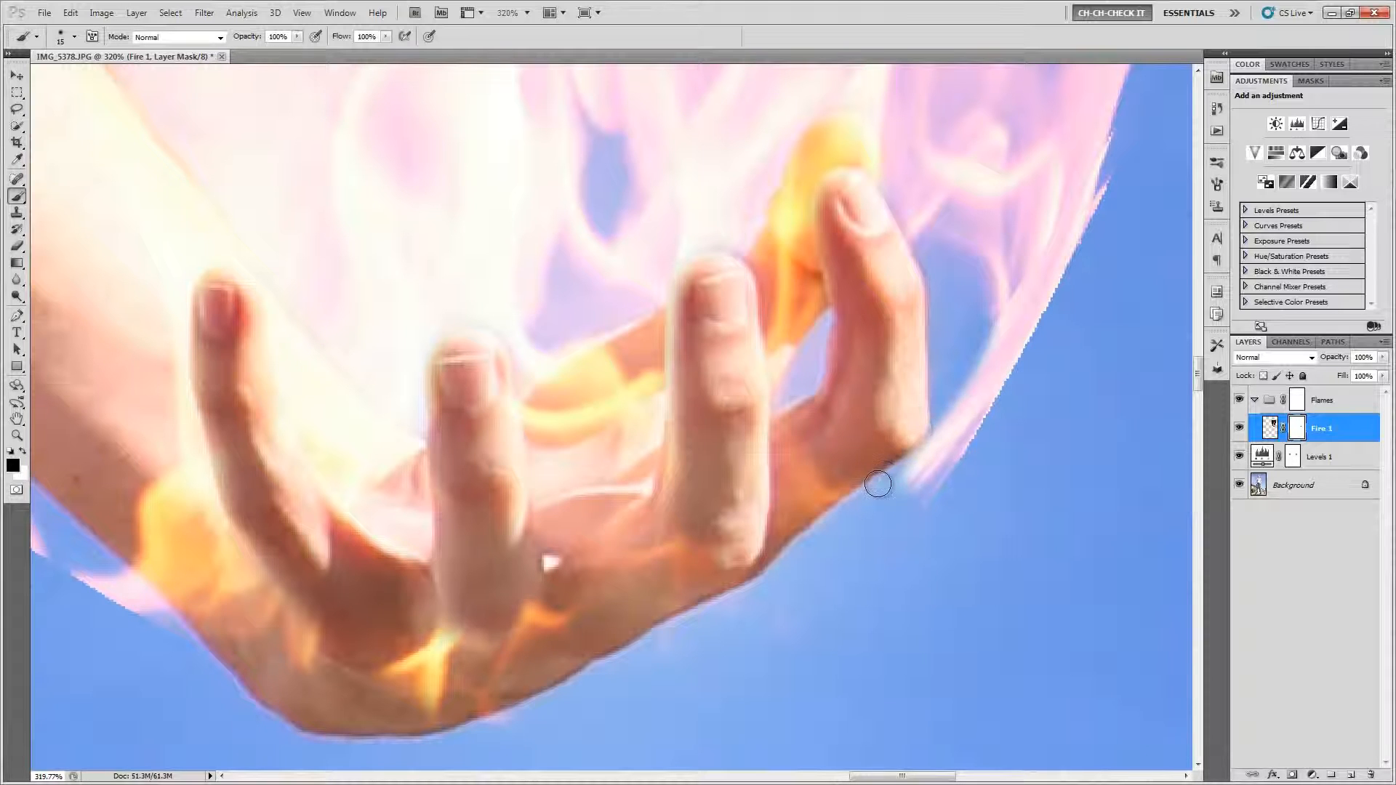
Step: Mask away the flame's hard outer edge beyond the outermost finger on Fire 1 with a 25 px black brush
scroll(975, 470, down, 4)
scroll(1069, 389, up, 3)
drag(1050, 230, 875, 513)
key(bracketright)
mouse_move(990, 313)
mouse_down()
mouse_move(905, 466)
mouse_move(858, 502)
mouse_up()
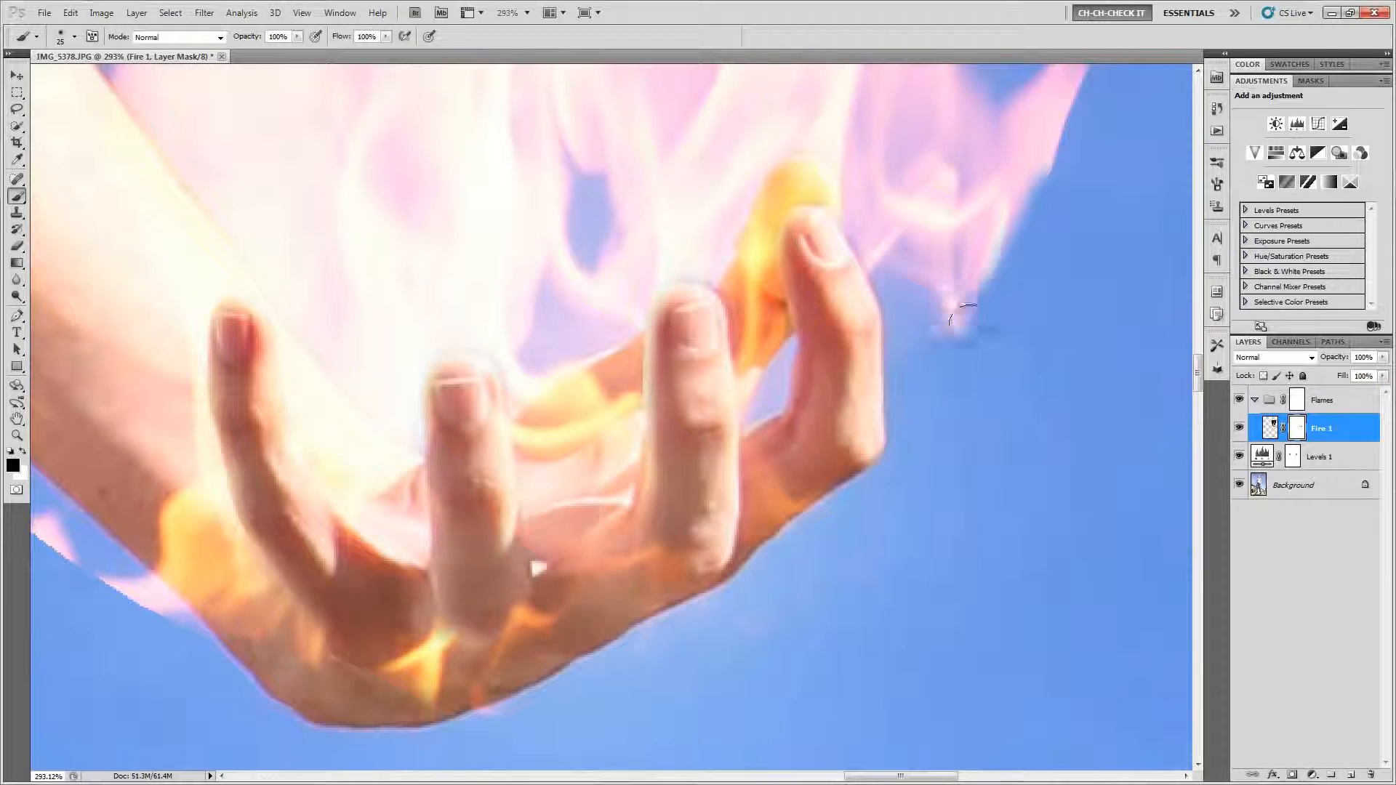
drag(1055, 289, 962, 483)
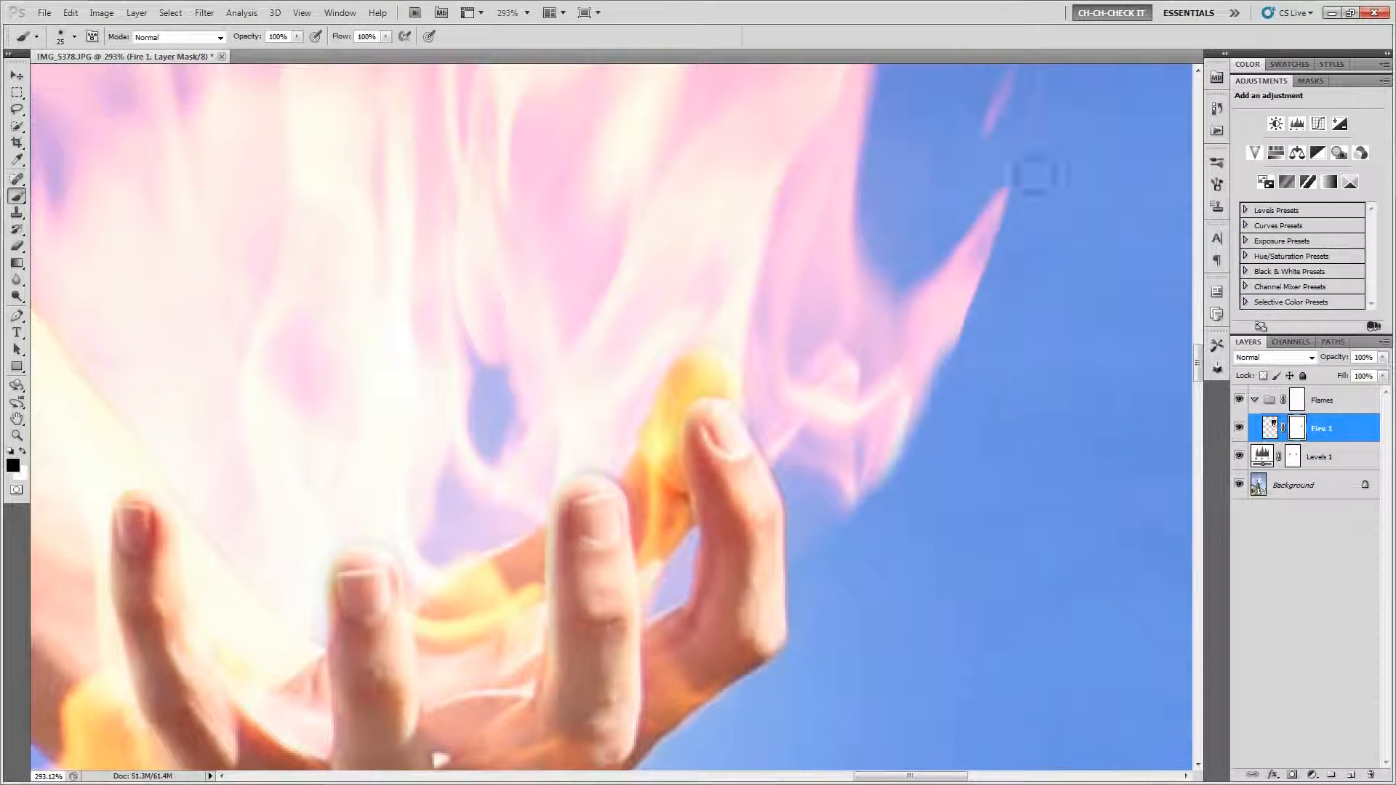
drag(1037, 348, 969, 491)
Step: Mask out the stray flame fragments below the wrist on Fire 1 and check the blend against the whole photo
scroll(875, 550, down, 6)
mouse_move(875, 552)
mouse_down()
mouse_move(960, 402)
mouse_move(1033, 342)
mouse_up()
scroll(513, 620, up, 5)
mouse_move(526, 598)
mouse_down()
mouse_move(461, 552)
mouse_move(470, 543)
mouse_move(414, 517)
mouse_up()
scroll(523, 611, down, 6)
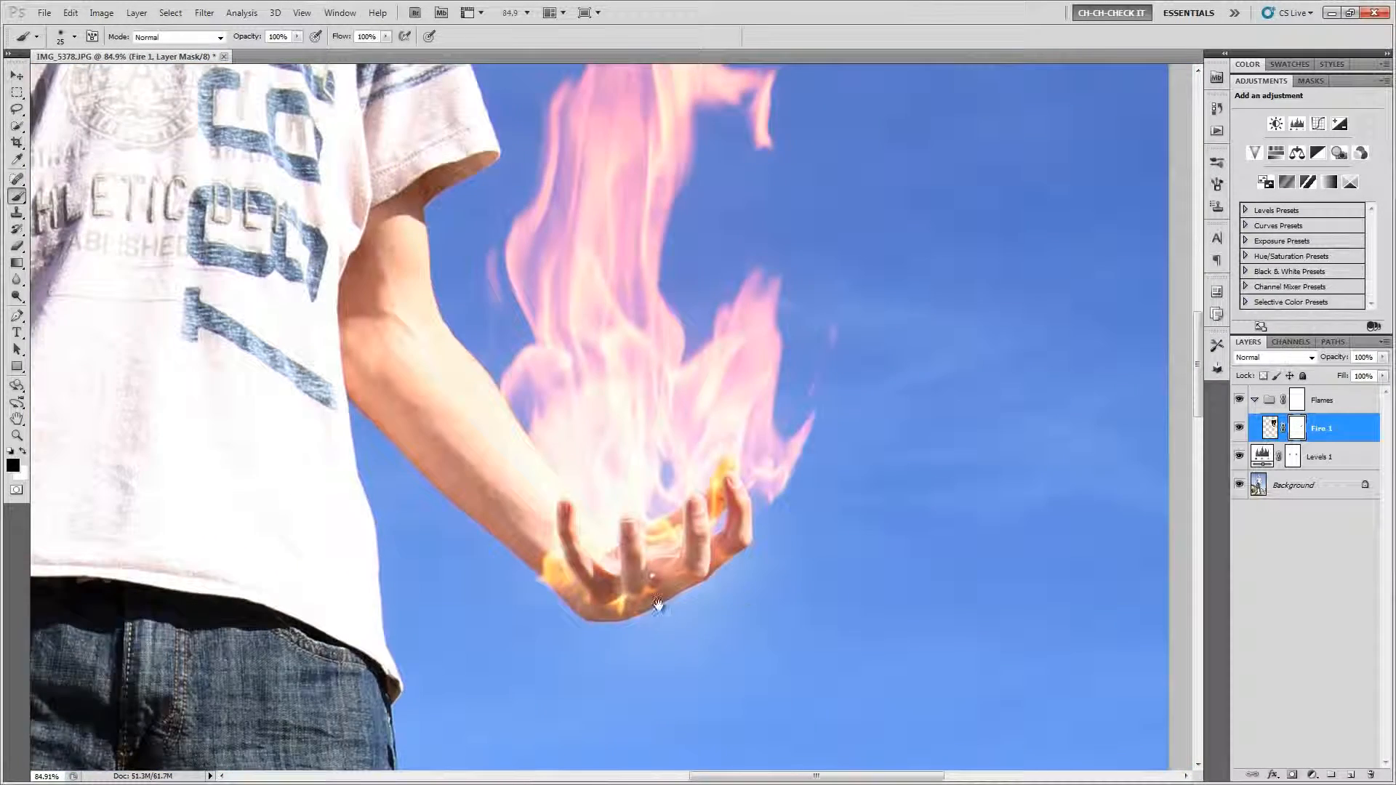
drag(658, 605, 922, 593)
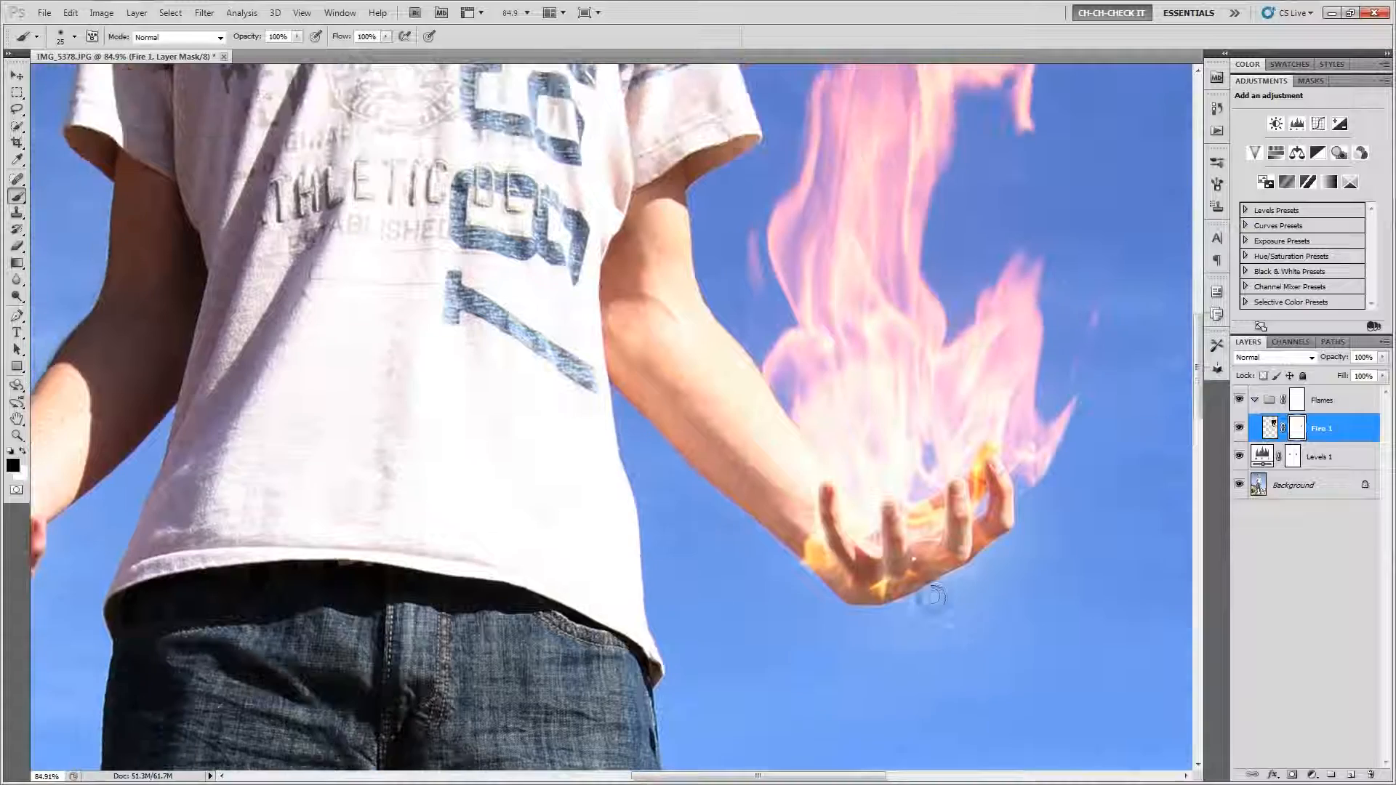
scroll(930, 564, up, 2)
scroll(930, 563, up, 2)
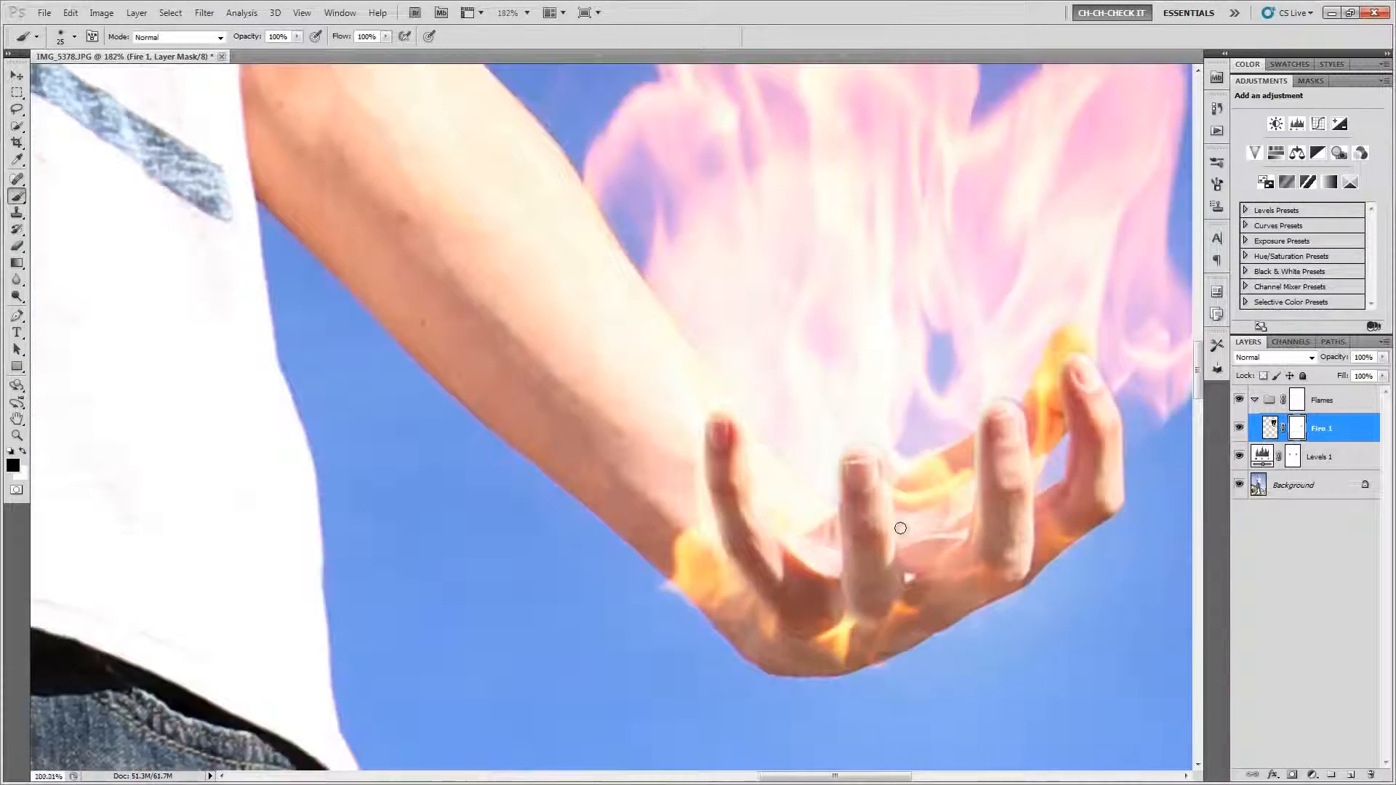
scroll(904, 530, down, 4)
scroll(901, 529, down, 5)
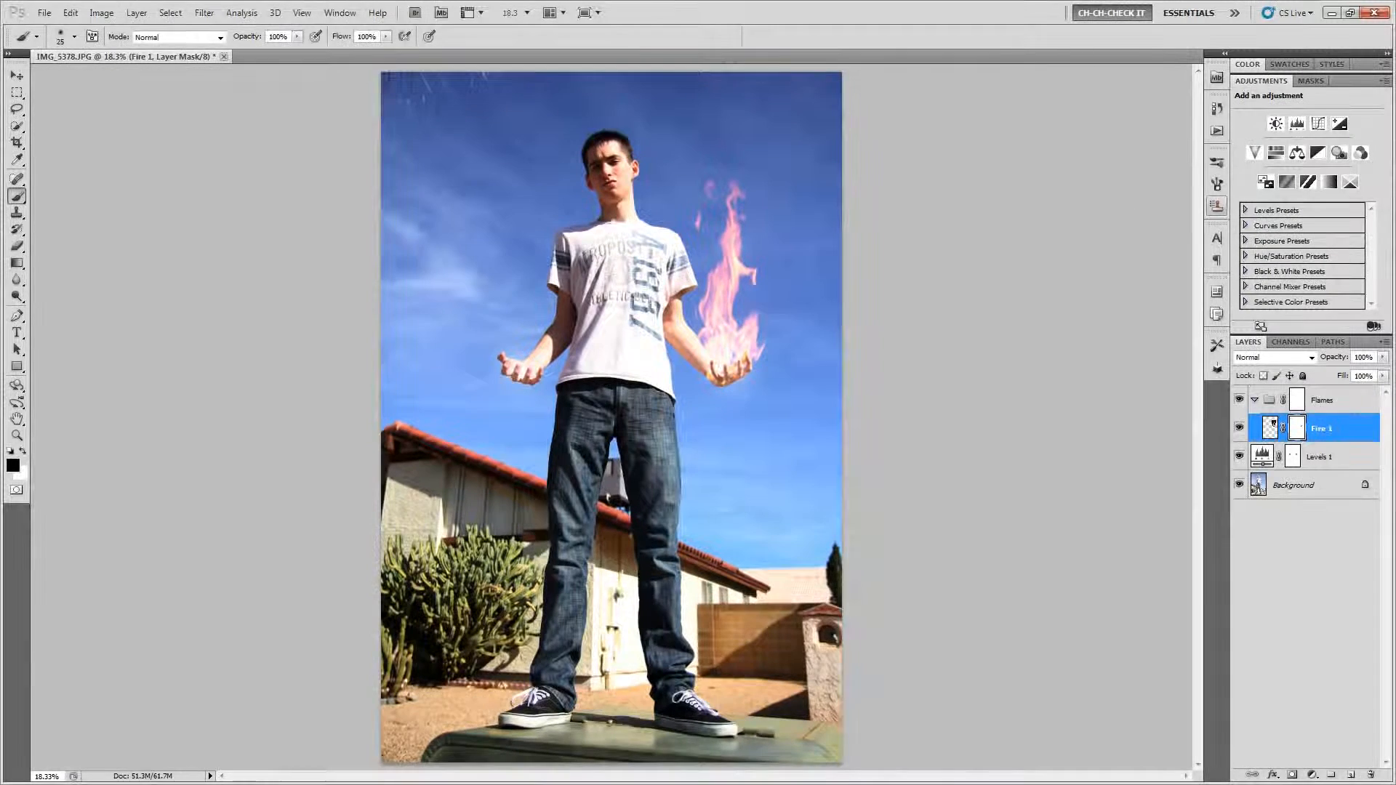
Step: Switch to the browser, open the Fire Flames stock photo with image ID 1093984 at full size and copy the image
key(alt+Tab)
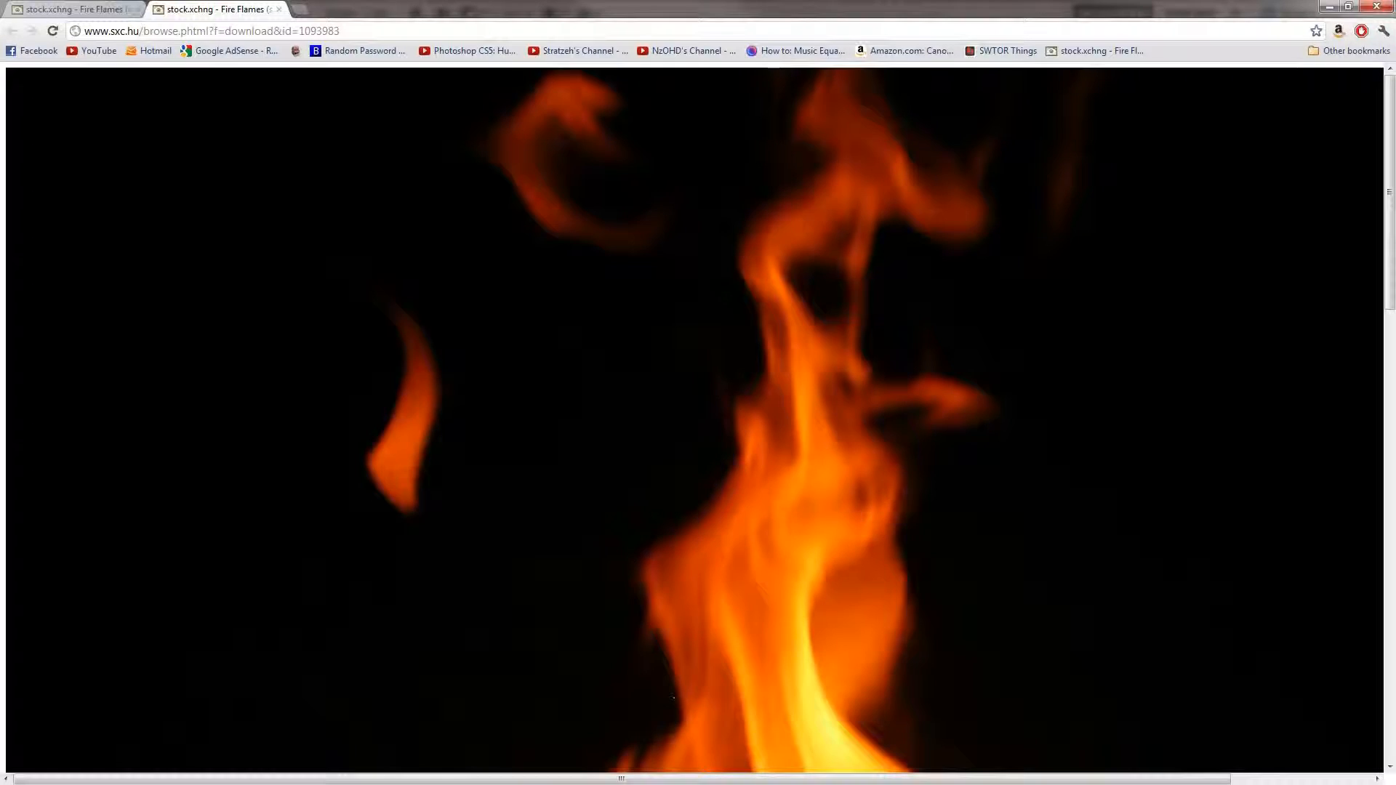
click(85, 10)
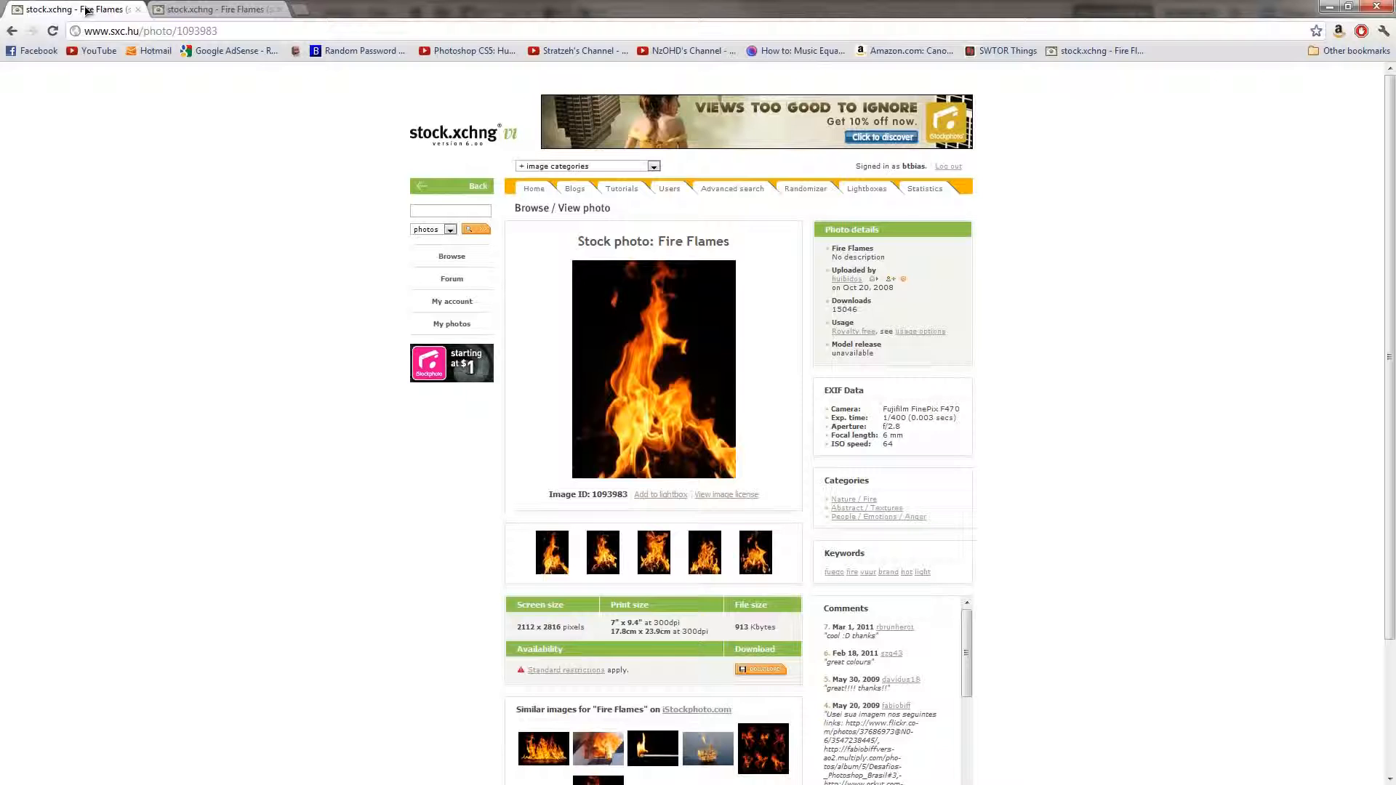
click(603, 558)
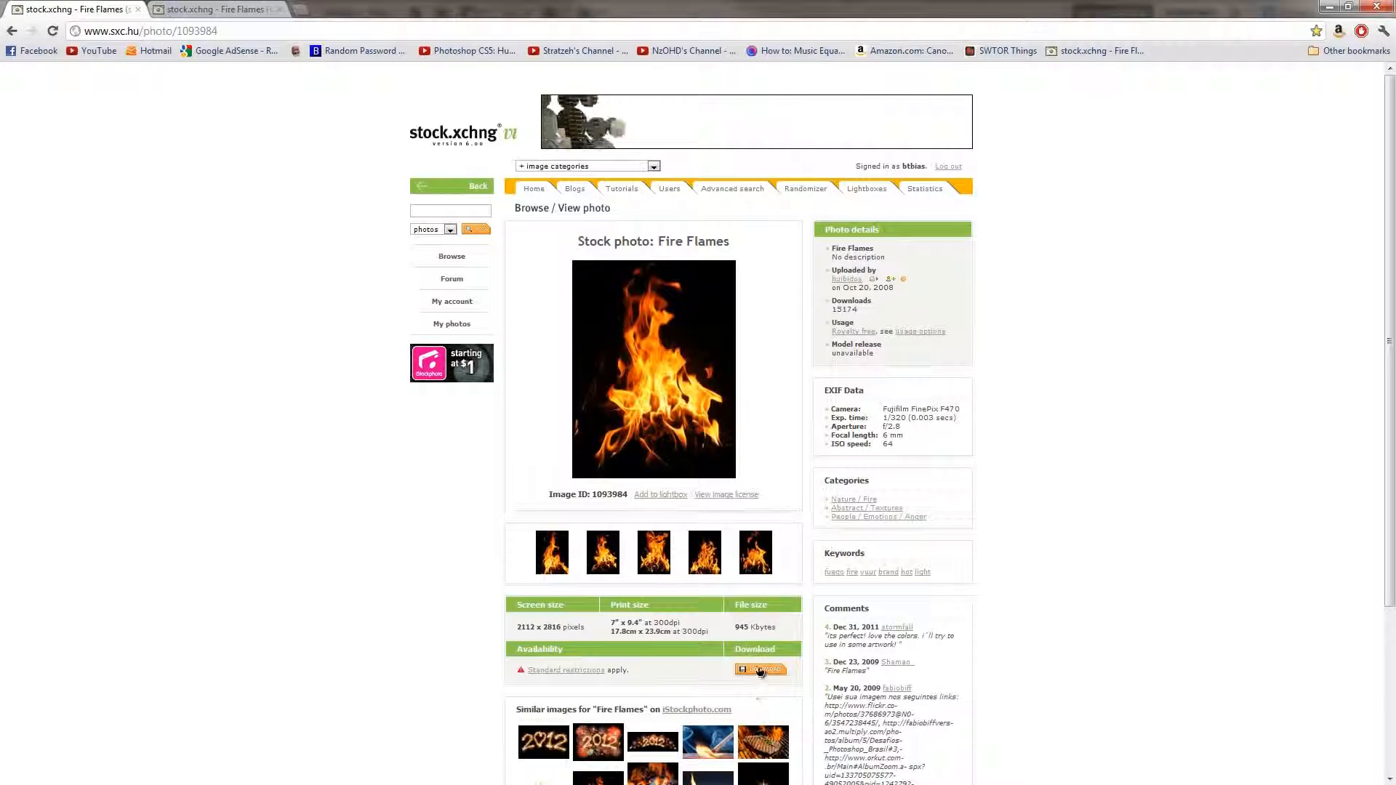
click(760, 670)
right_click(696, 337)
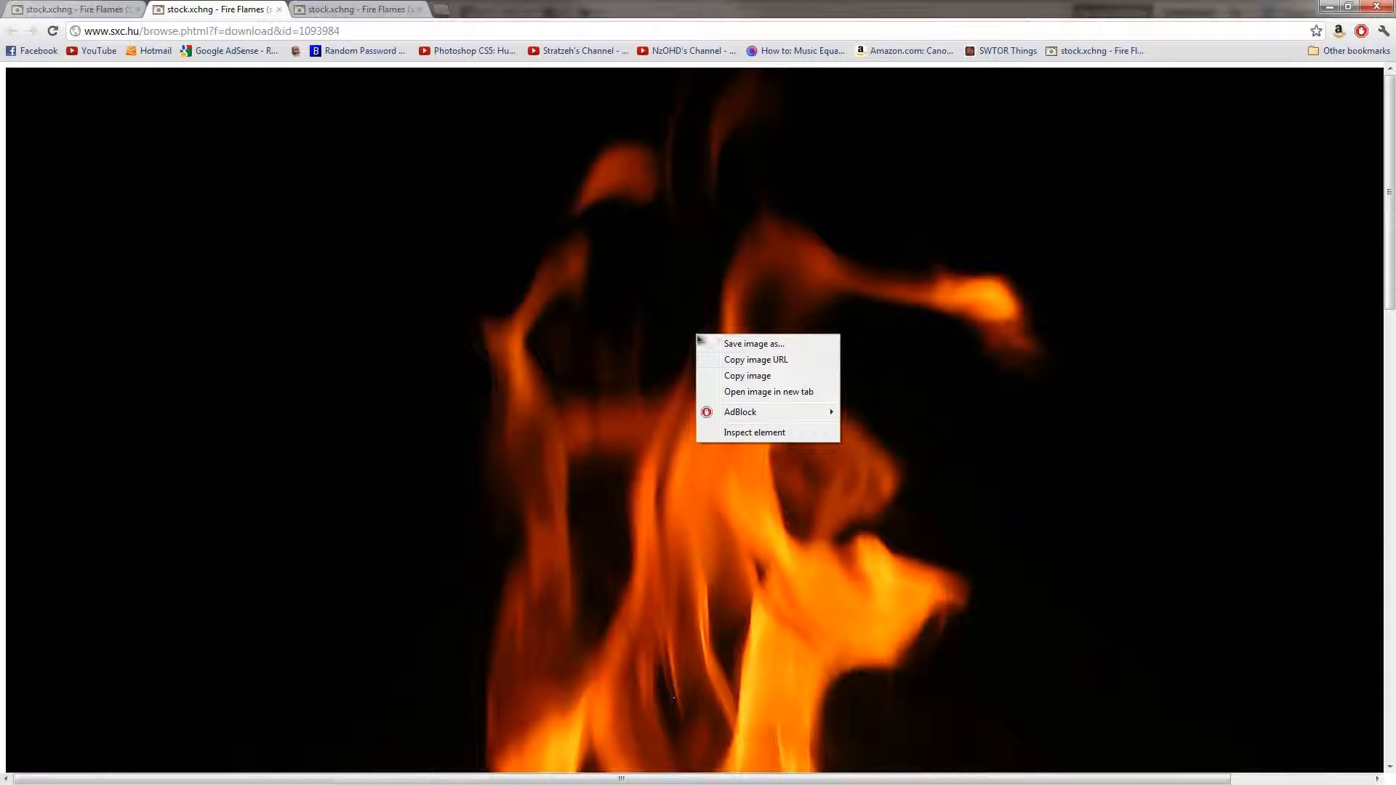
click(783, 378)
Step: Return to Photoshop, paste the copied flame image into the Flames group and rename its layer Fire 2
key(alt+Tab)
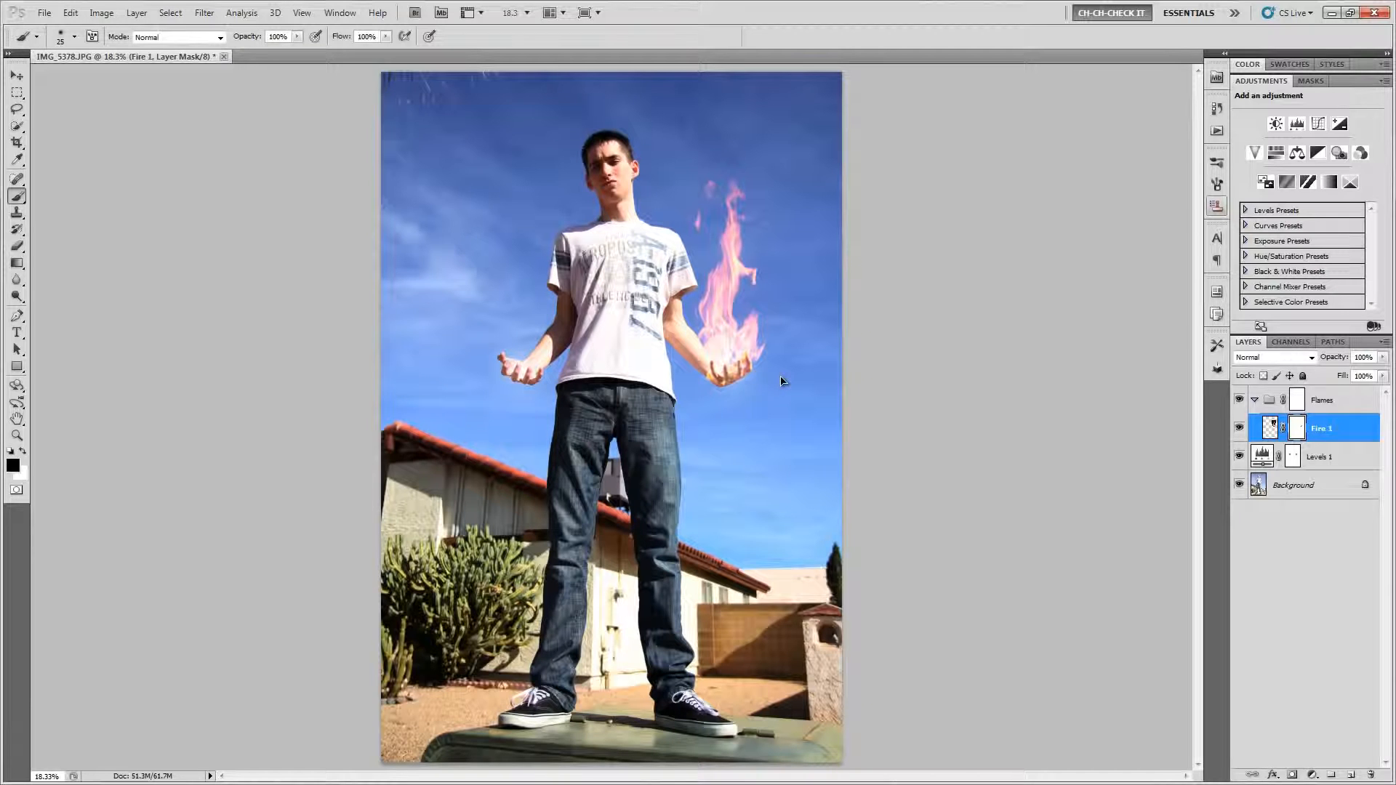
key(ctrl+v)
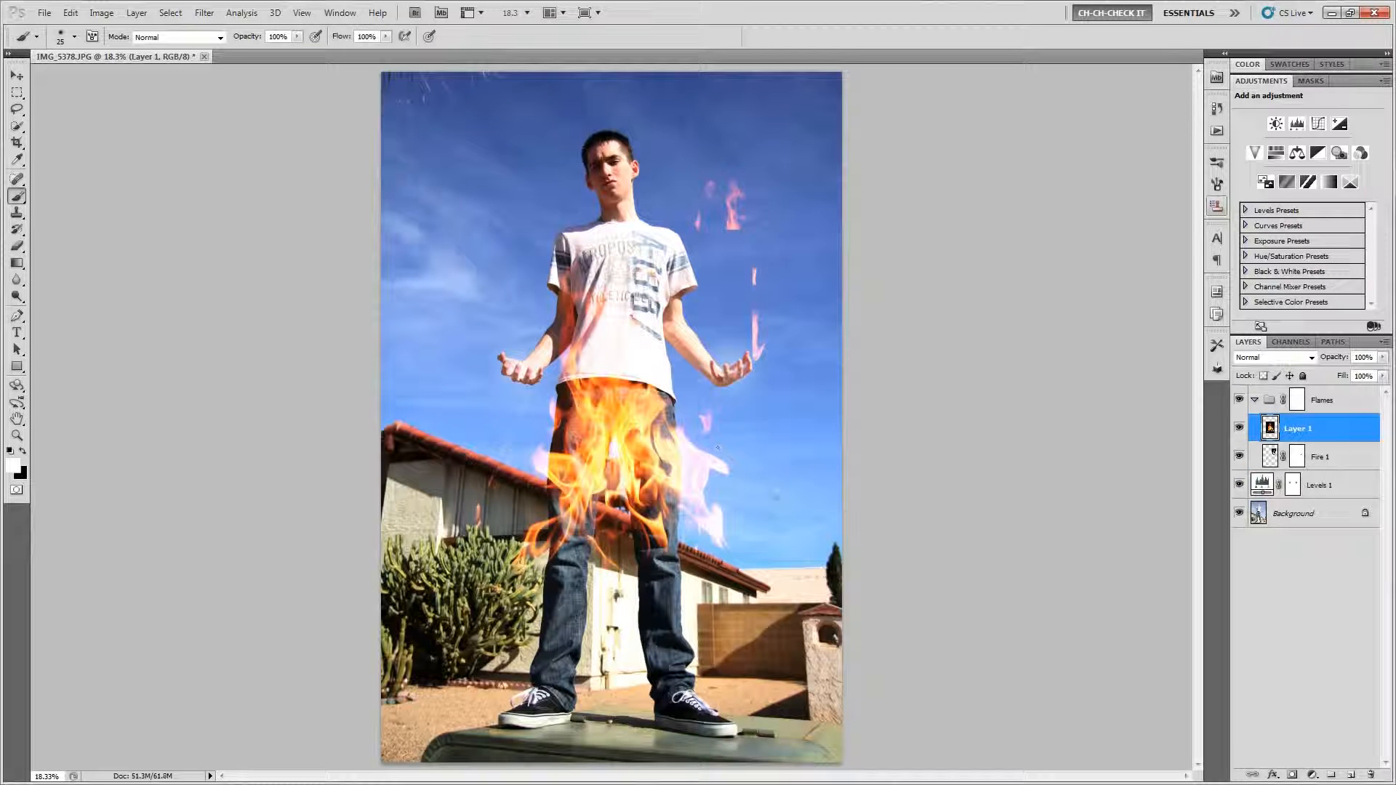
click(1301, 426)
text(Fire 2)
key(Return)
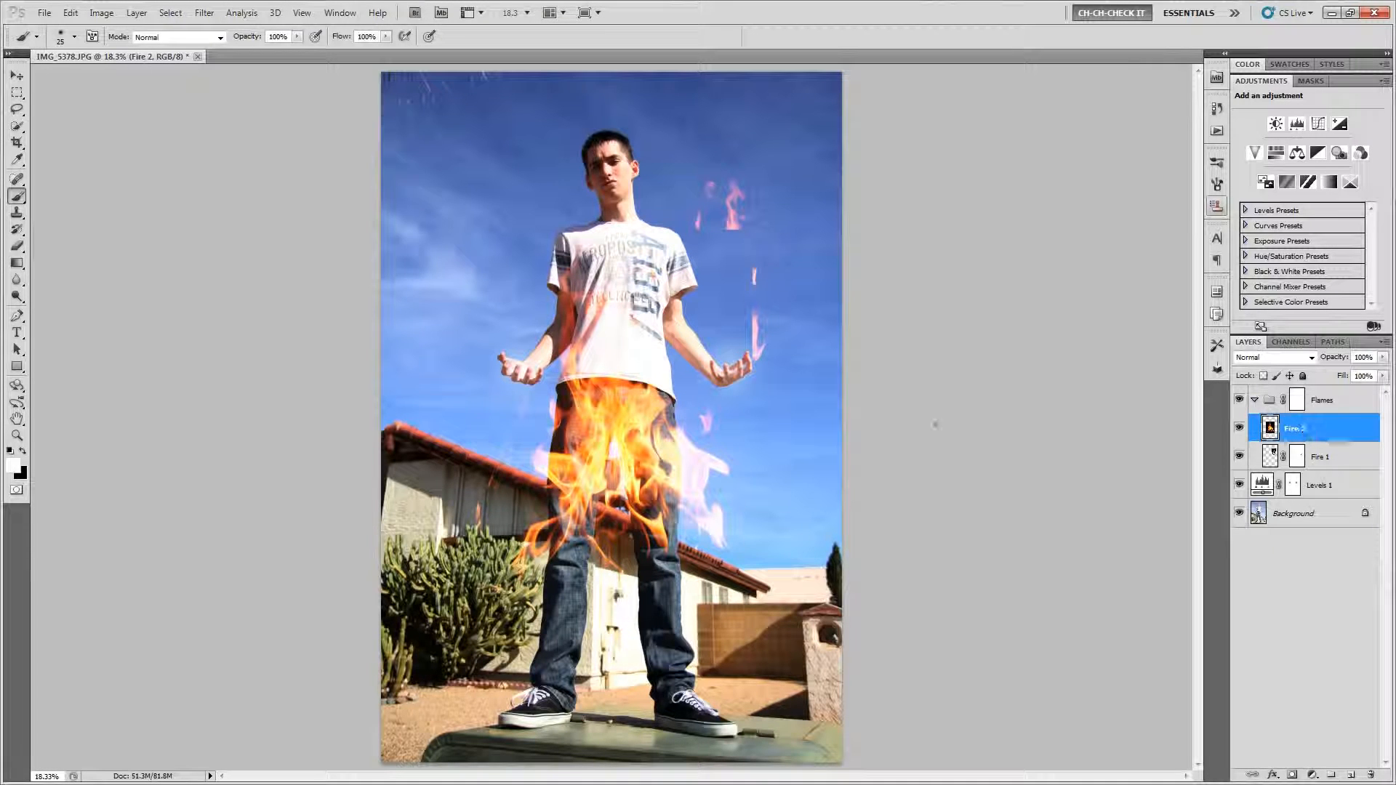
Step: Move Fire 2 over the man's other, still bare hand and scale it to 43.18% width and 60.03% height
key(ctrl+t)
drag(640, 502, 536, 363)
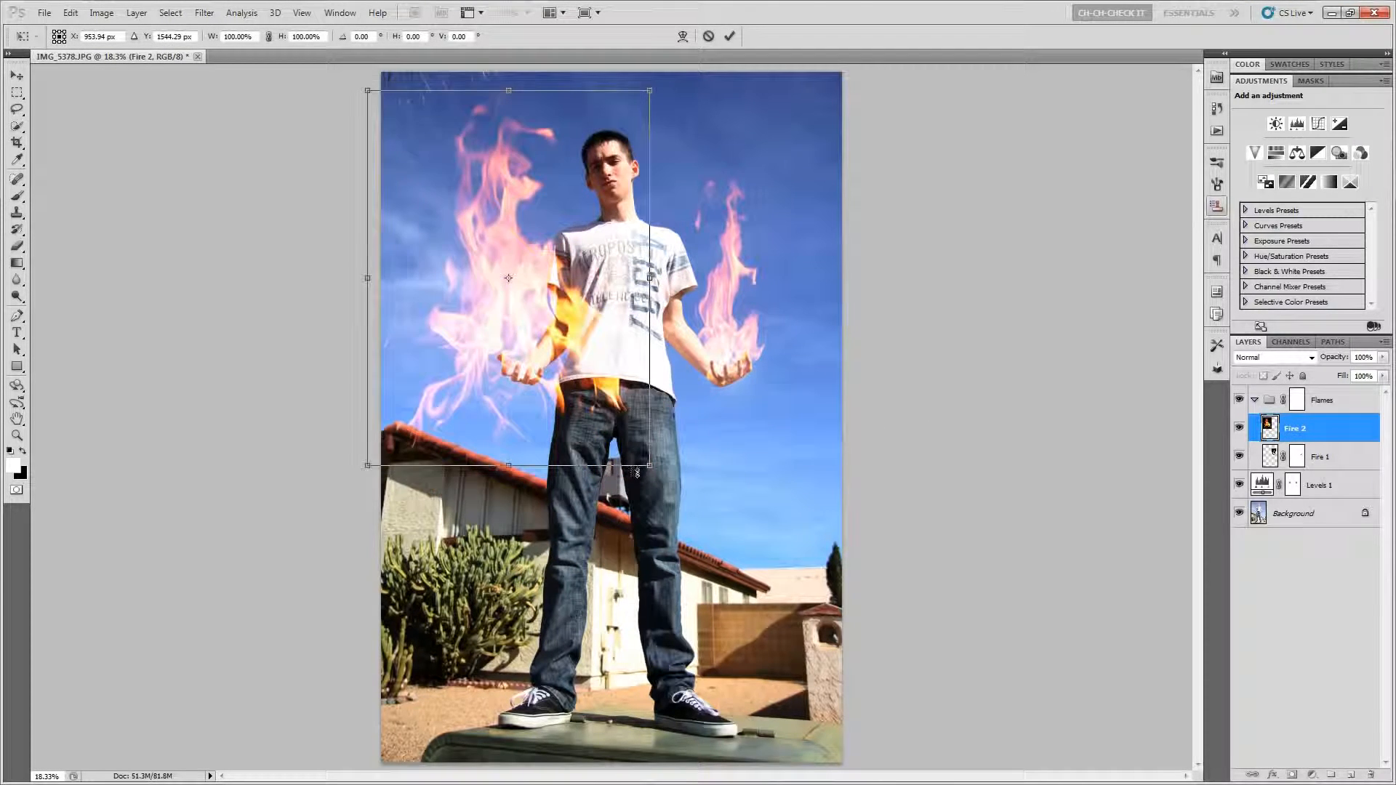
drag(645, 466, 589, 383)
scroll(535, 337, up, 4)
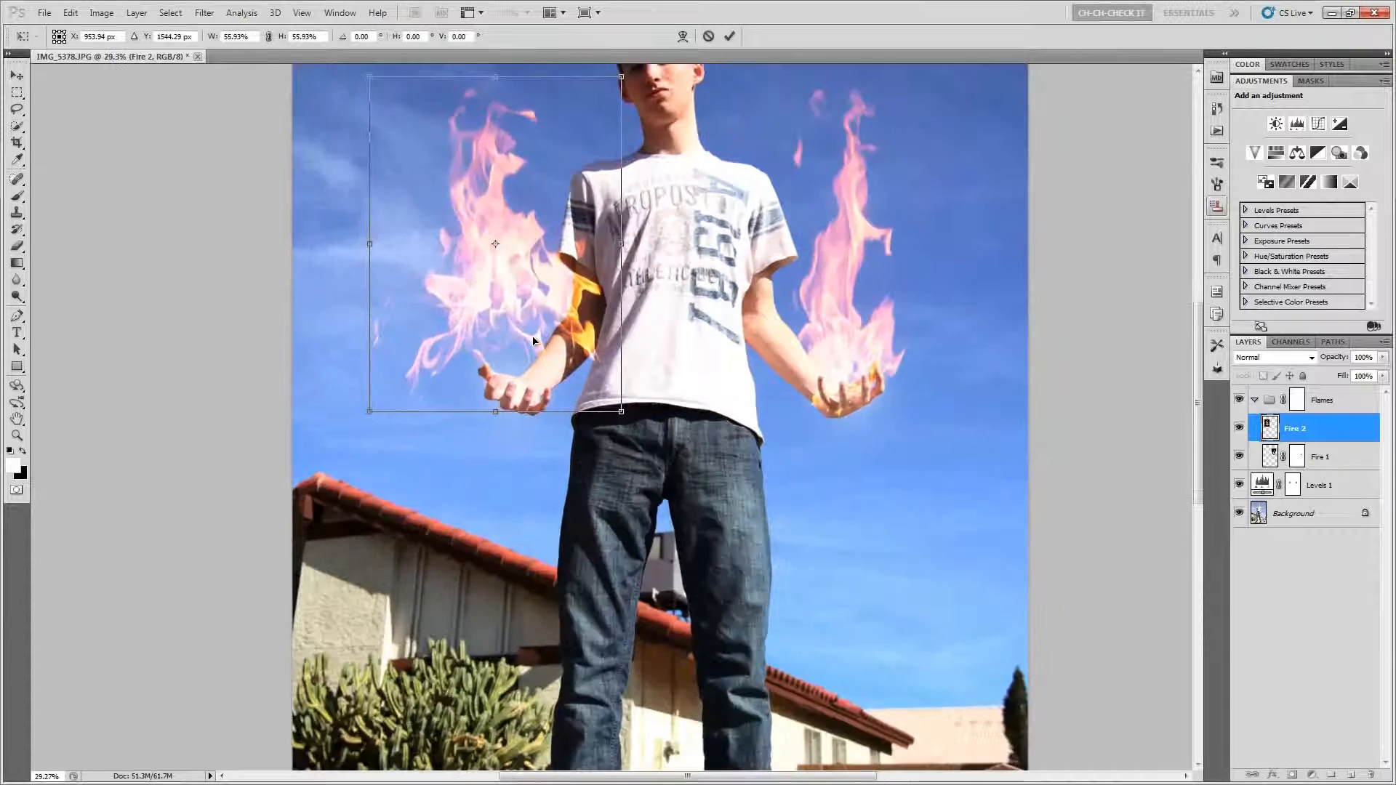
drag(535, 336, 614, 443)
drag(557, 568, 554, 625)
drag(358, 344, 436, 344)
scroll(699, 387, down, 3)
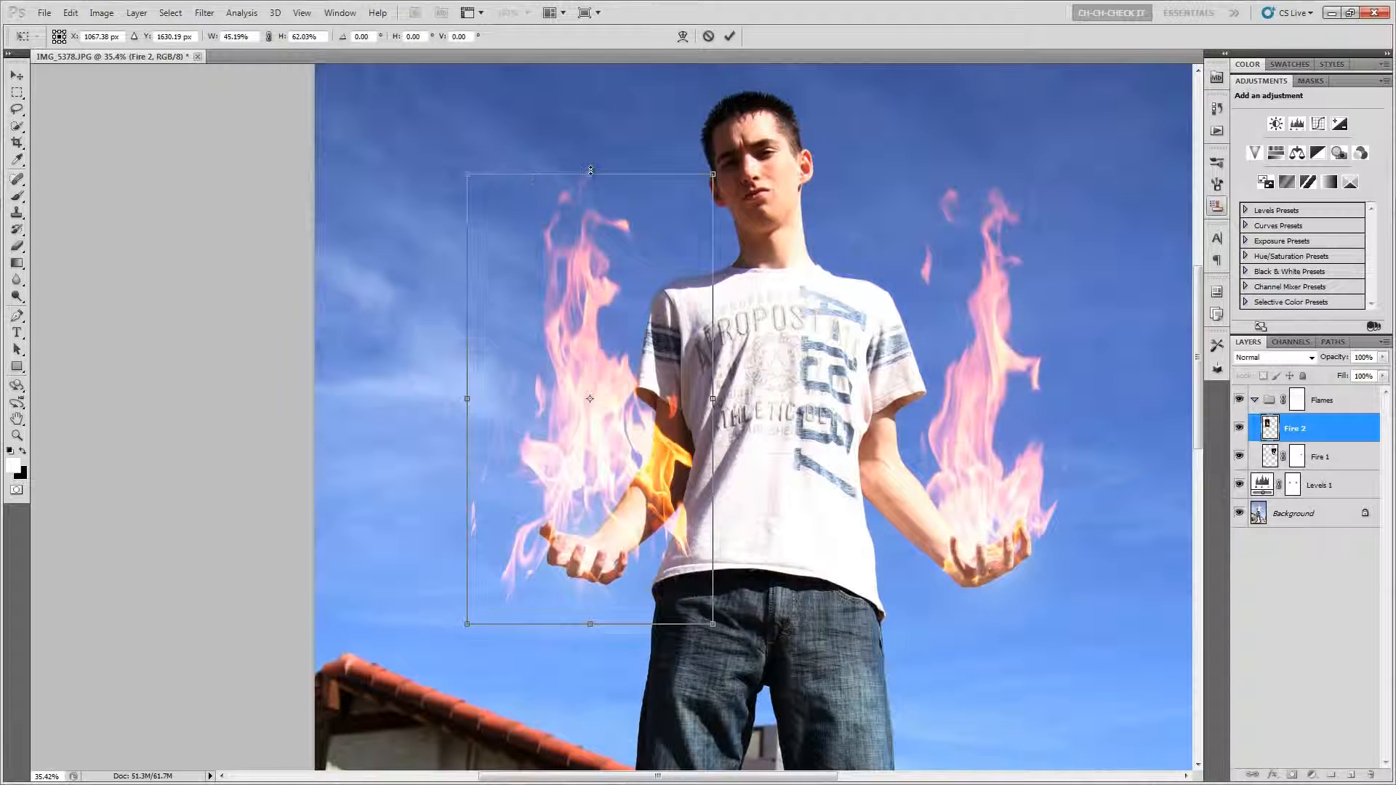
drag(591, 170, 591, 183)
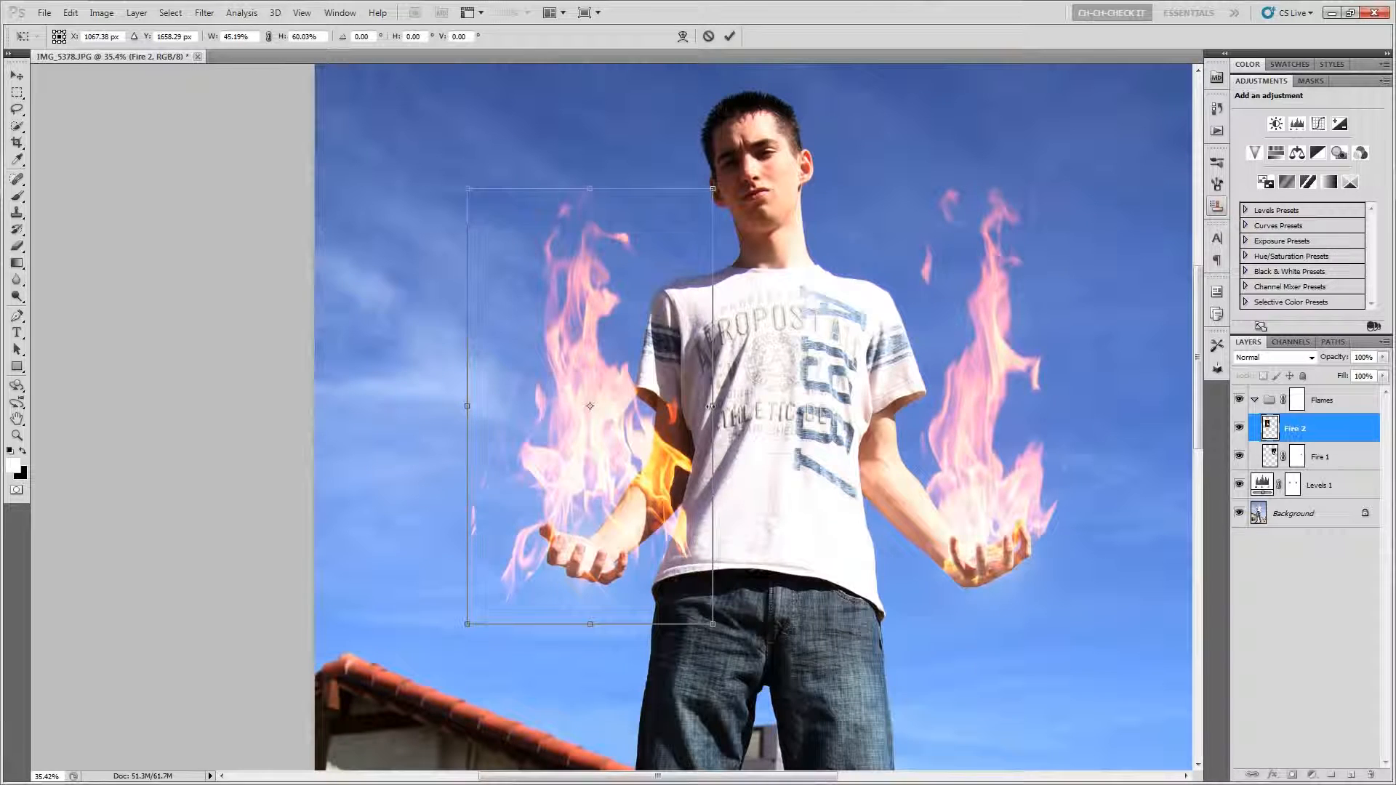
drag(710, 405, 700, 406)
Step: Warp the Fire 2 image so the base of the flame narrows and curves into the cupped palm
right_click(623, 497)
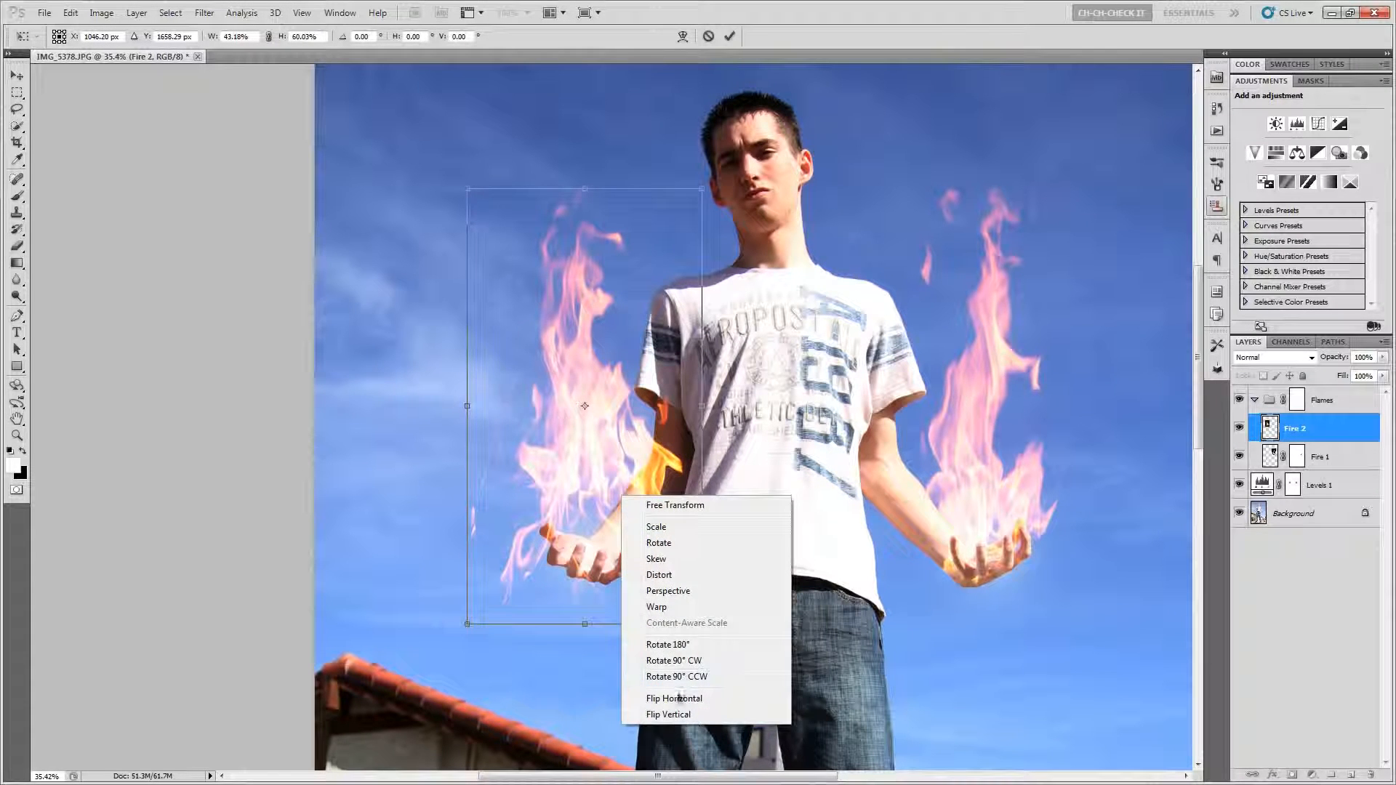
click(682, 609)
drag(586, 439, 595, 479)
drag(502, 600, 542, 599)
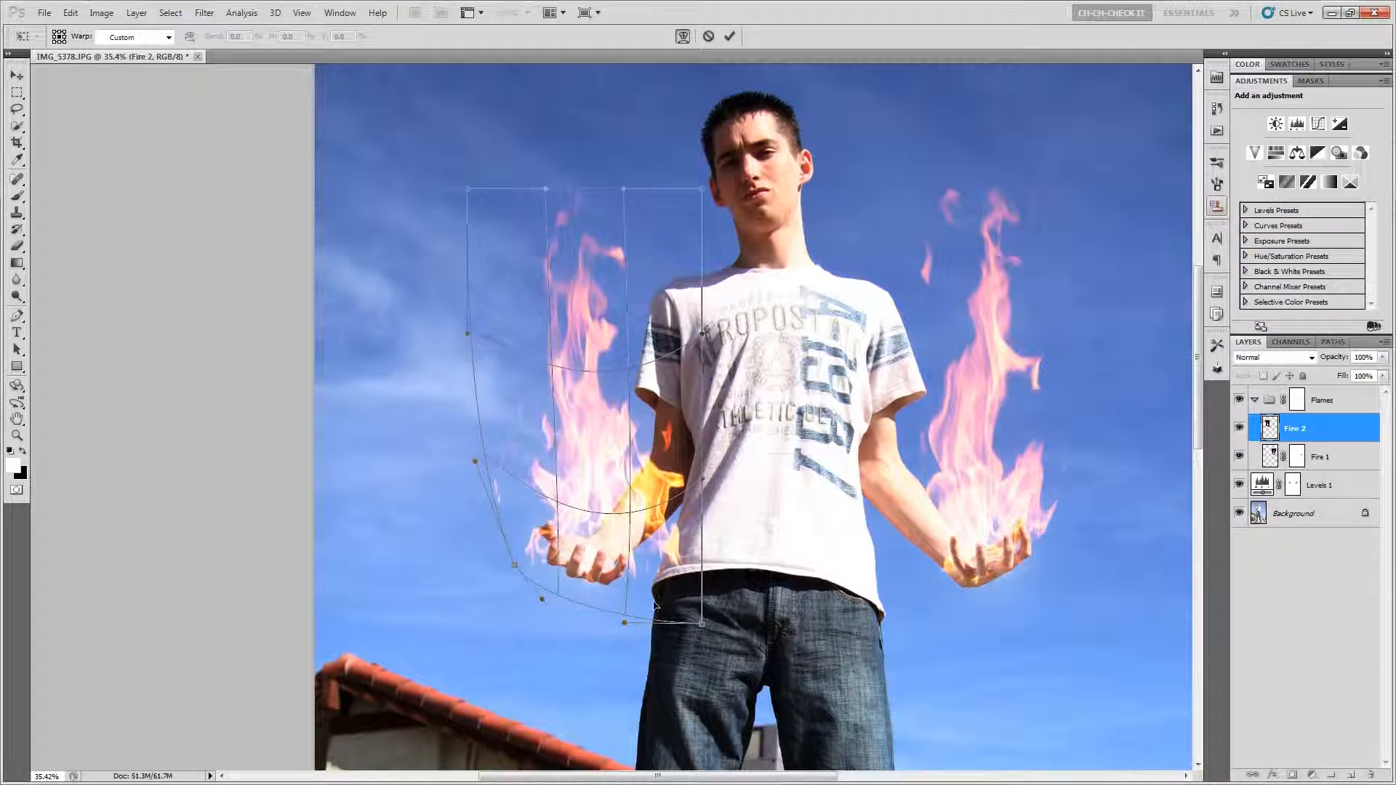
drag(655, 605, 642, 554)
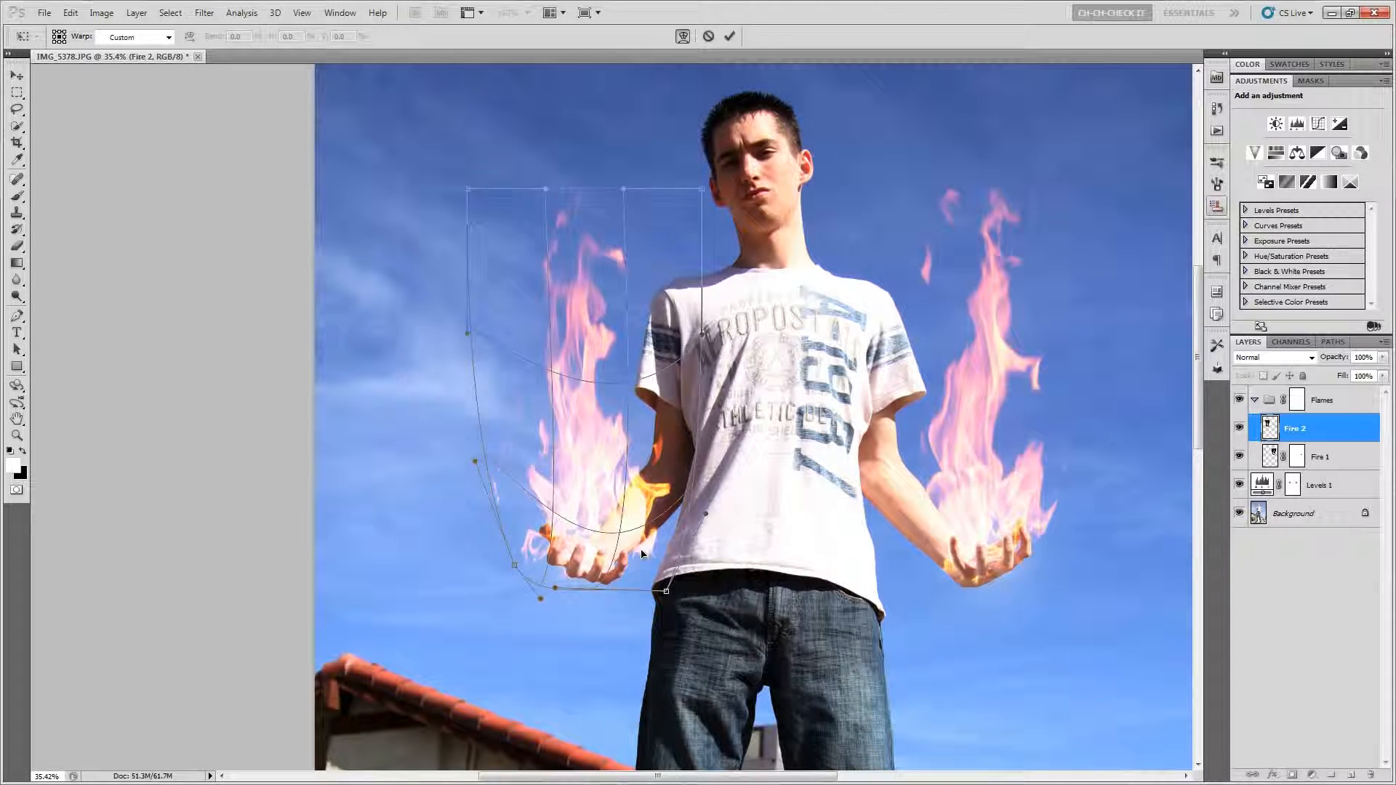
drag(529, 529, 605, 507)
drag(667, 592, 654, 588)
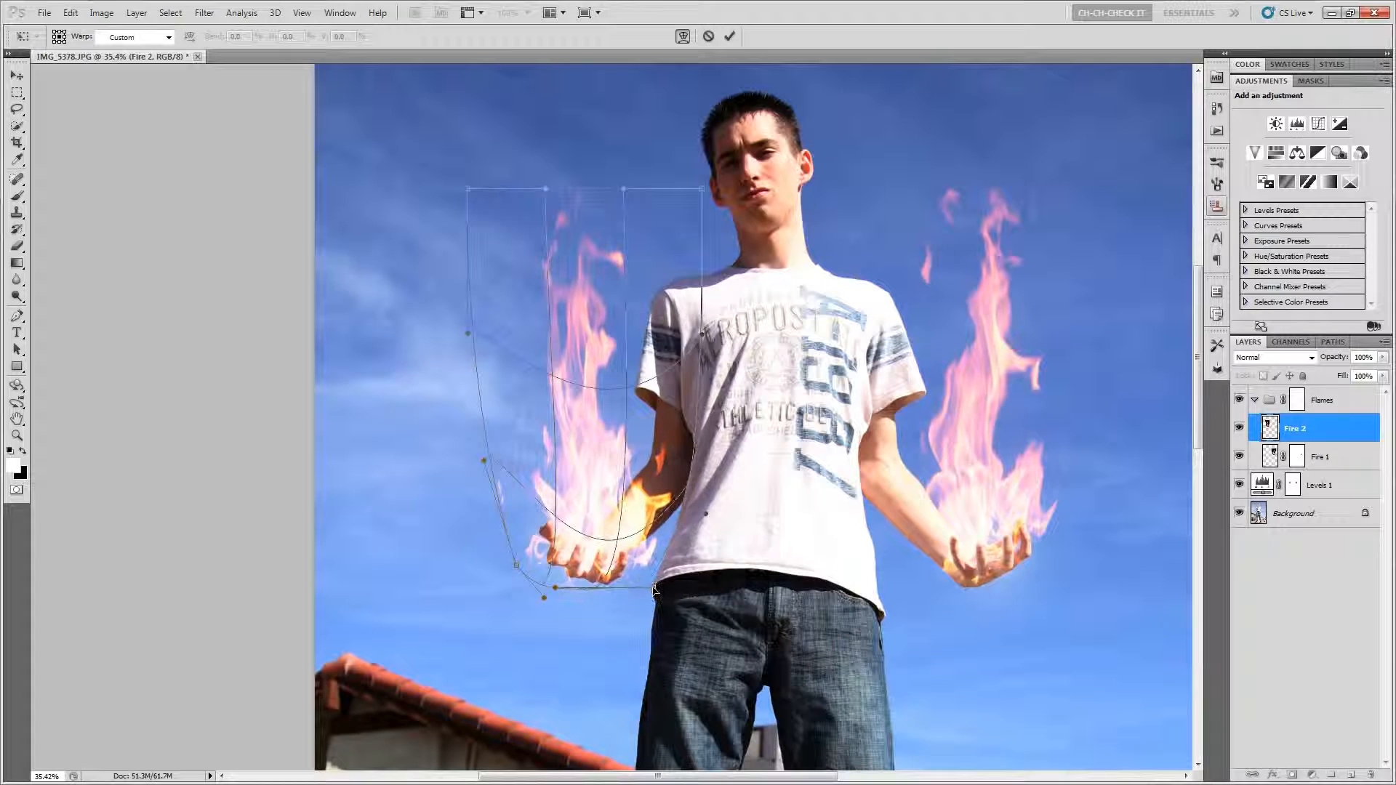
Step: Fine-tune the Fire 2 warp so the flame base fits the fingers and palm, and commit the transform
scroll(525, 545, up, 4)
scroll(551, 568, down, 5)
scroll(552, 565, up, 10)
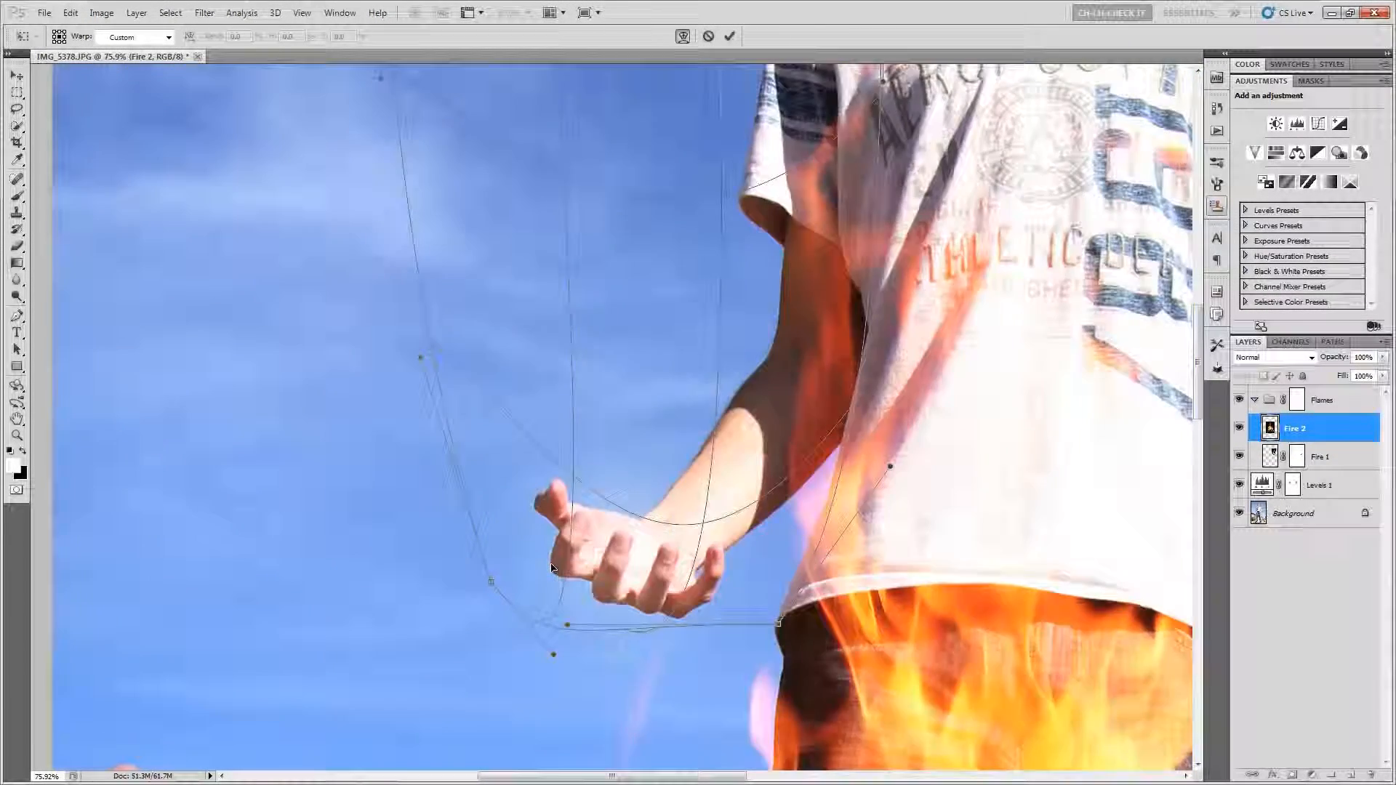
drag(669, 605, 635, 555)
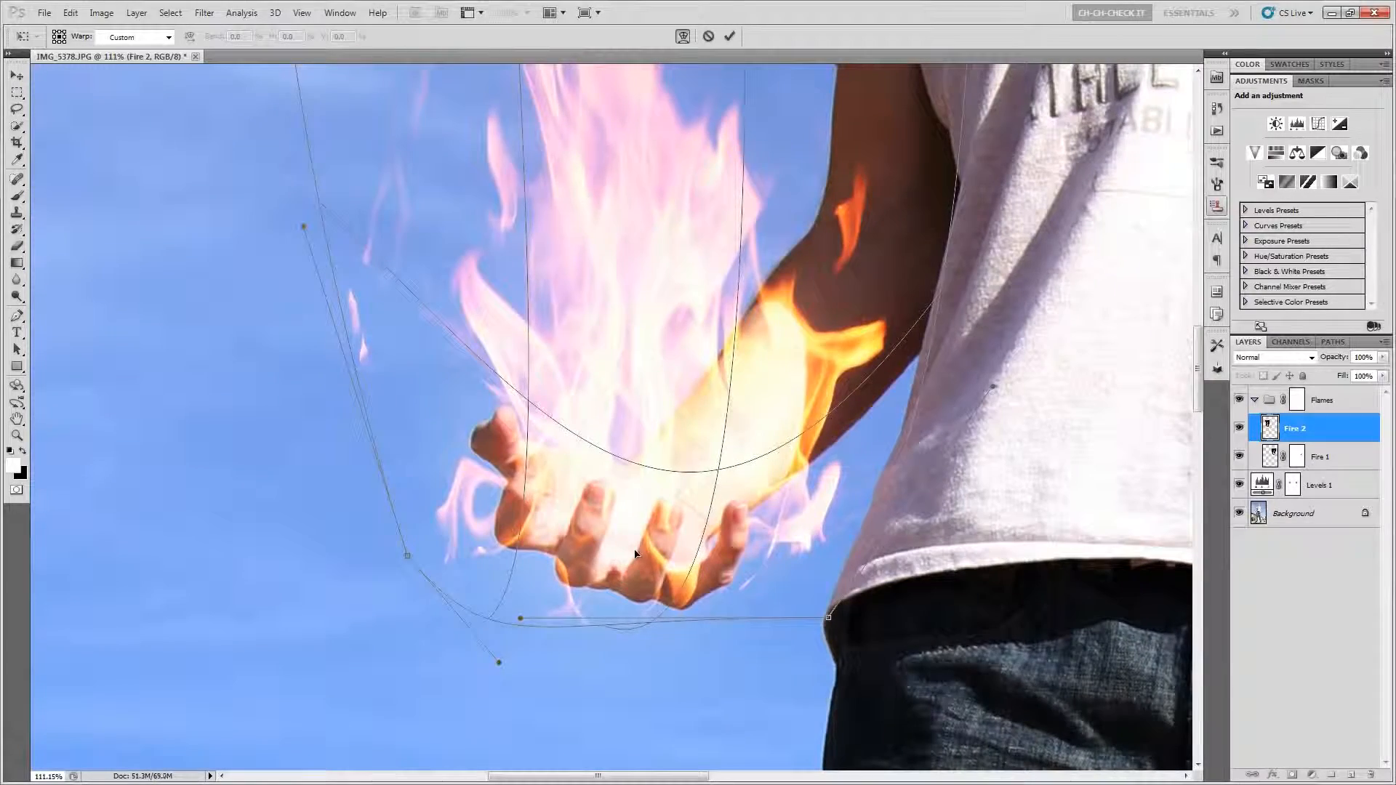
scroll(621, 600, up, 3)
drag(438, 612, 431, 603)
scroll(714, 536, down, 3)
drag(713, 536, 593, 561)
drag(720, 667, 723, 673)
key(Return)
click(1297, 400)
key(b)
scroll(651, 427, up, 9)
mouse_move(614, 446)
mouse_down()
mouse_move(570, 536)
mouse_move(575, 615)
mouse_move(617, 473)
mouse_up()
drag(780, 457, 742, 565)
mouse_move(468, 409)
mouse_down()
mouse_move(419, 582)
mouse_move(423, 440)
mouse_move(446, 399)
mouse_up()
mouse_move(312, 334)
mouse_down()
mouse_move(277, 433)
mouse_move(223, 502)
mouse_move(314, 332)
mouse_up()
drag(285, 393, 355, 441)
scroll(324, 393, down, 8)
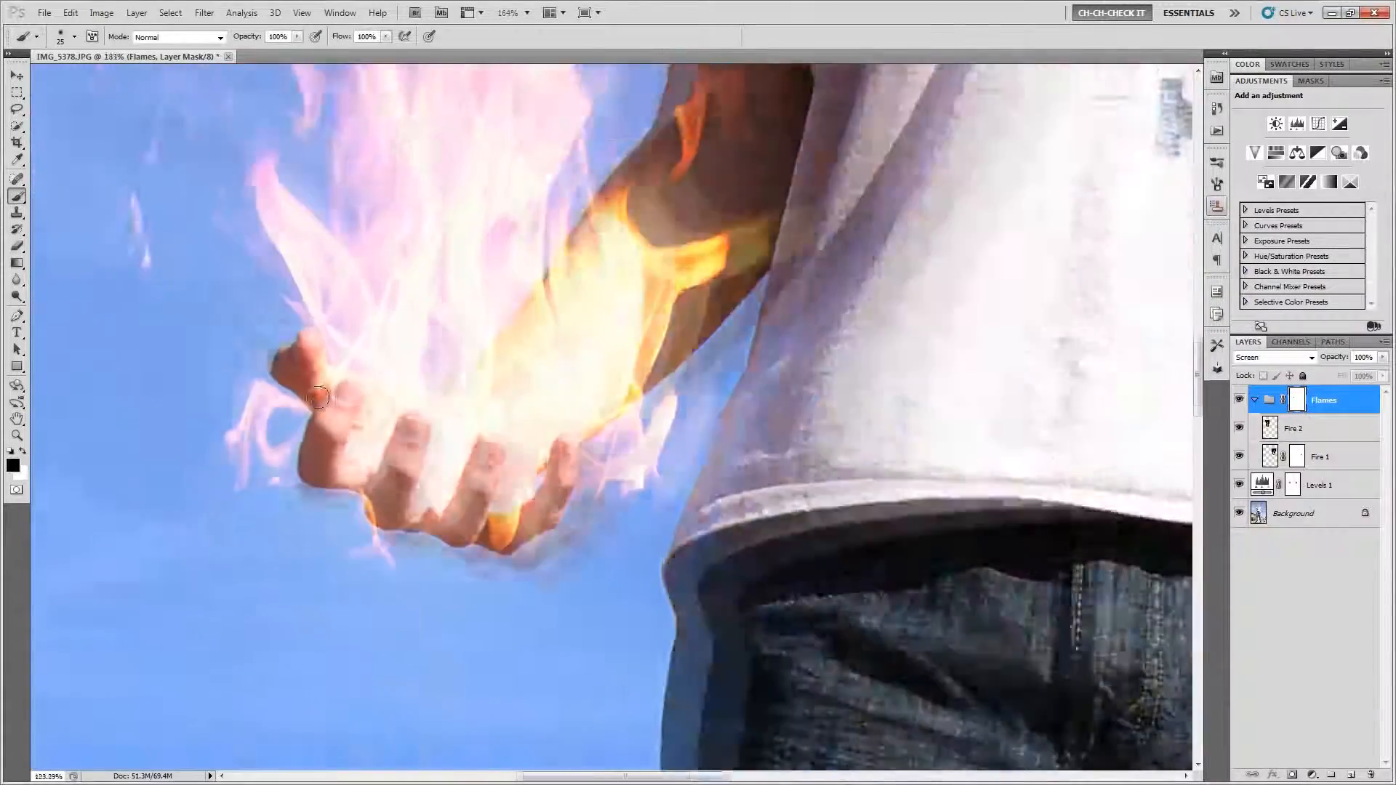
scroll(324, 393, up, 3)
Step: Add a layer mask to Fire 2 and paint black over the flame fragments below and outside the fingers
click(1309, 429)
click(1293, 775)
scroll(582, 571, down, 2)
drag(214, 251, 371, 362)
scroll(371, 362, up, 3)
scroll(370, 363, down, 6)
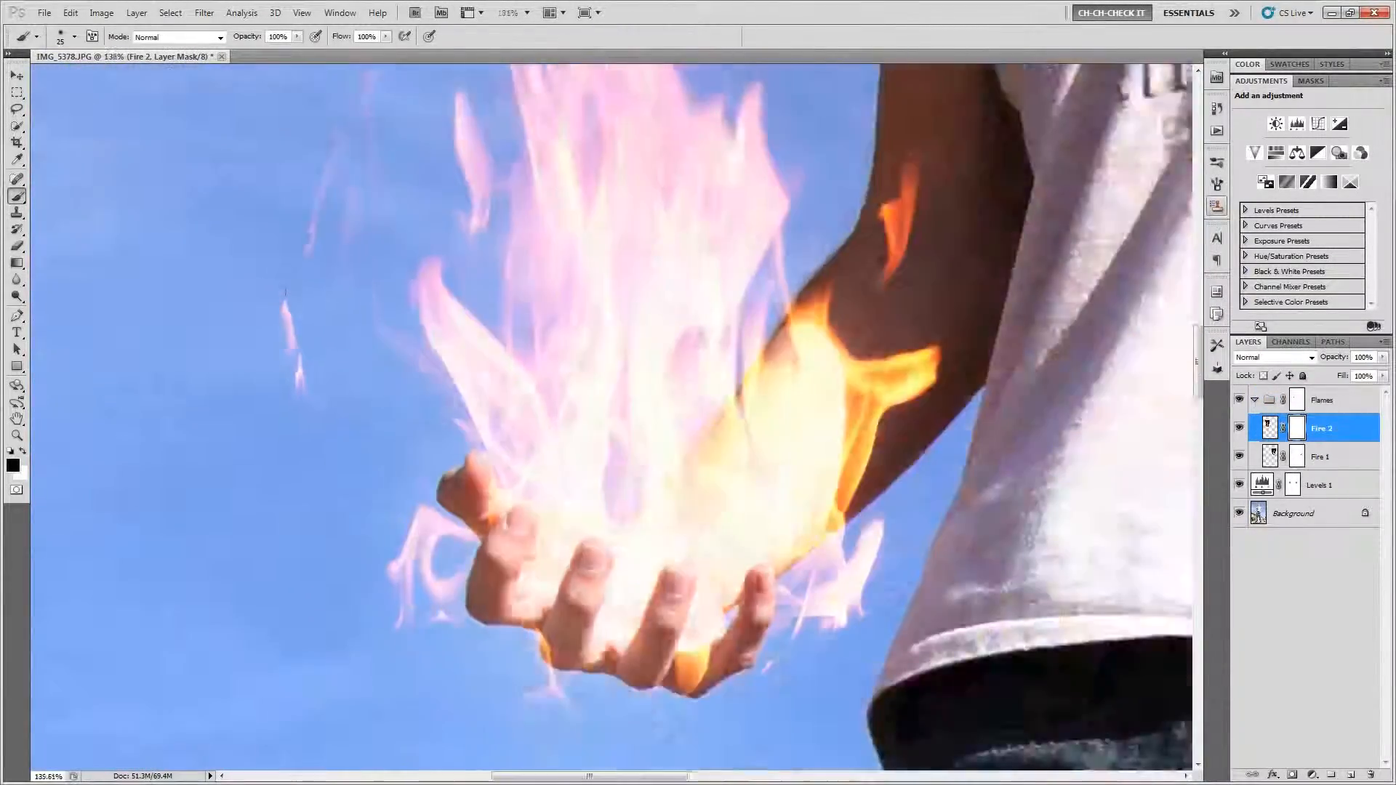
scroll(307, 413, up, 4)
mouse_move(343, 390)
mouse_down()
mouse_move(321, 452)
mouse_move(309, 425)
mouse_up()
scroll(327, 476, down, 5)
scroll(589, 535, up, 2)
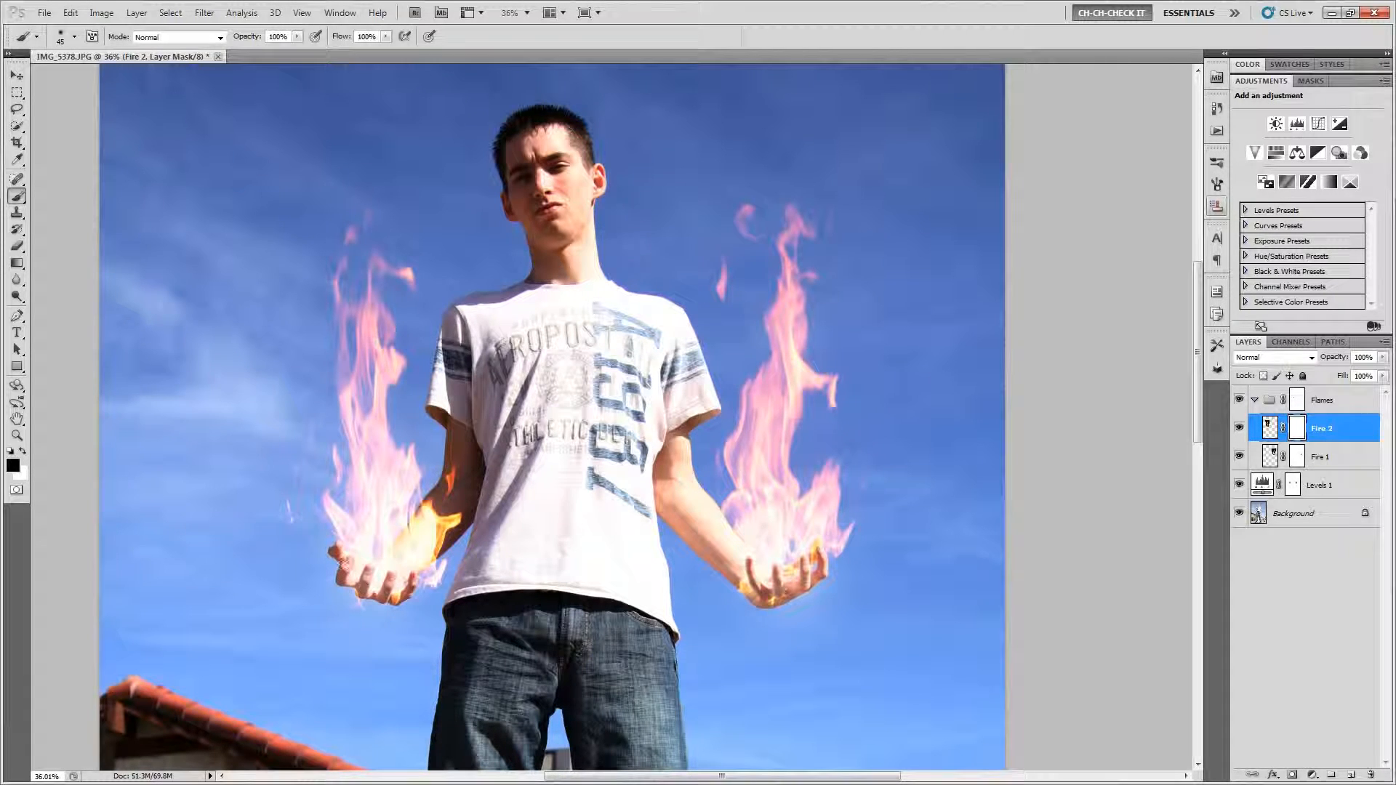
scroll(502, 574, down, 2)
scroll(546, 587, up, 1)
drag(568, 641, 640, 597)
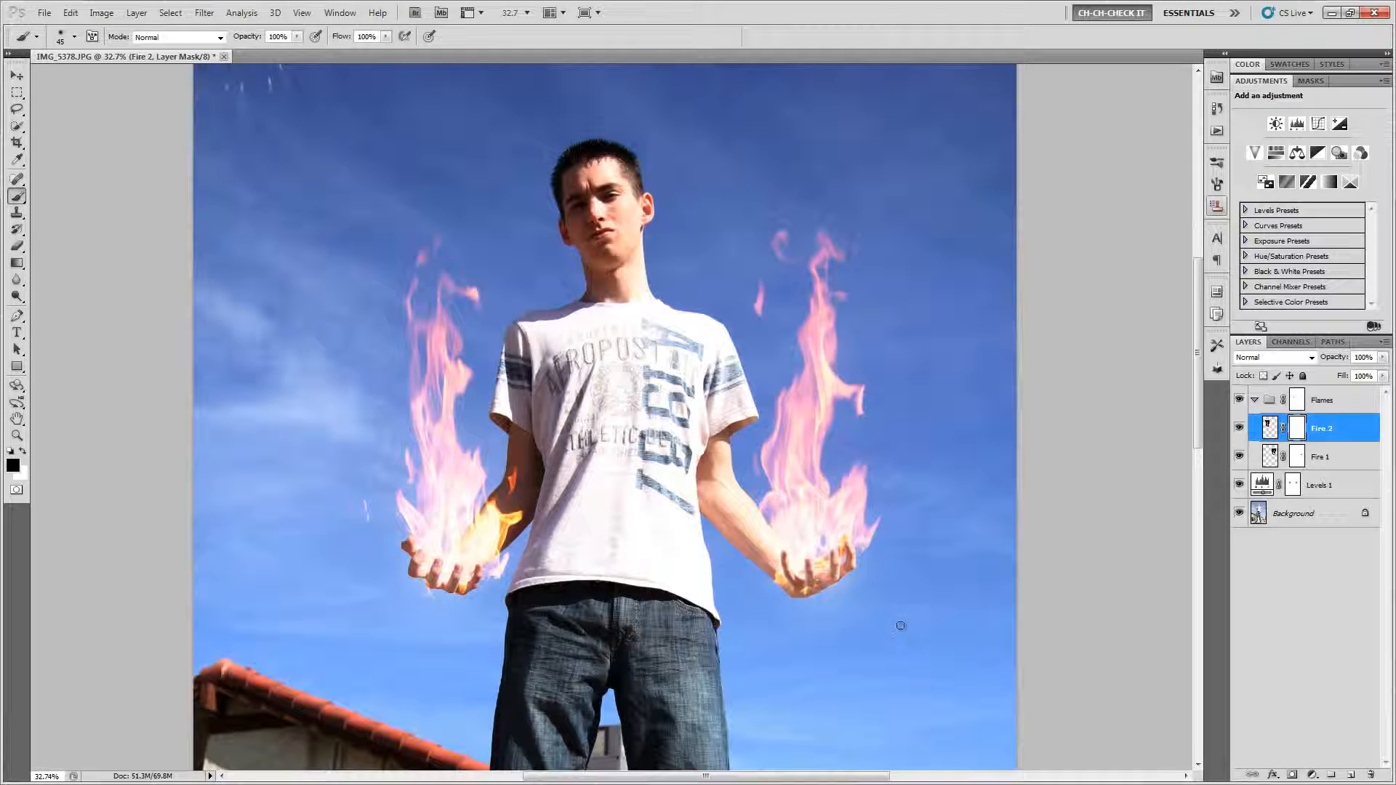
Step: Duplicate the Fire 1 layer, flip the copy horizontally and move it over the Fire 2 flame on the other hand
click(1335, 462)
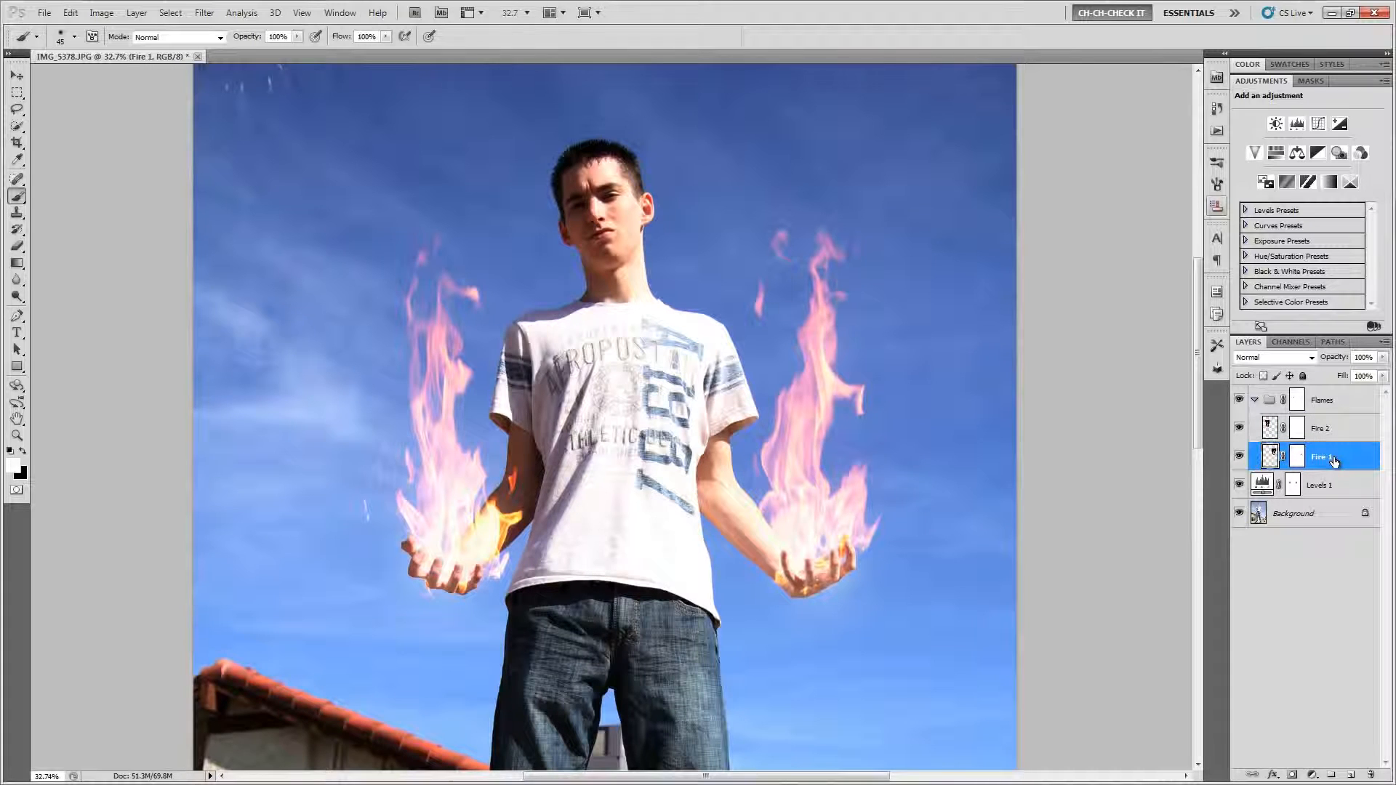
key(ctrl+j)
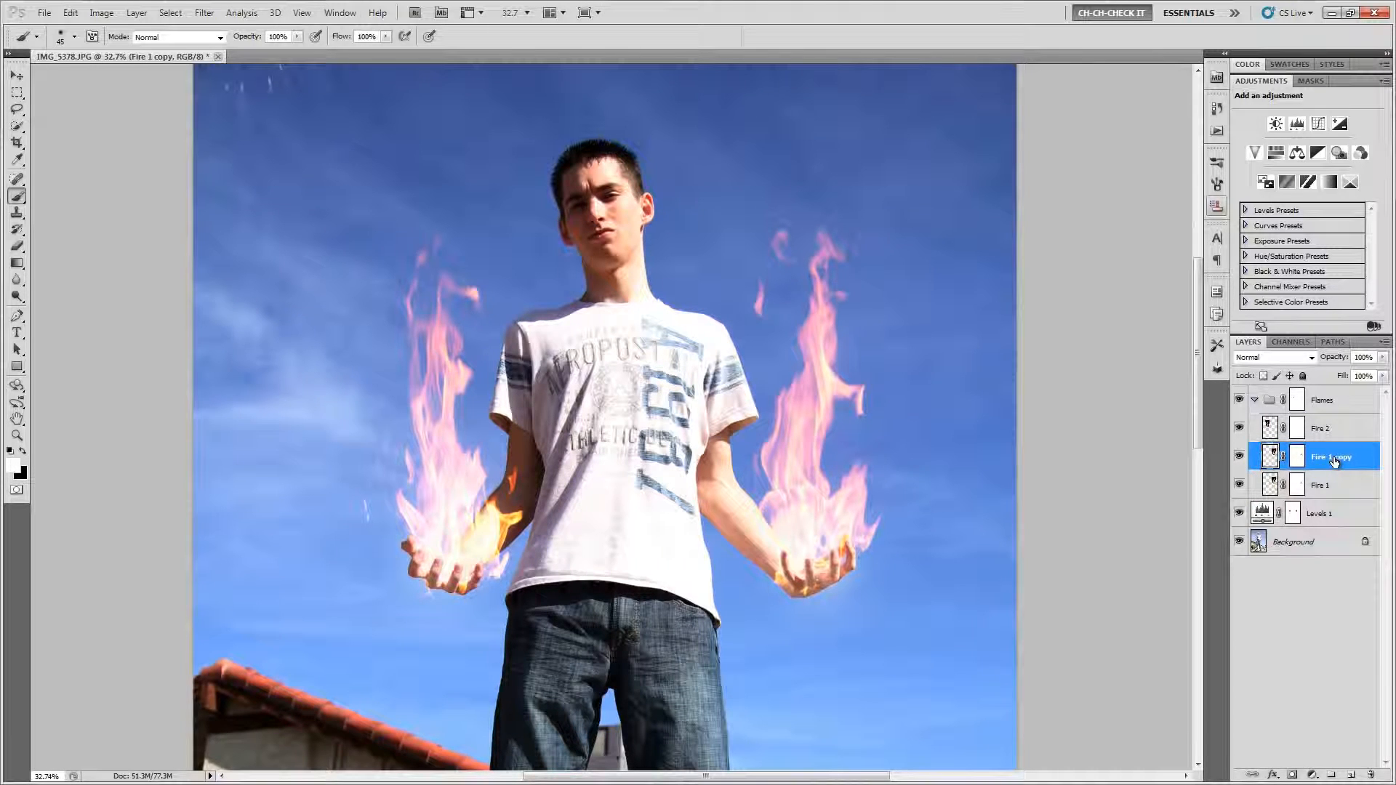
key(ctrl+t)
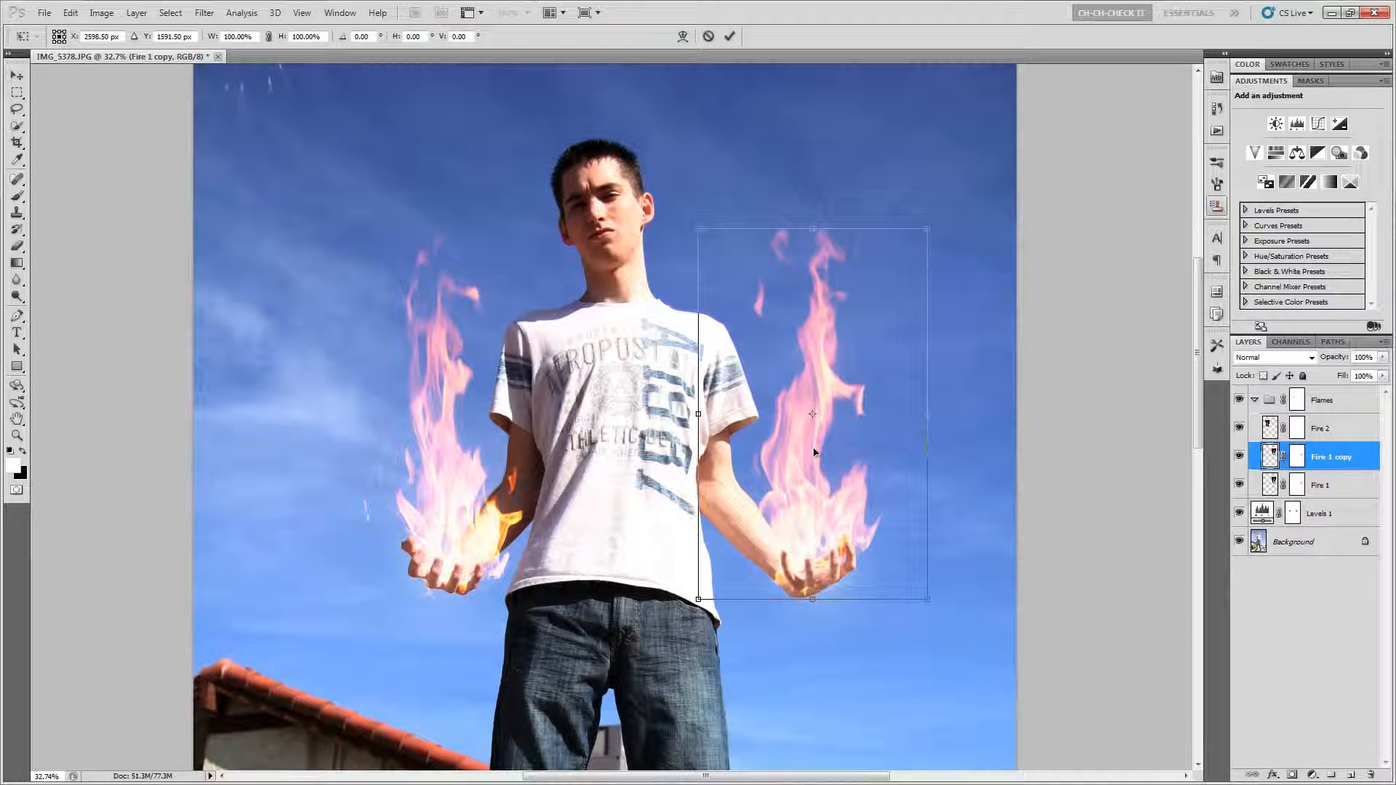
right_click(814, 461)
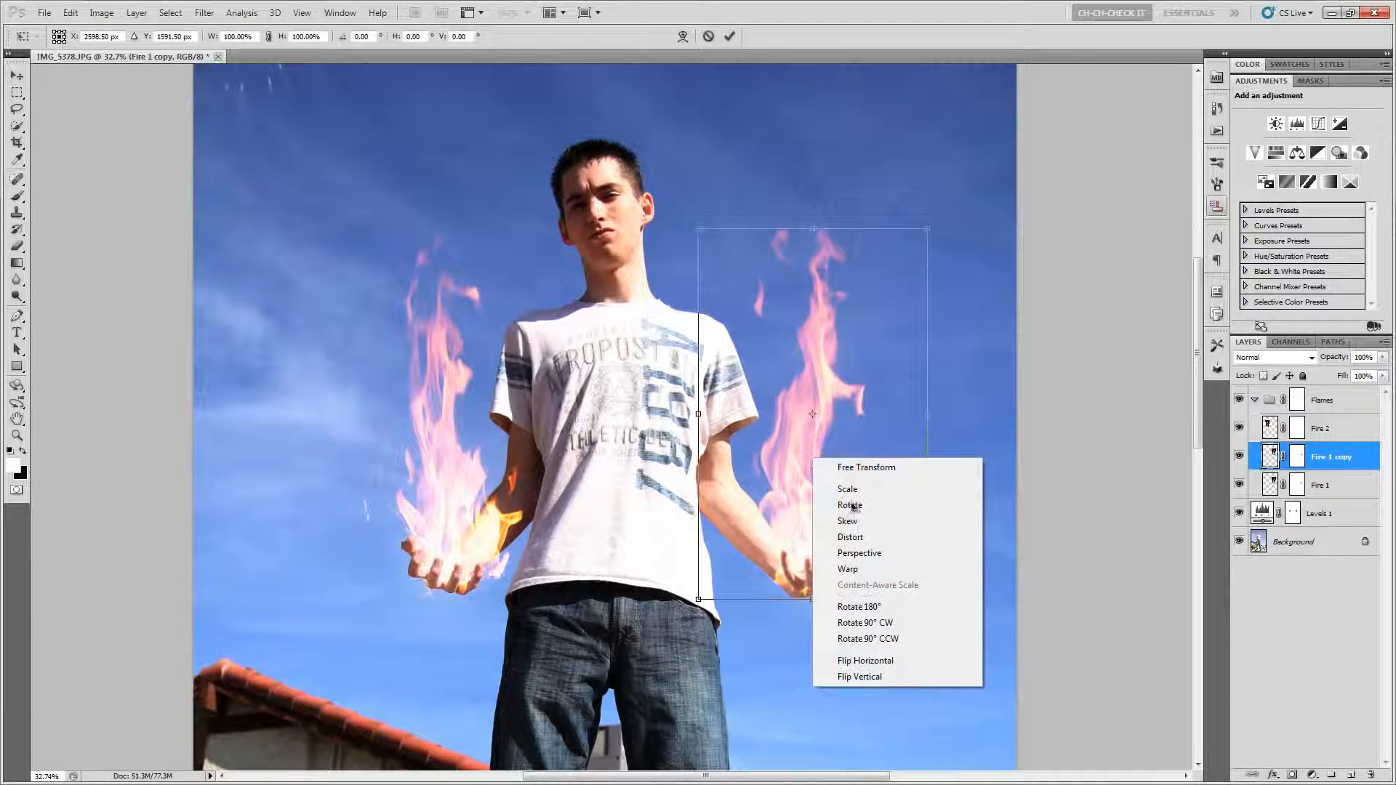
click(886, 663)
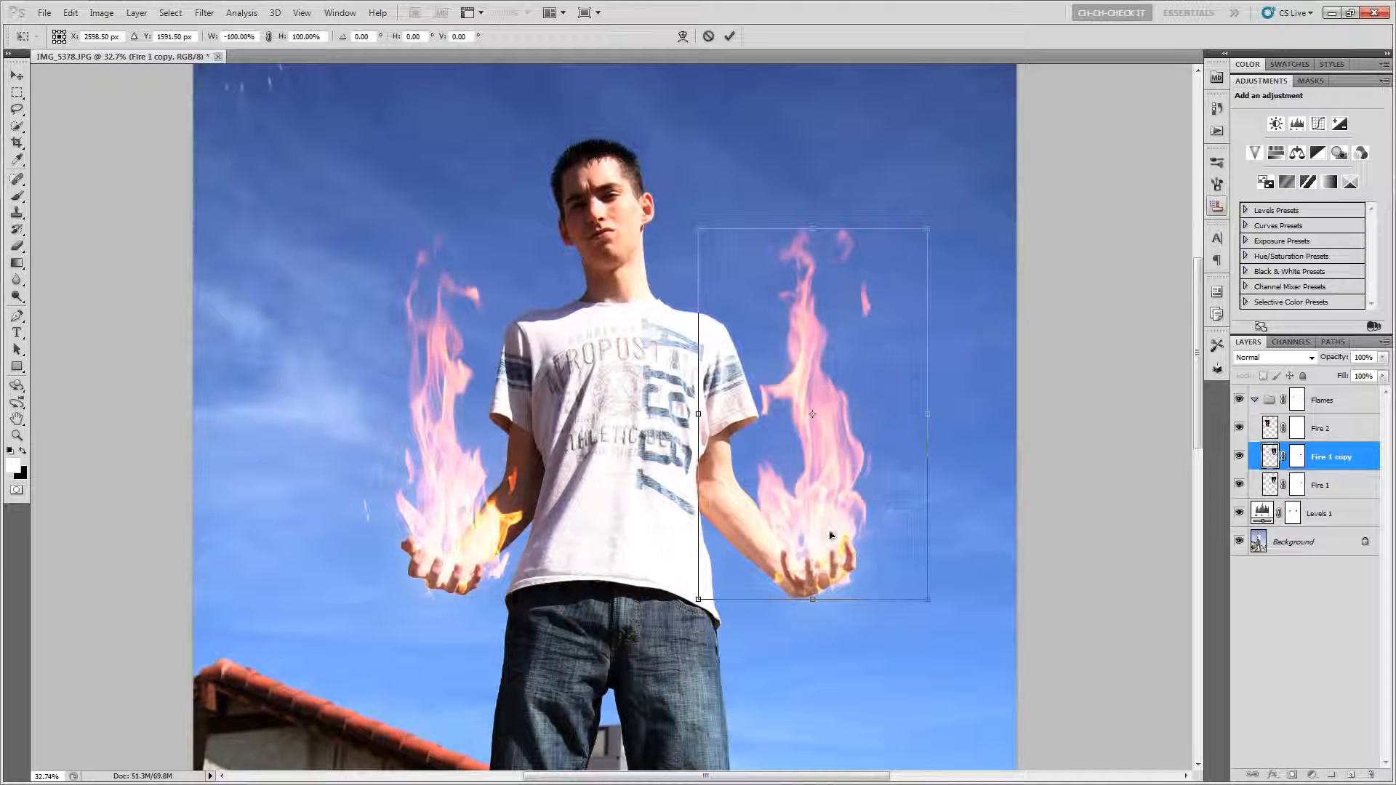
drag(881, 477, 525, 471)
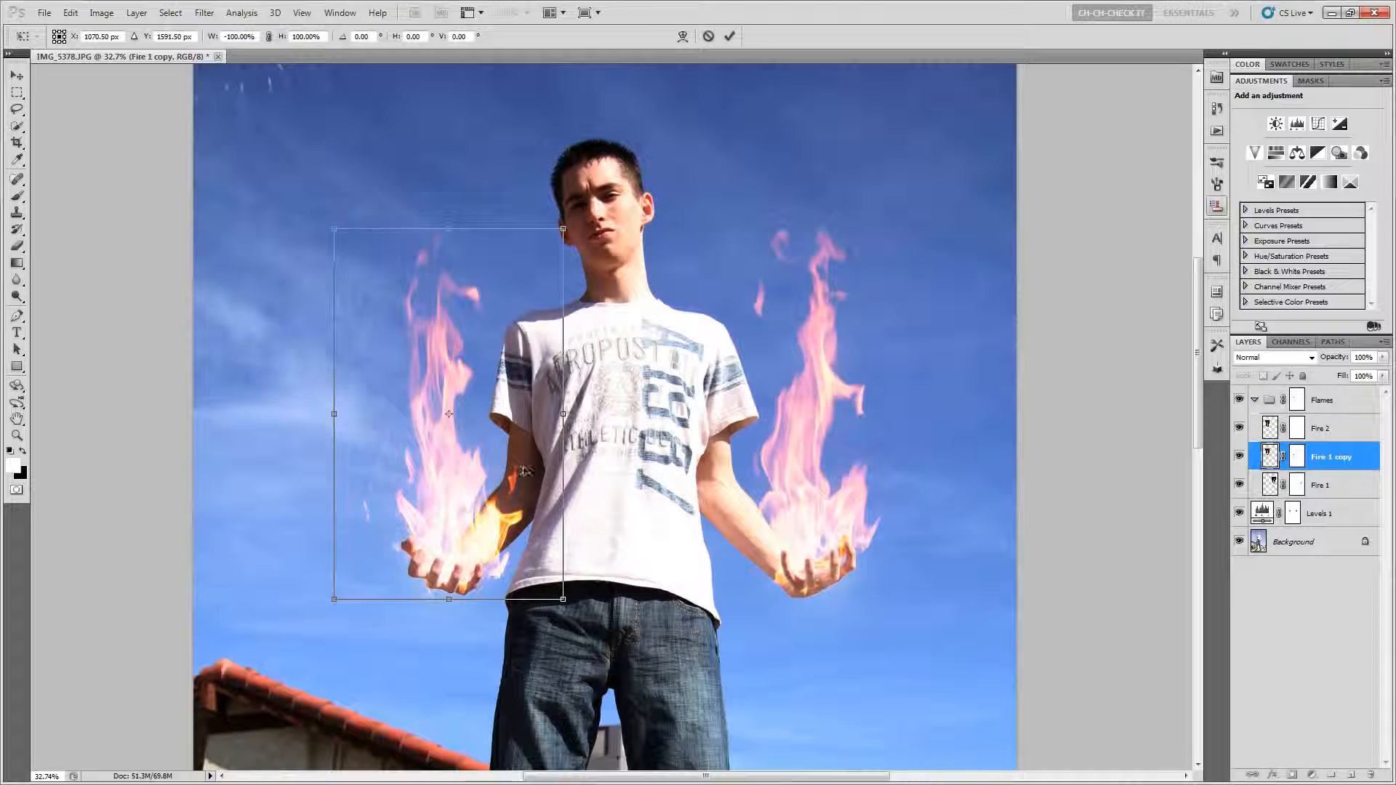
click(730, 36)
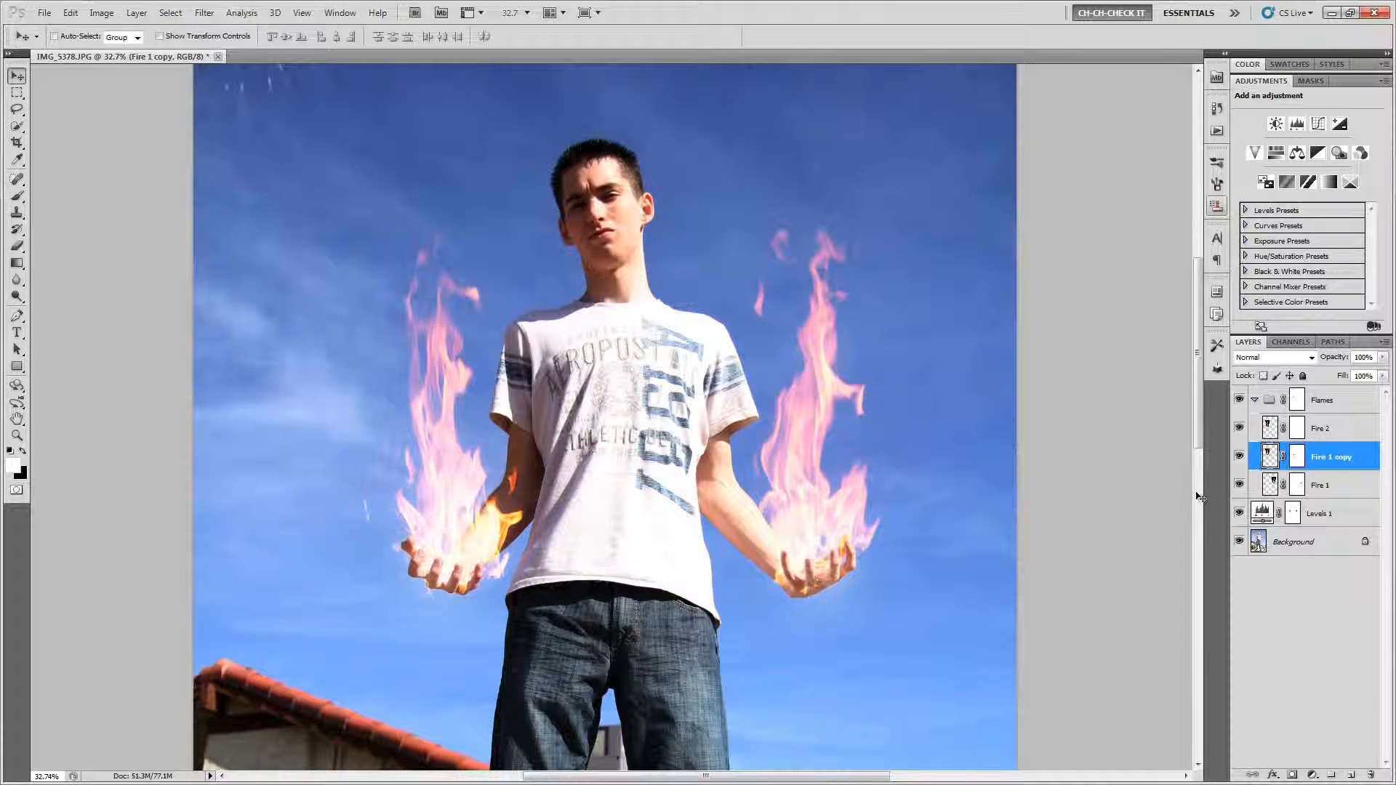
Step: Set the Flames group's blend mode to Pass Through
click(1341, 433)
click(1298, 401)
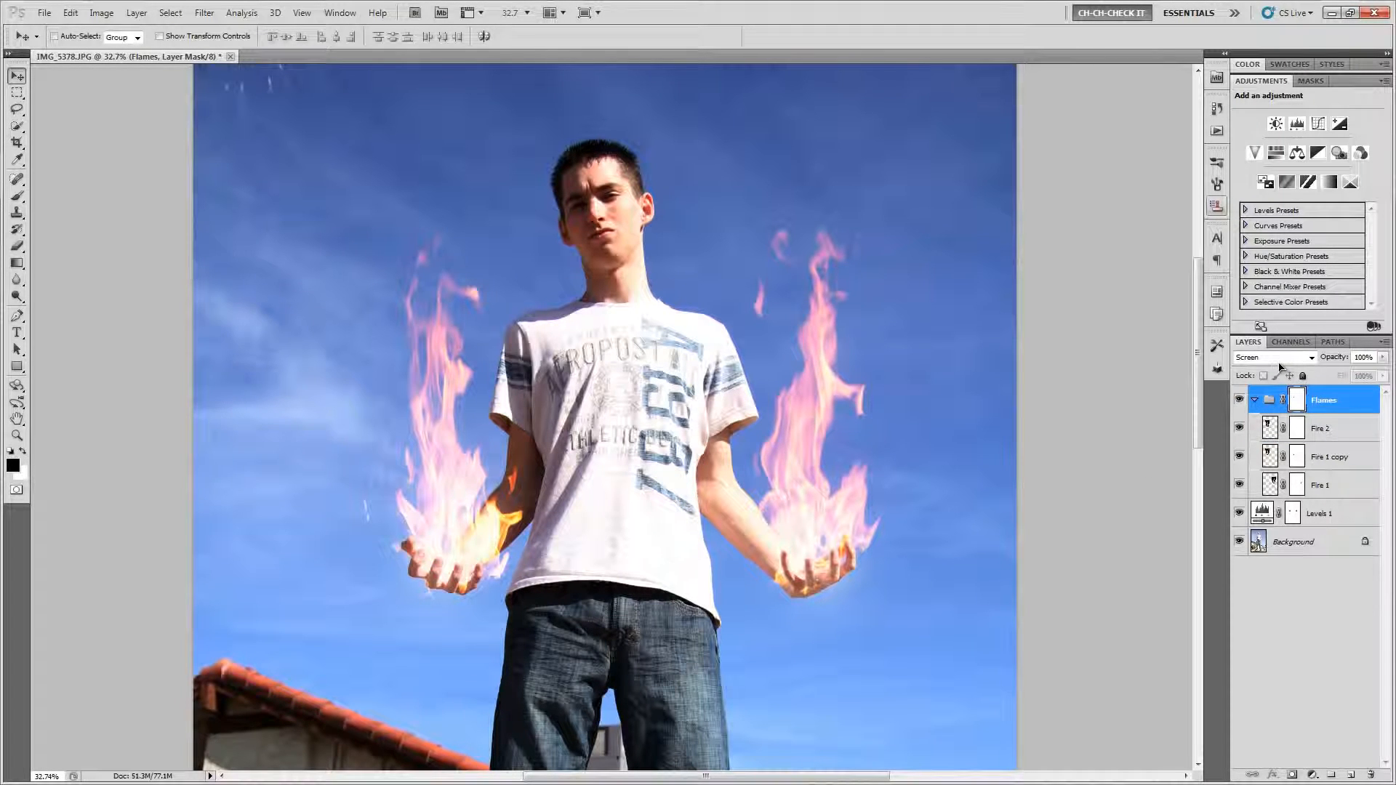
click(1269, 360)
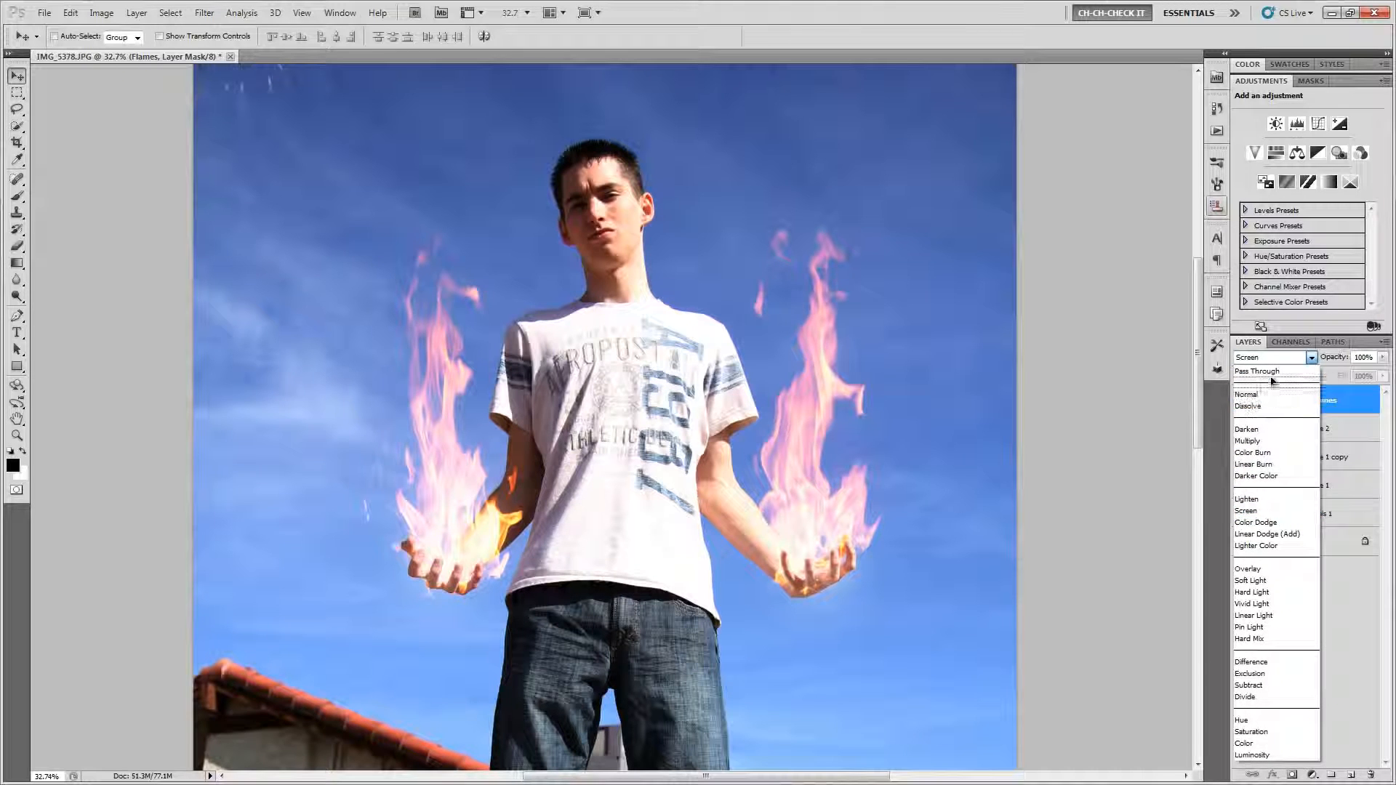
click(1282, 374)
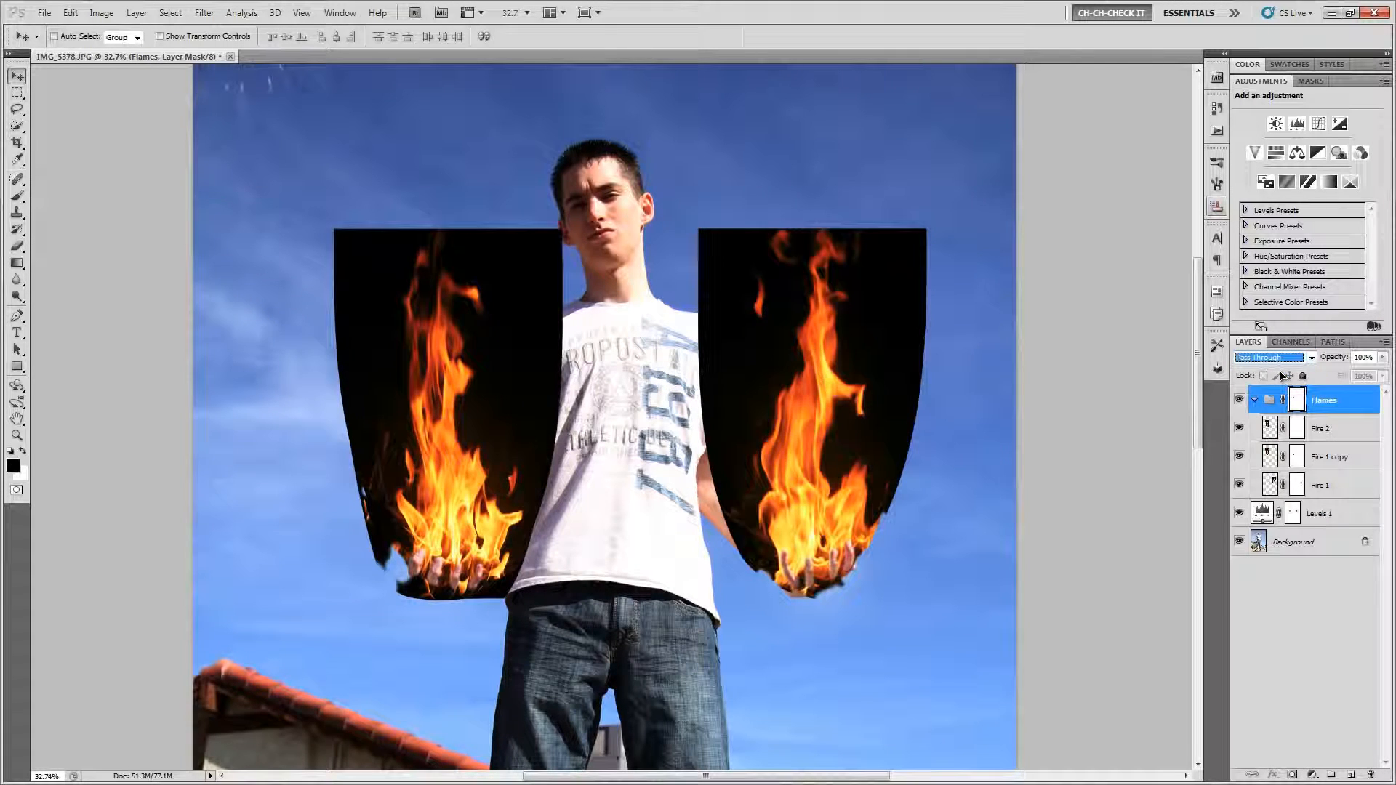
Step: Set the blend mode of the Fire 2, Fire 1 copy and Fire 1 layers to Screen
click(1340, 434)
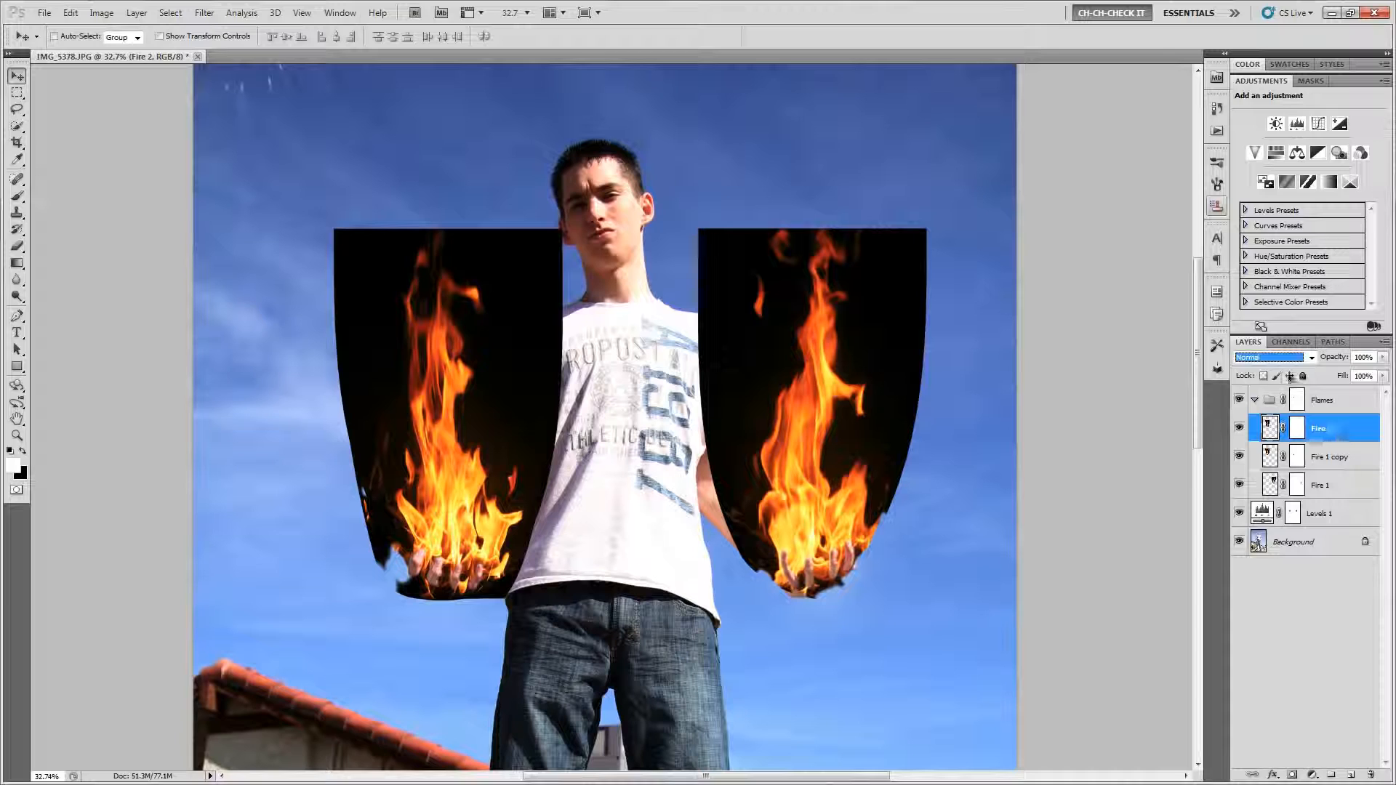
click(1280, 358)
click(1279, 489)
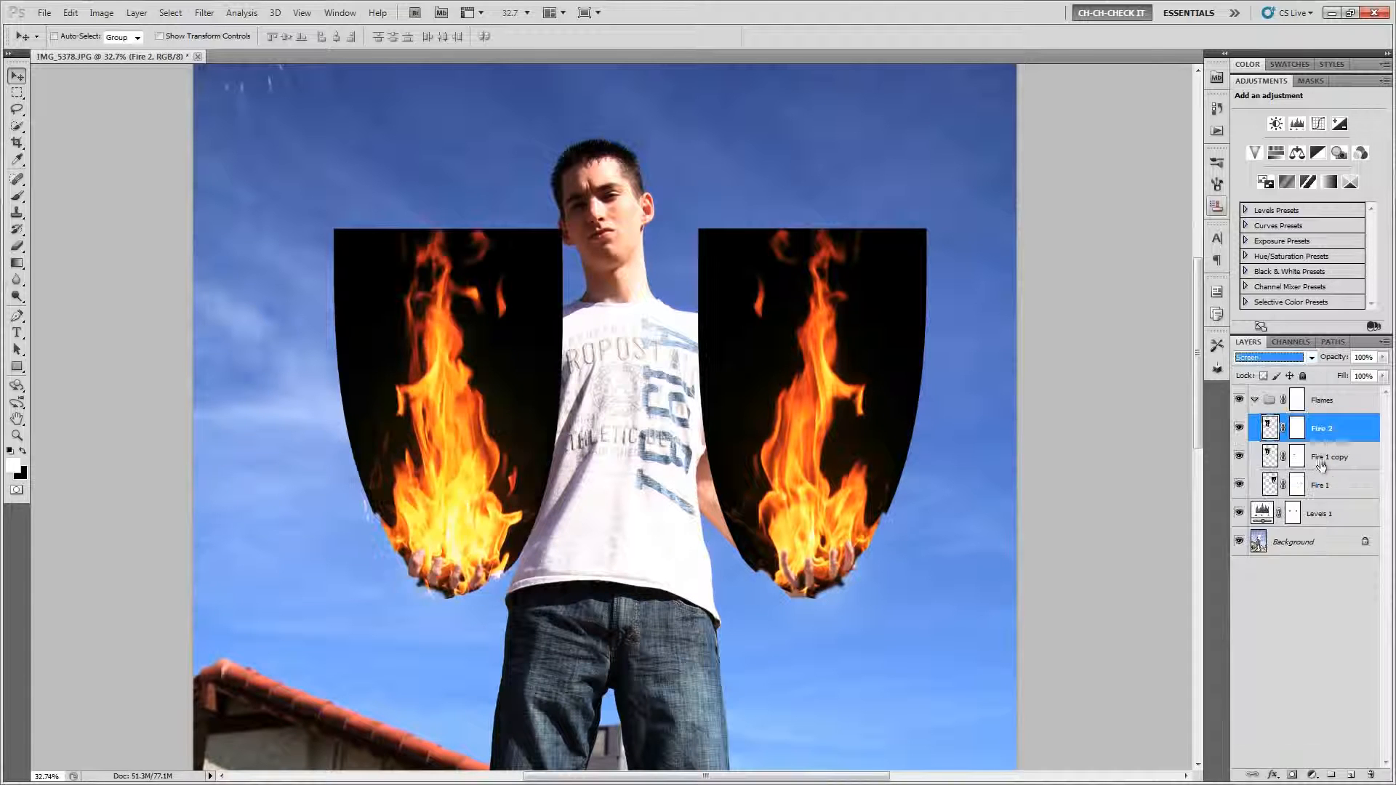
click(1349, 456)
click(1280, 358)
click(1272, 489)
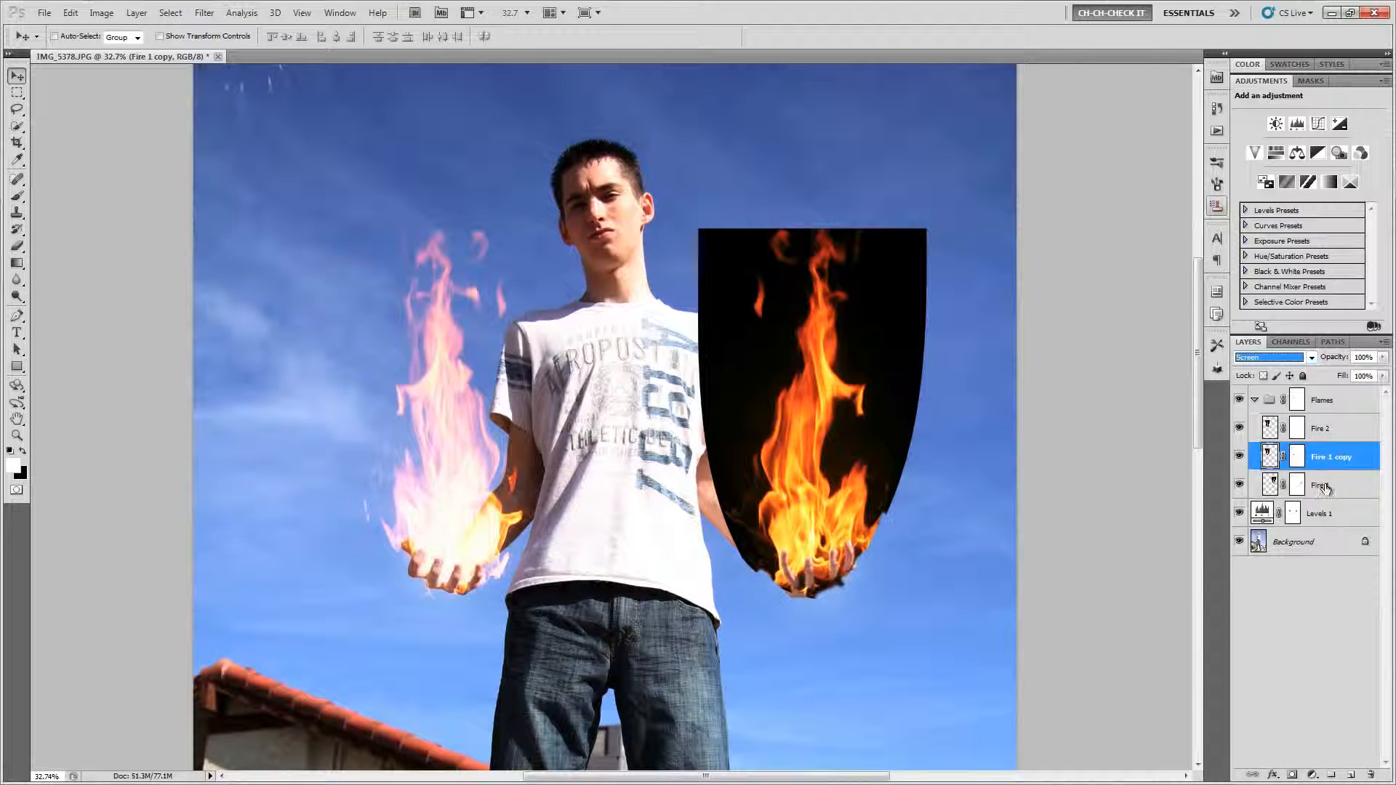
click(1349, 485)
click(1280, 358)
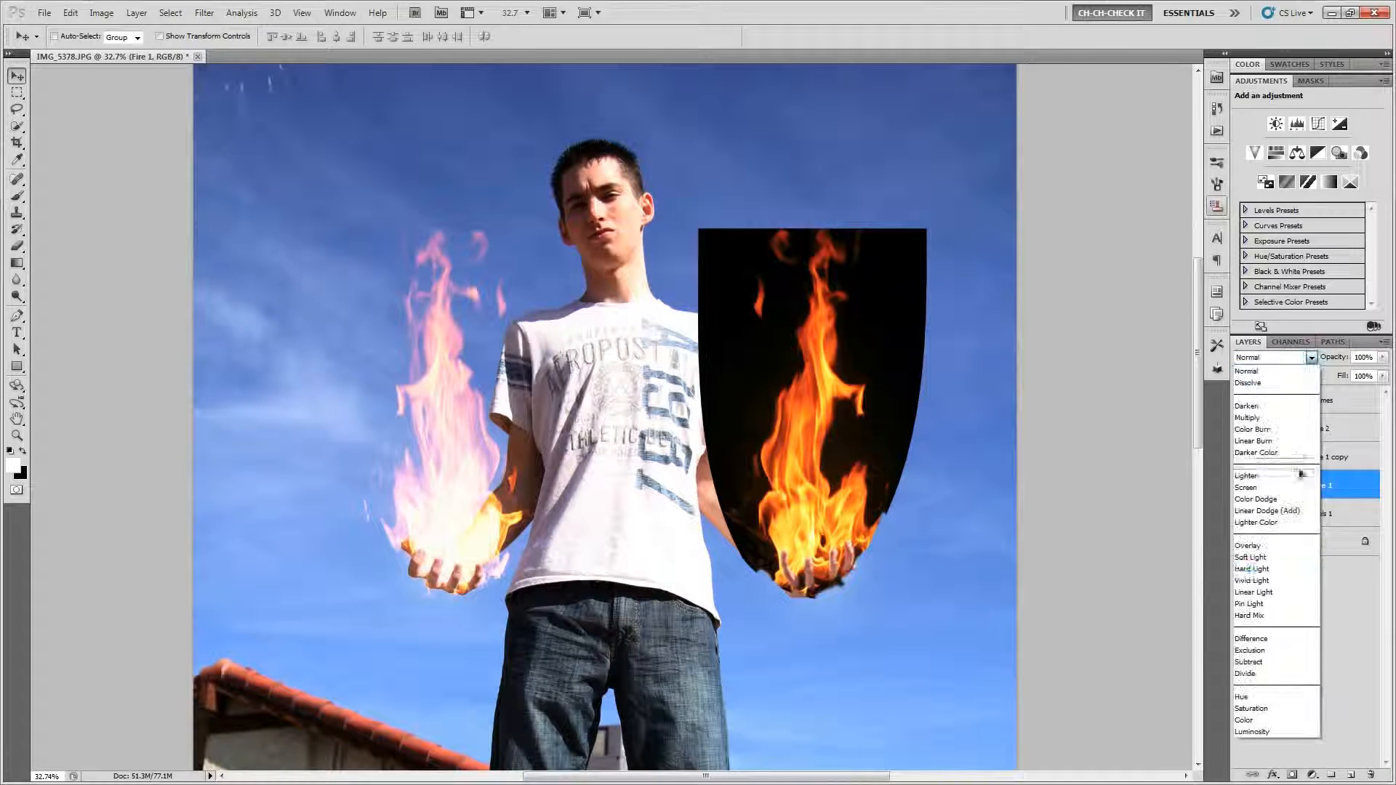
click(1262, 487)
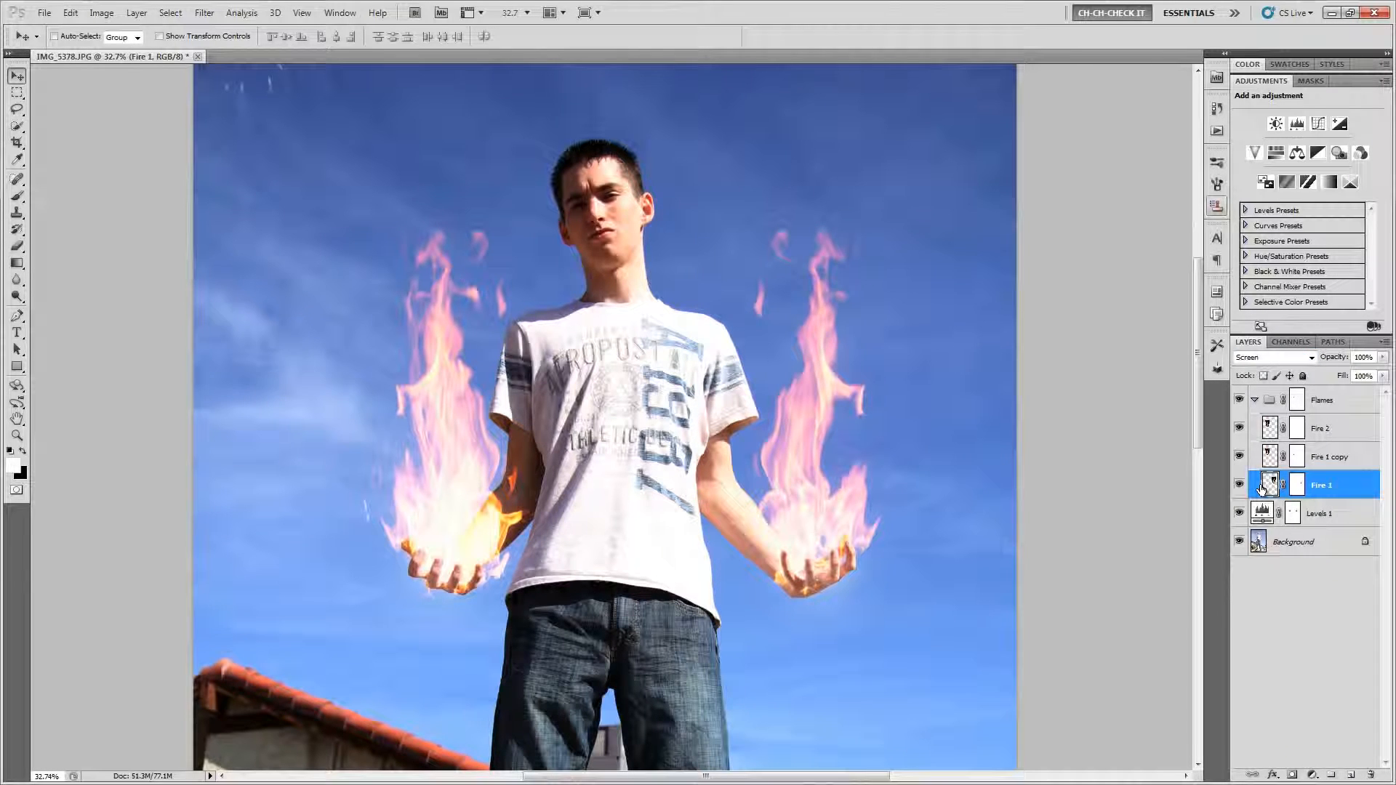
Step: Scale the Fire 1 copy flame down to about 56% and seat its base in the hand, committing the transform
click(1328, 456)
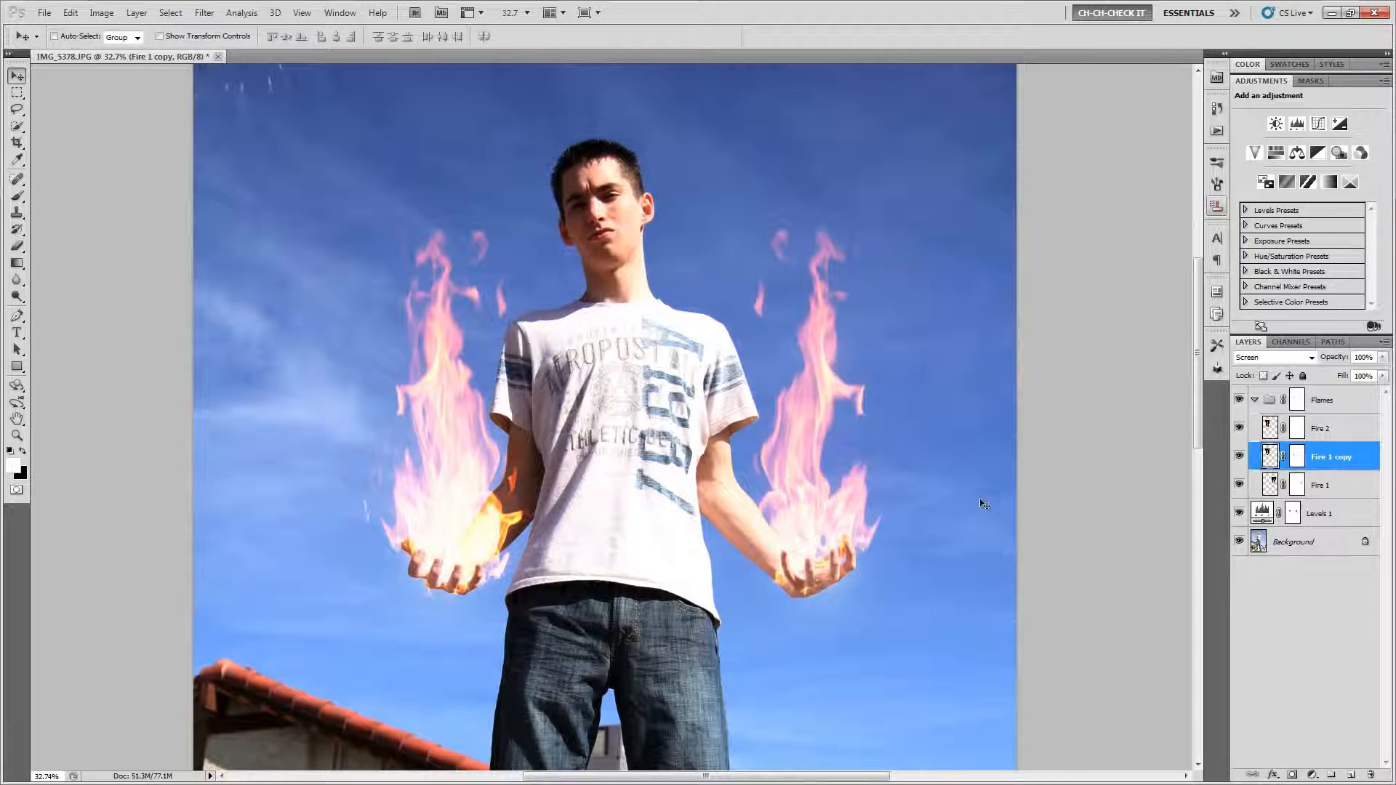
scroll(983, 504, up, 3)
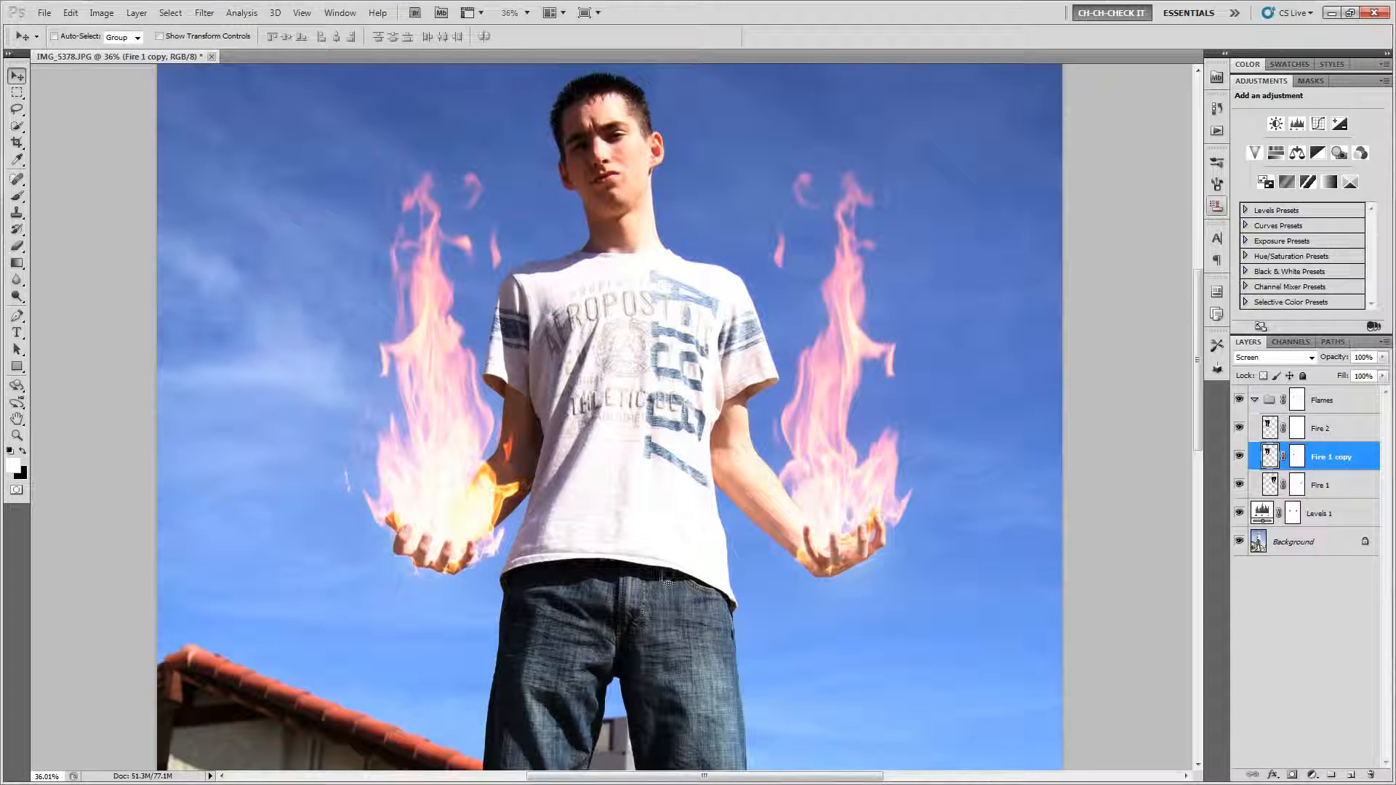
key(ctrl+t)
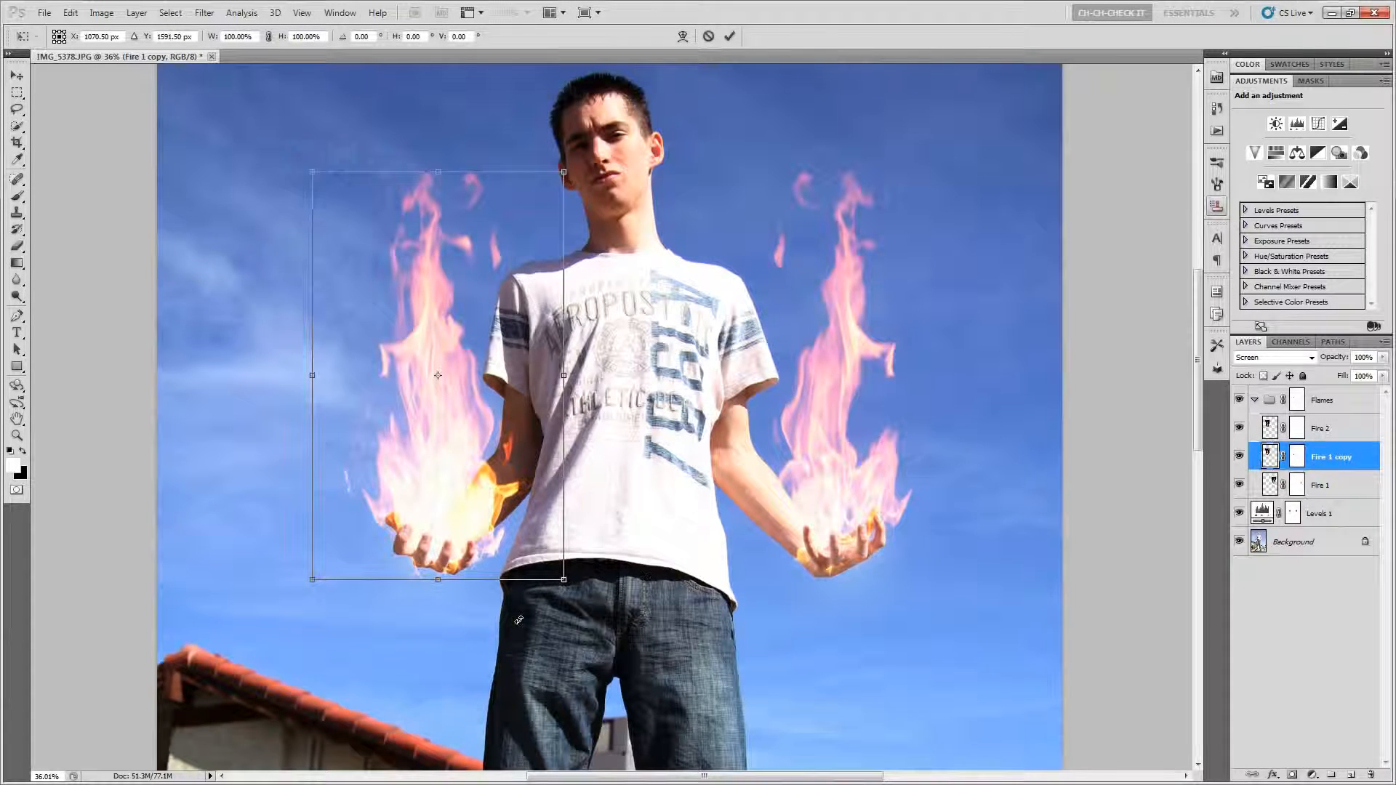
drag(567, 171, 524, 267)
drag(453, 340, 453, 425)
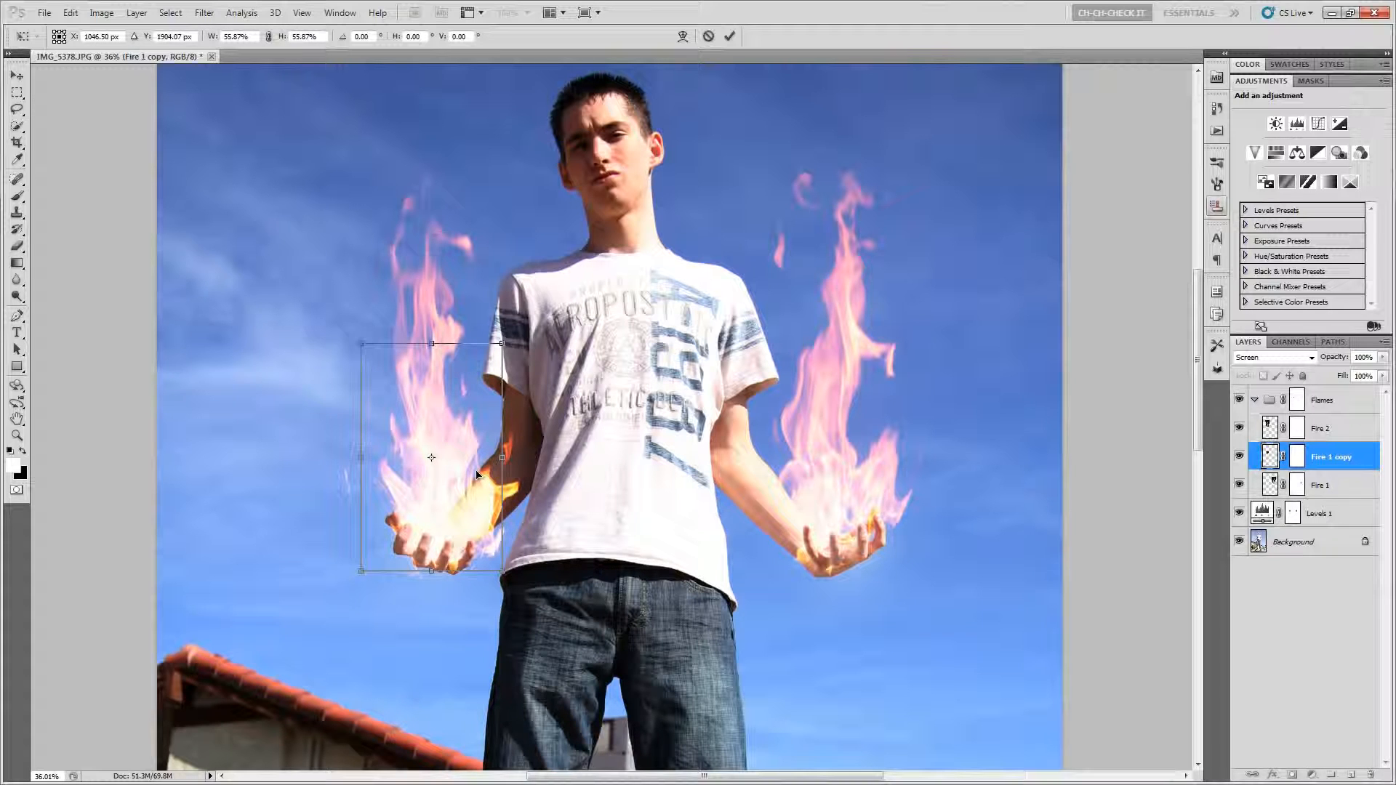
key(Return)
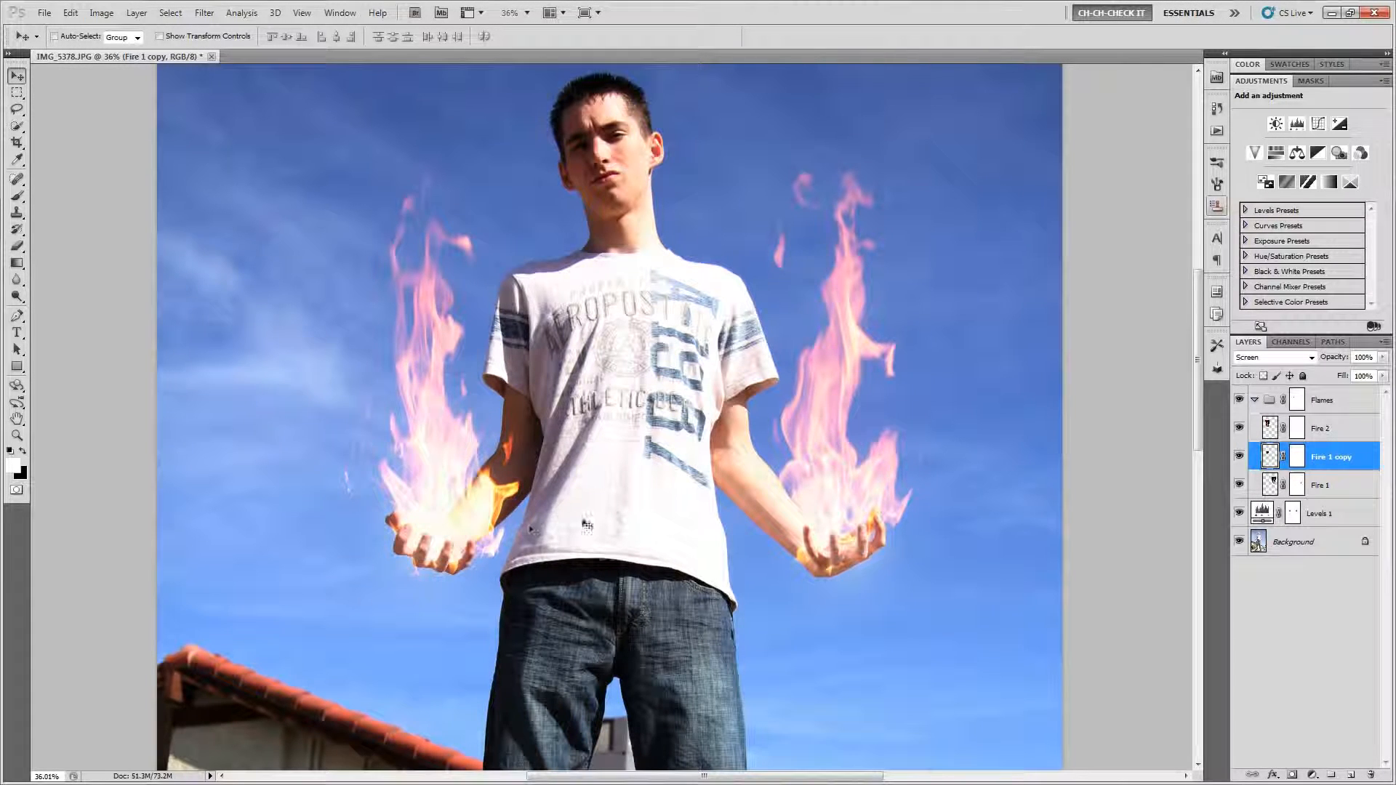
Step: Target the Fire 1 copy layer mask with a black brush for retouching the flame around the hand
scroll(531, 529, down, 1)
scroll(531, 529, up, 2)
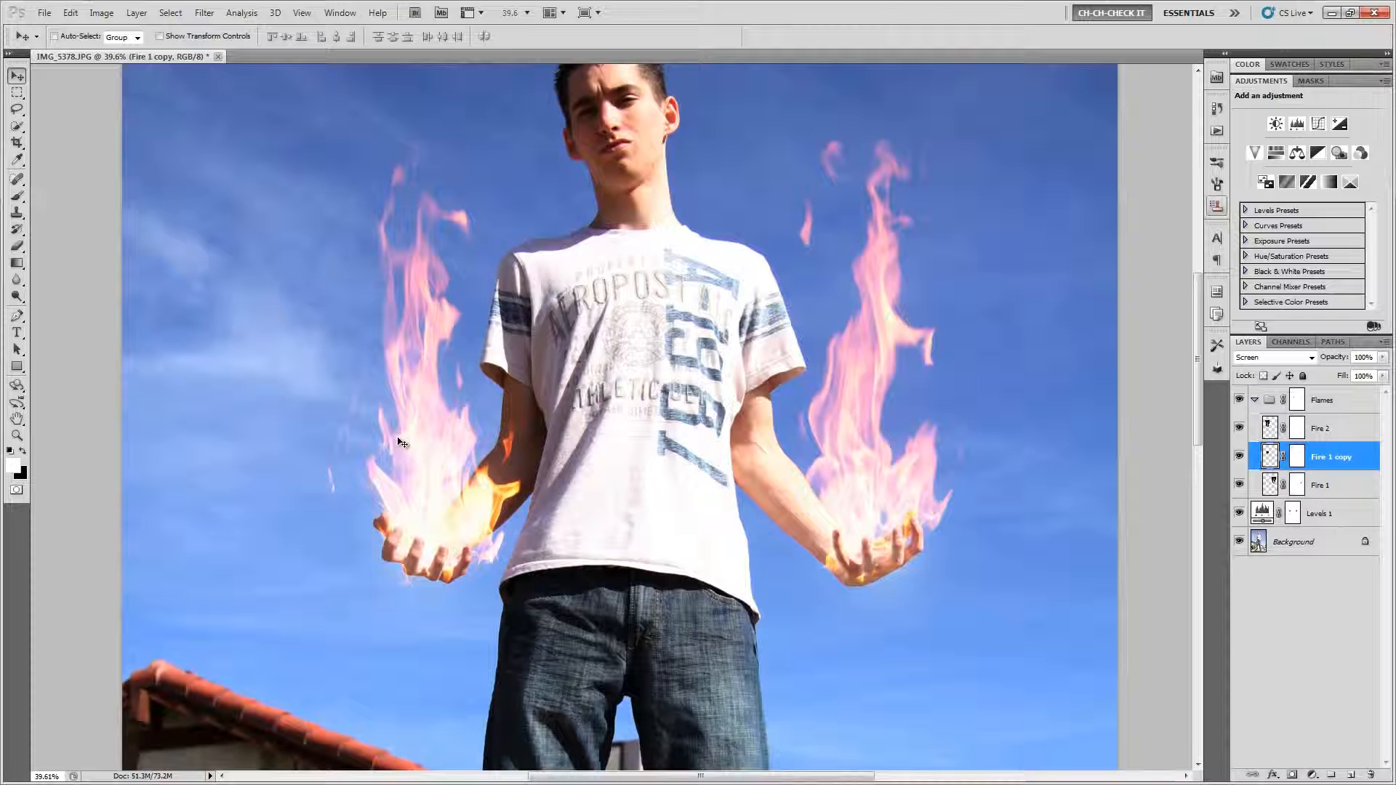
click(1298, 457)
key(x)
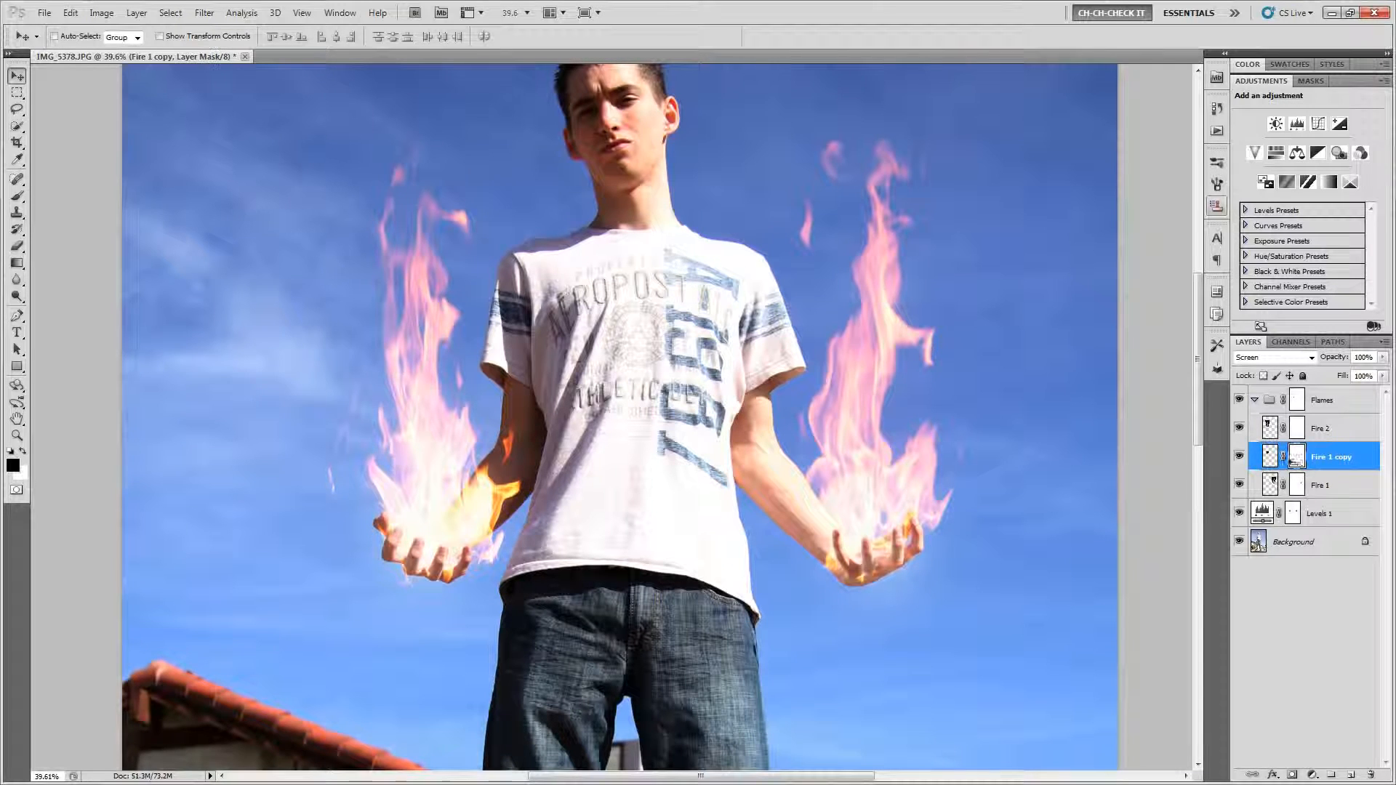
key(b)
scroll(468, 470, up, 1)
scroll(454, 467, up, 2)
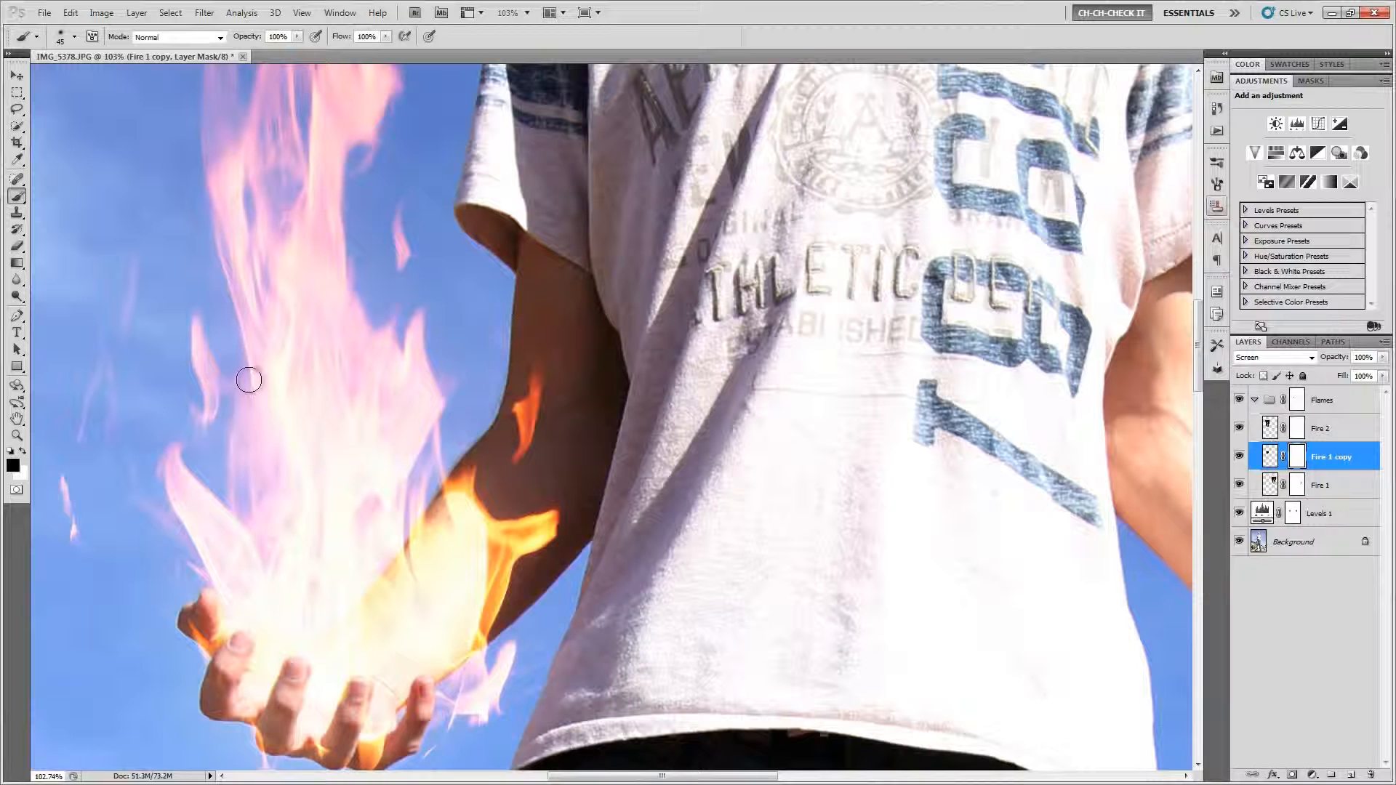
scroll(250, 408, down, 2)
scroll(455, 471, down, 2)
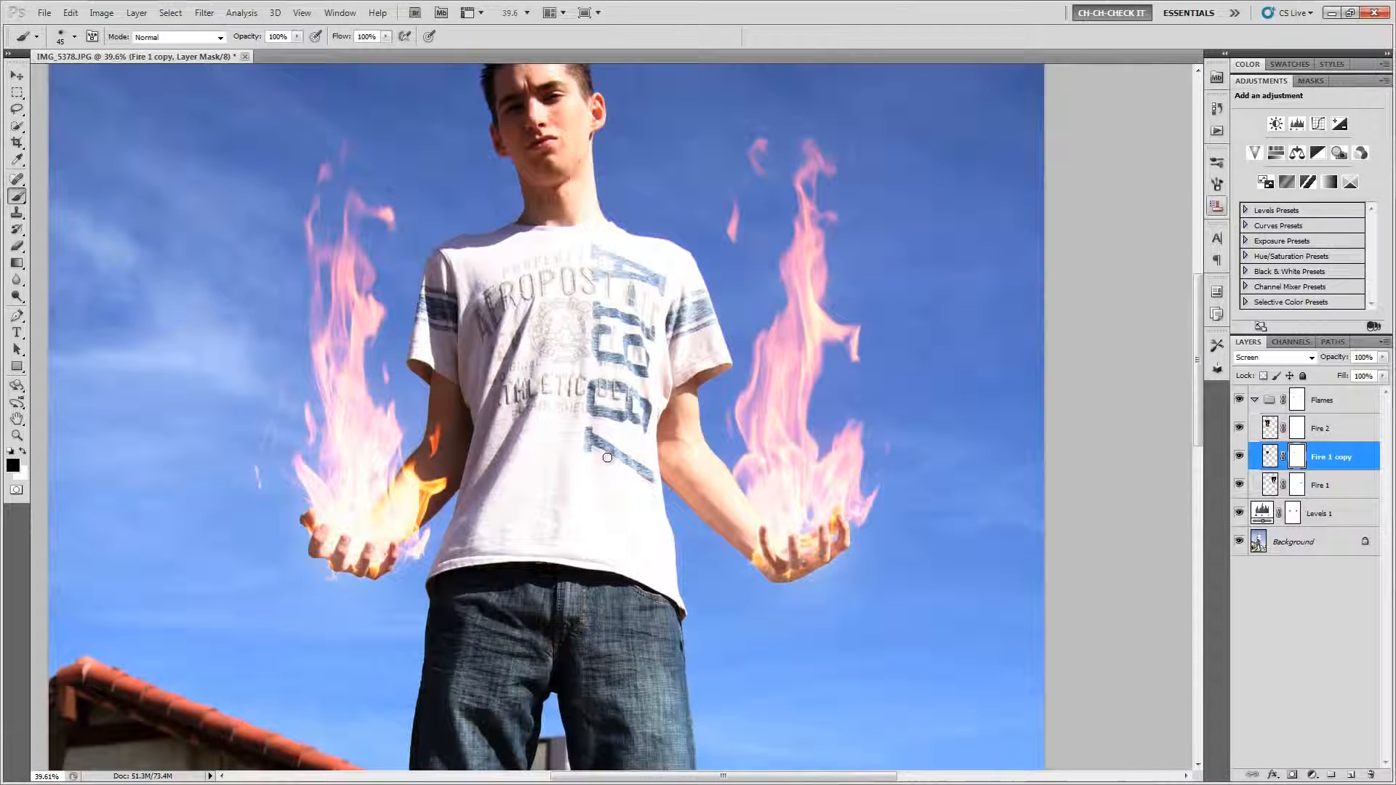
Step: Duplicate the Fire 2 layer and flip the copy horizontally
click(1339, 433)
key(x)
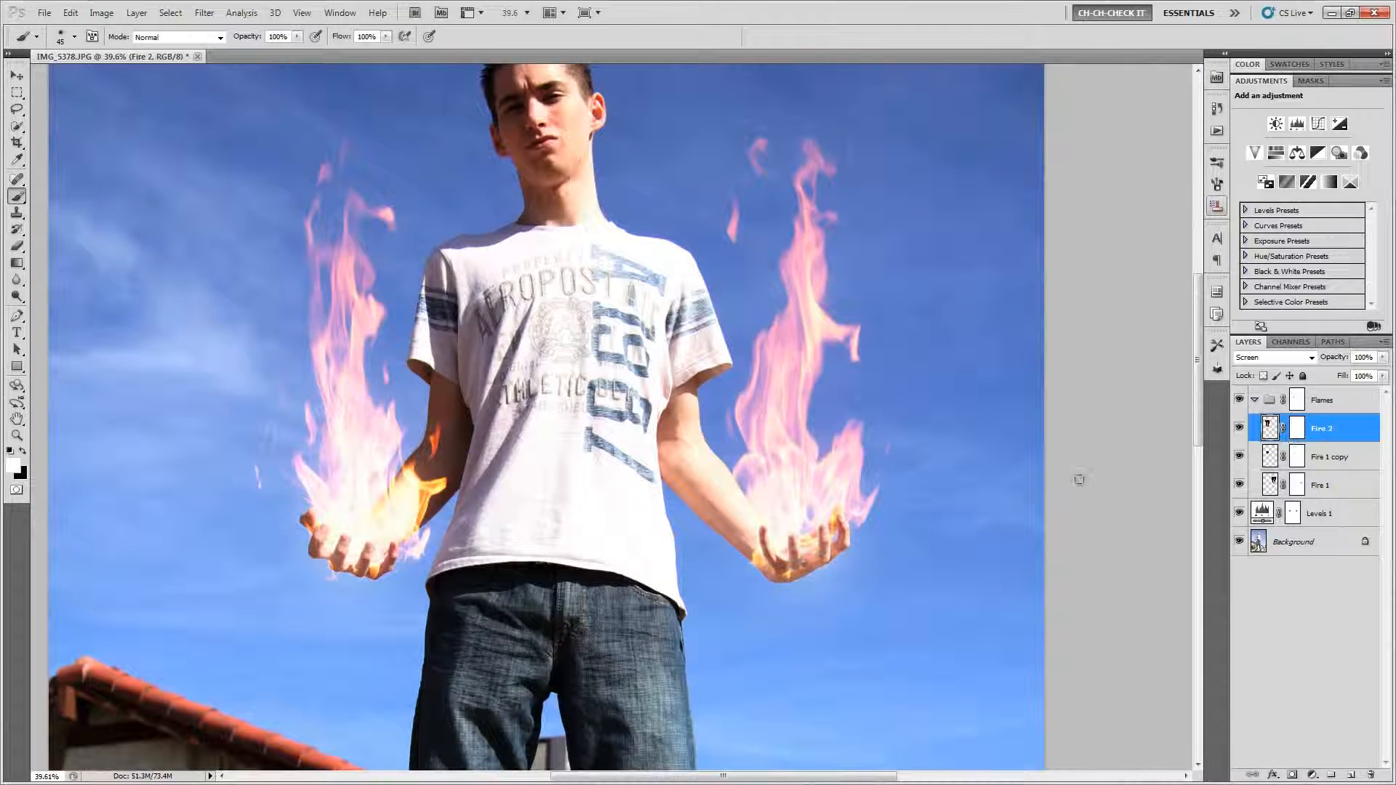
key(ctrl+j)
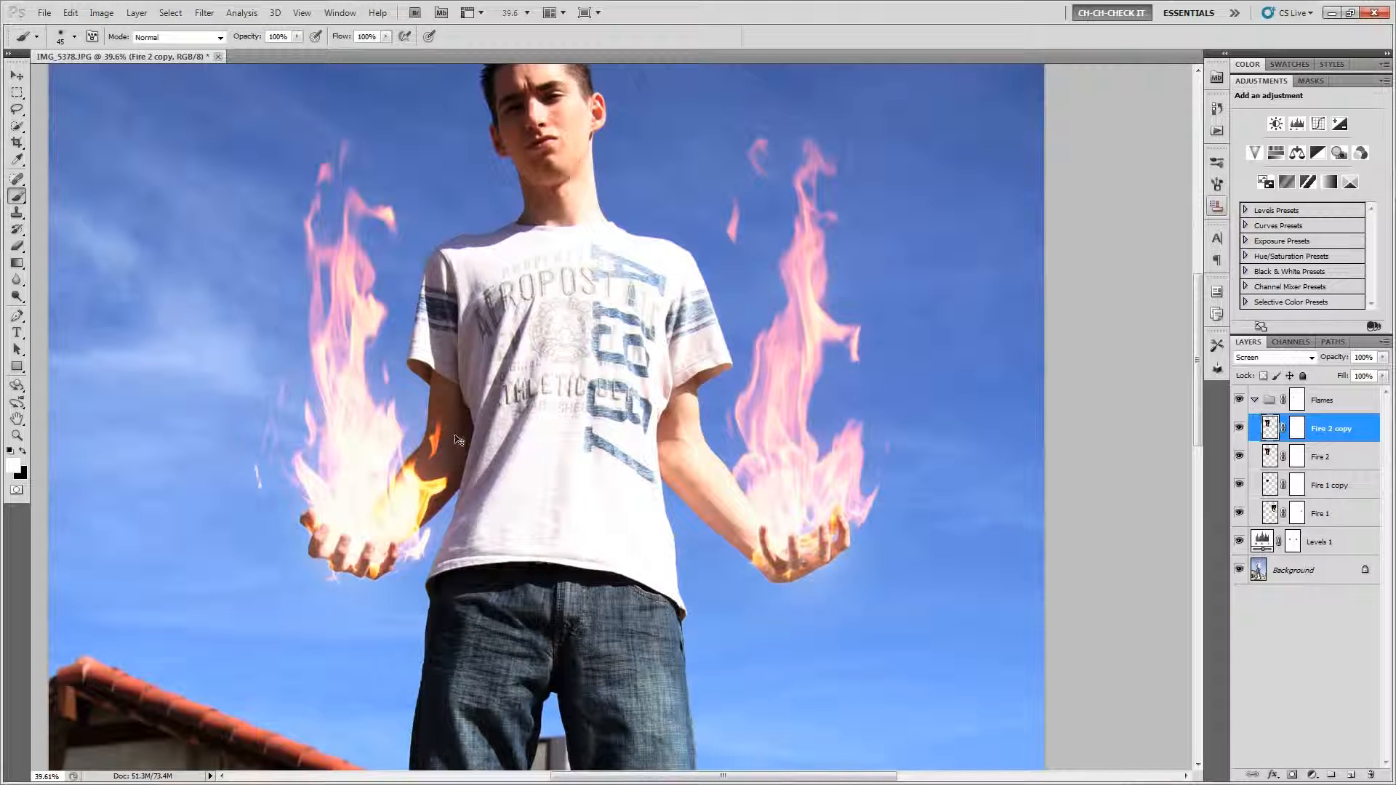
key(ctrl+t)
right_click(361, 462)
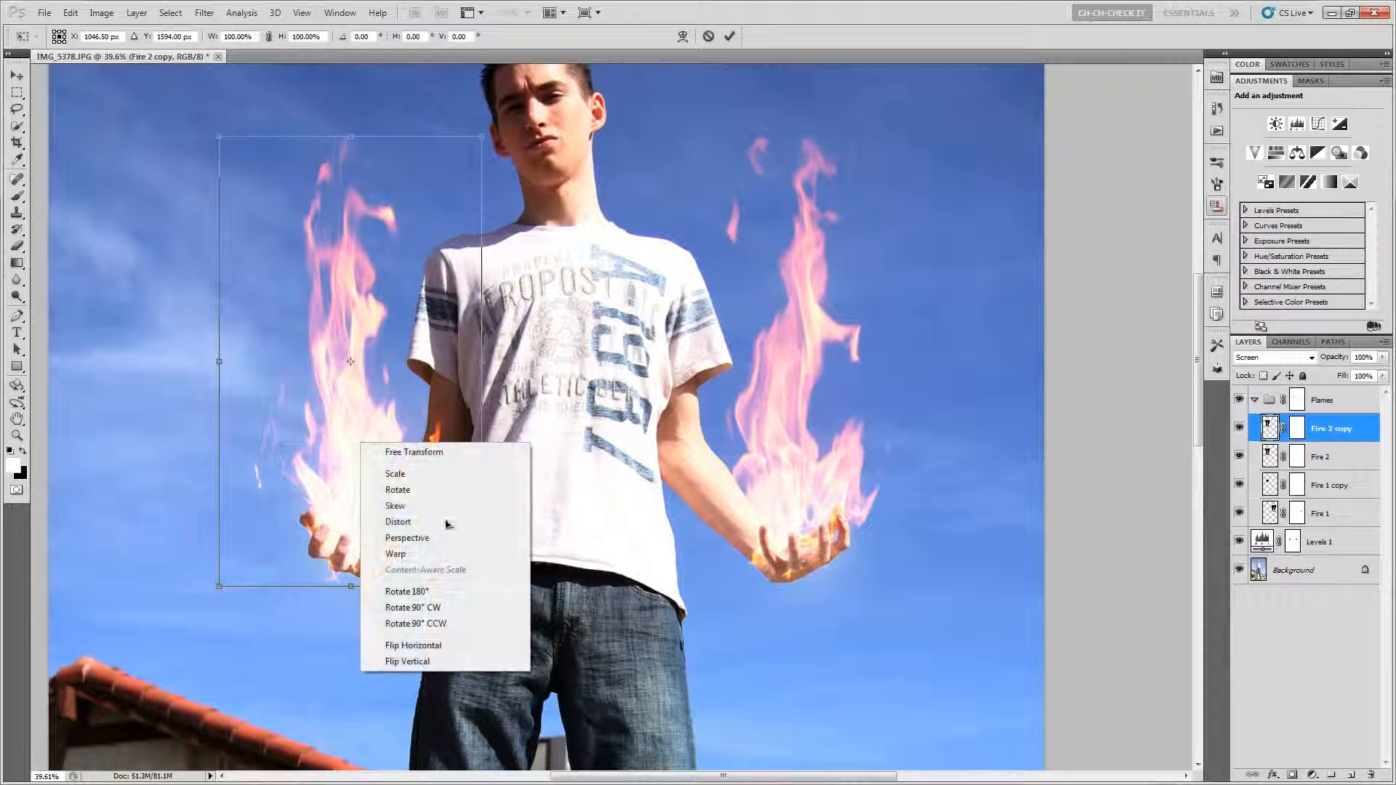
click(446, 646)
Step: Move the flipped Fire 2 copy onto the man's other hand, scale it to about 82% and commit the transform
drag(394, 493, 803, 505)
drag(938, 586, 874, 511)
drag(818, 442, 824, 517)
drag(893, 299, 922, 211)
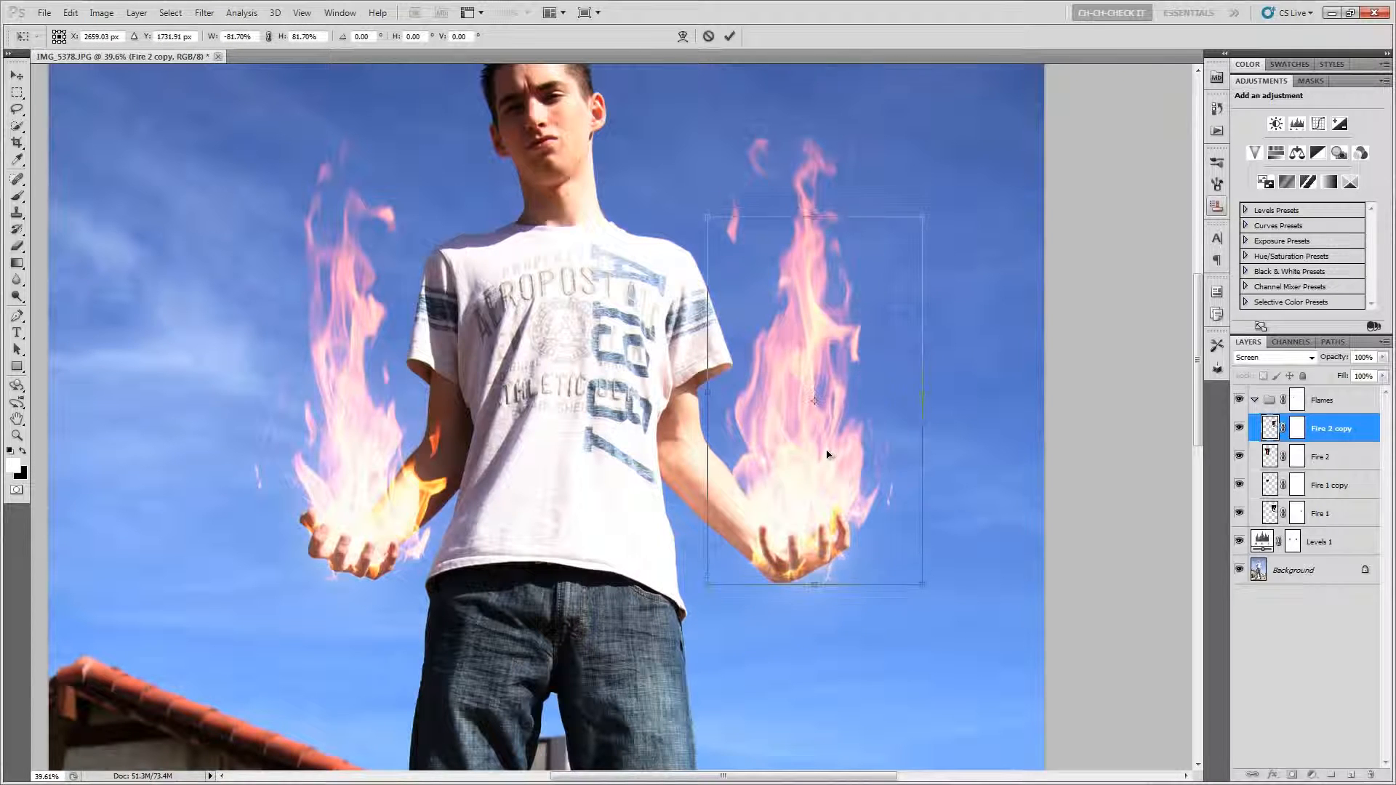
key(ctrl+z)
key(Return)
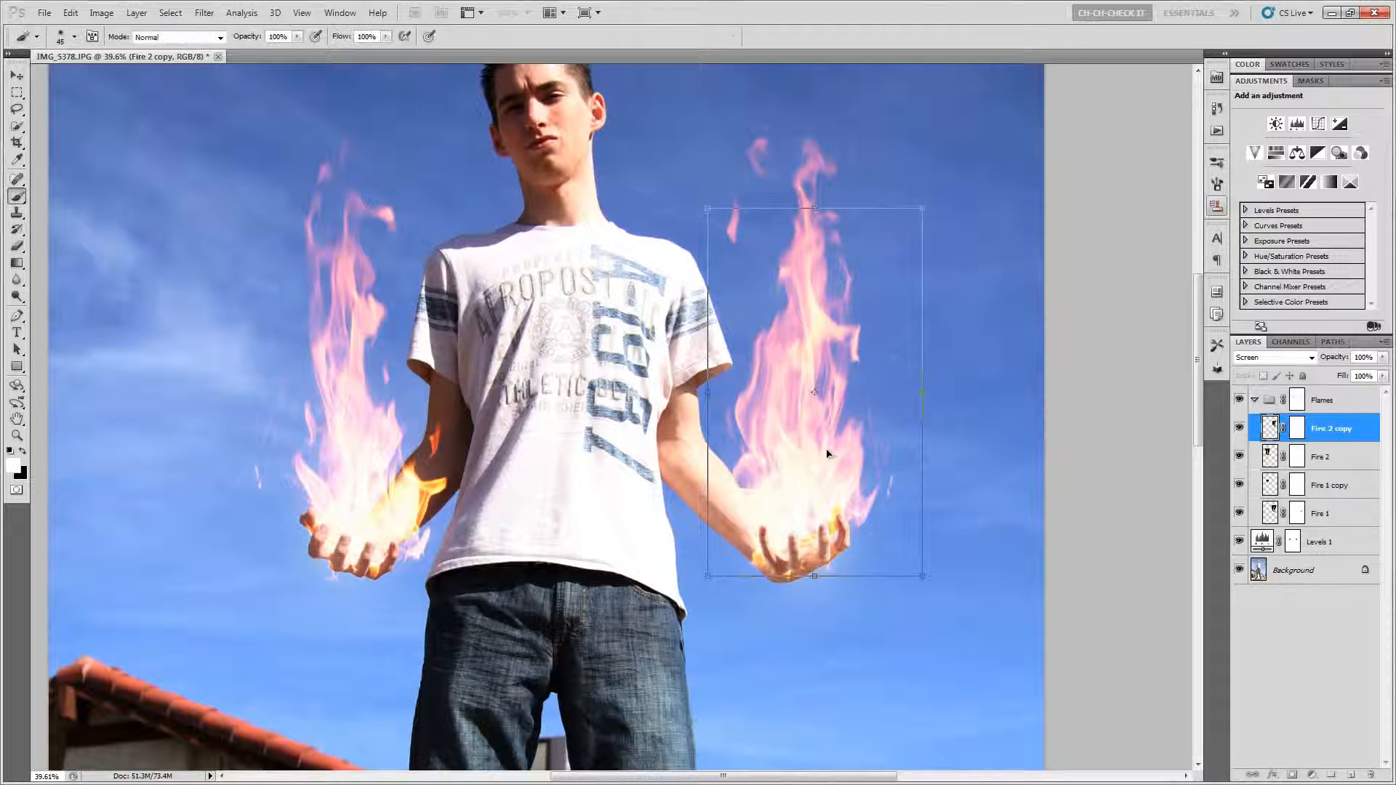
Step: Paint black on the Fire 2 copy and Flames group masks to hide flame fragments over the fingers and palm
drag(782, 573, 1222, 424)
click(1298, 428)
key(x)
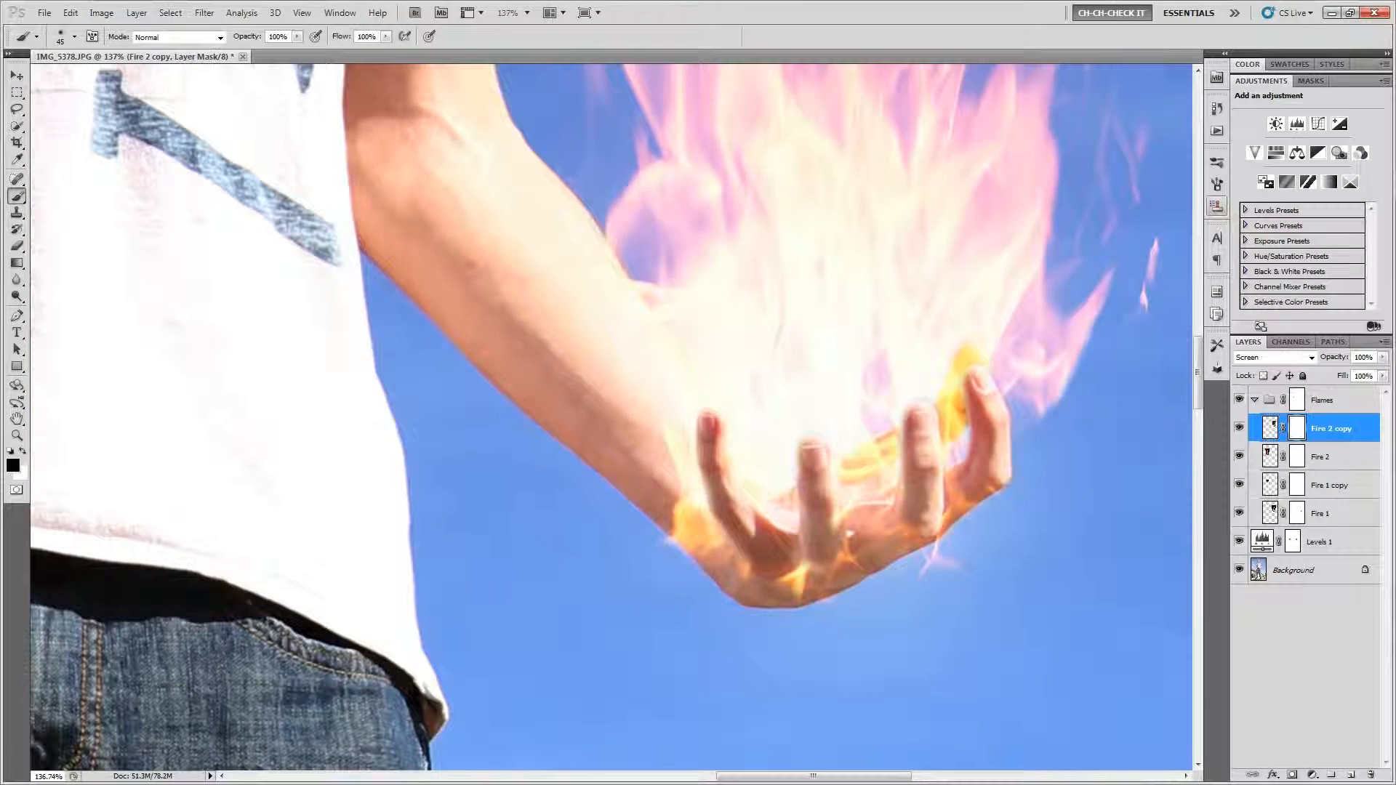
drag(783, 589, 873, 549)
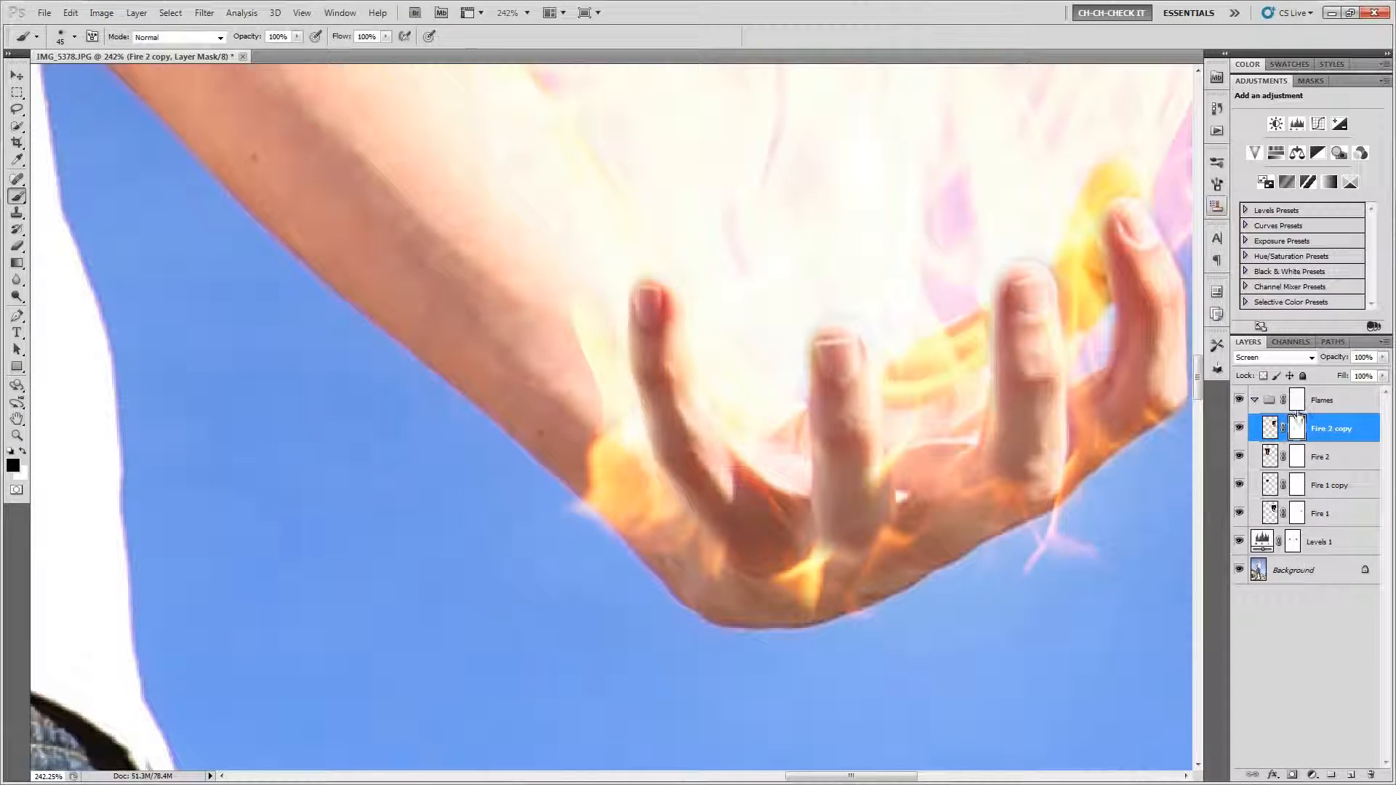
click(1297, 402)
mouse_move(828, 552)
mouse_down()
mouse_move(851, 554)
mouse_move(808, 593)
mouse_move(796, 625)
mouse_move(800, 574)
mouse_move(870, 575)
mouse_up()
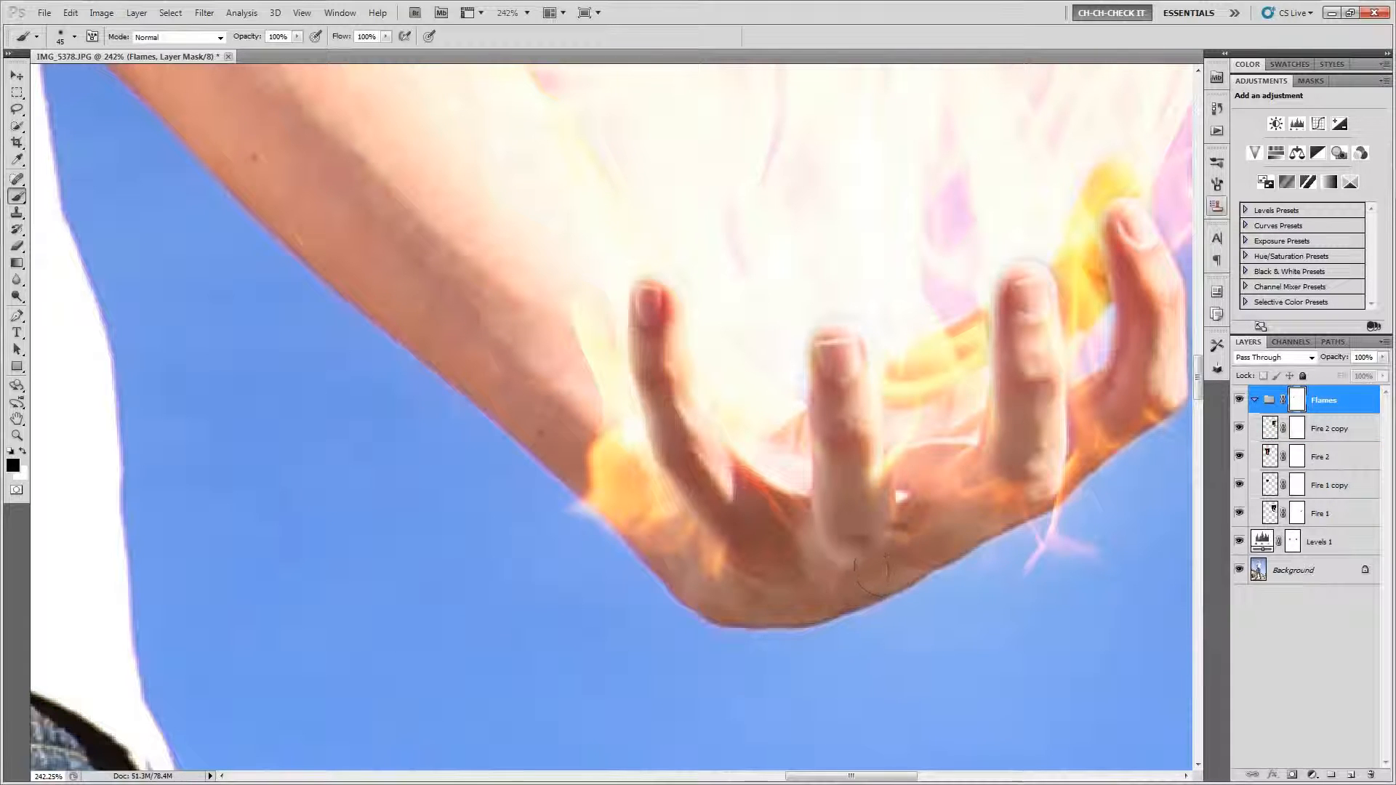
Step: Paint black on the Fire 2 copy mask over the stray sparks beside the flame
click(1335, 429)
scroll(918, 519, down, 5)
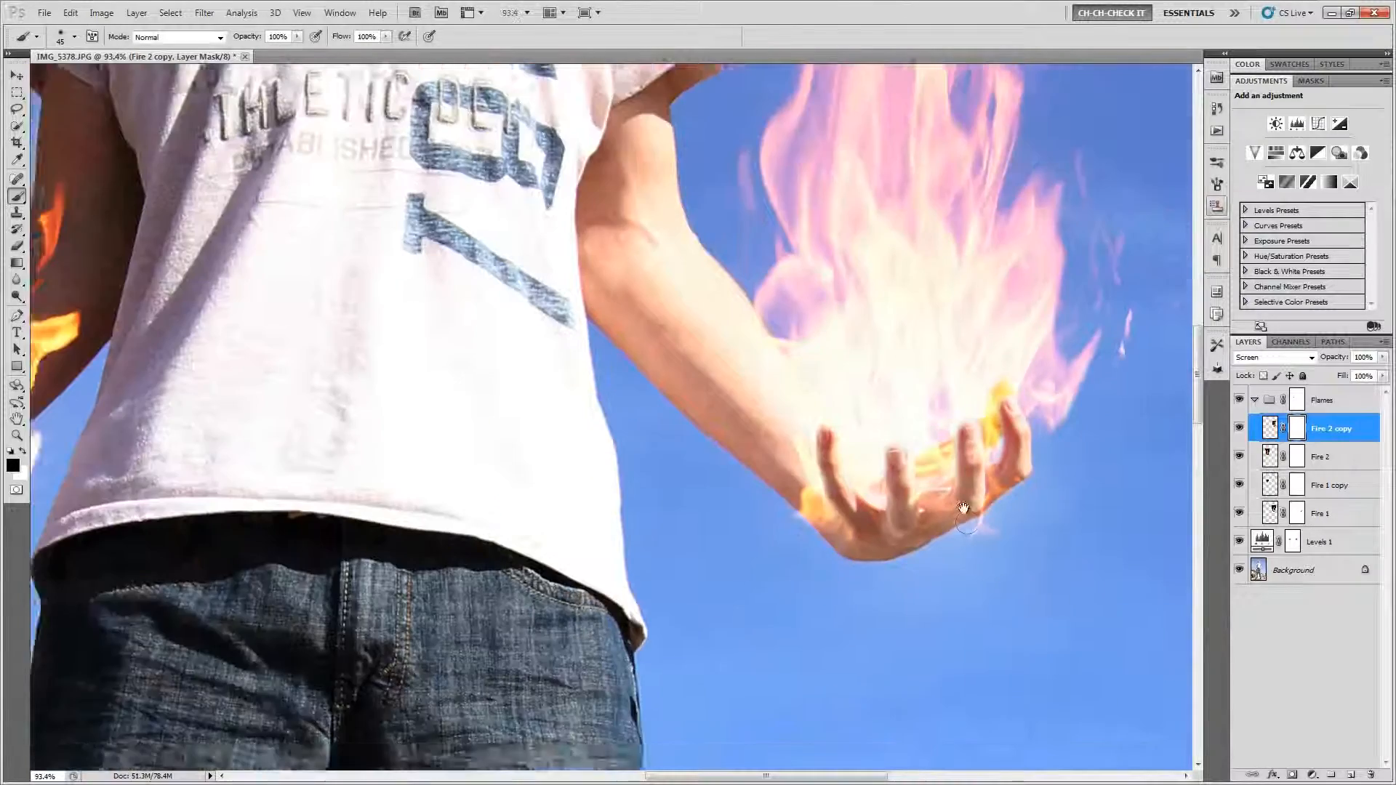
scroll(961, 511, down, 4)
scroll(1025, 515, up, 4)
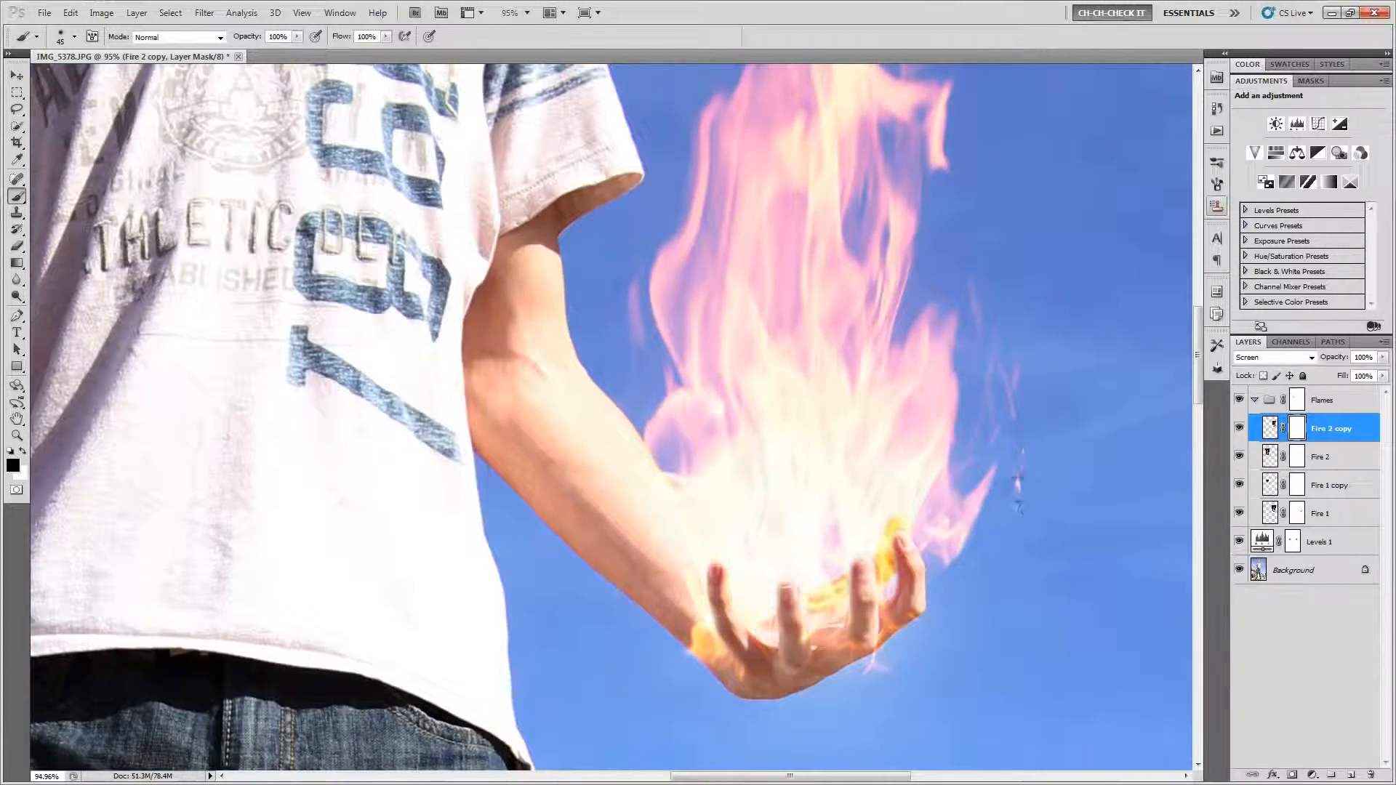
scroll(928, 547, down, 5)
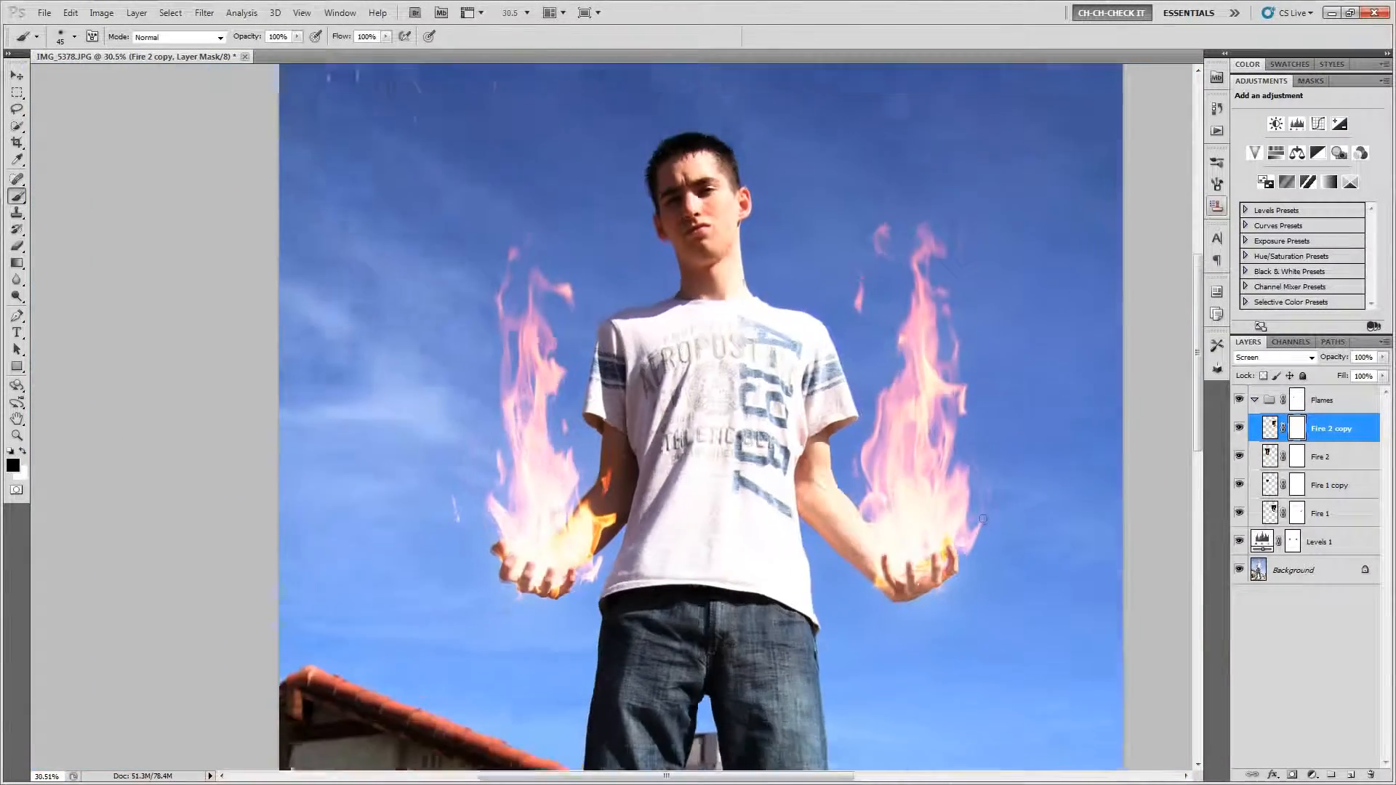
scroll(928, 547, up, 4)
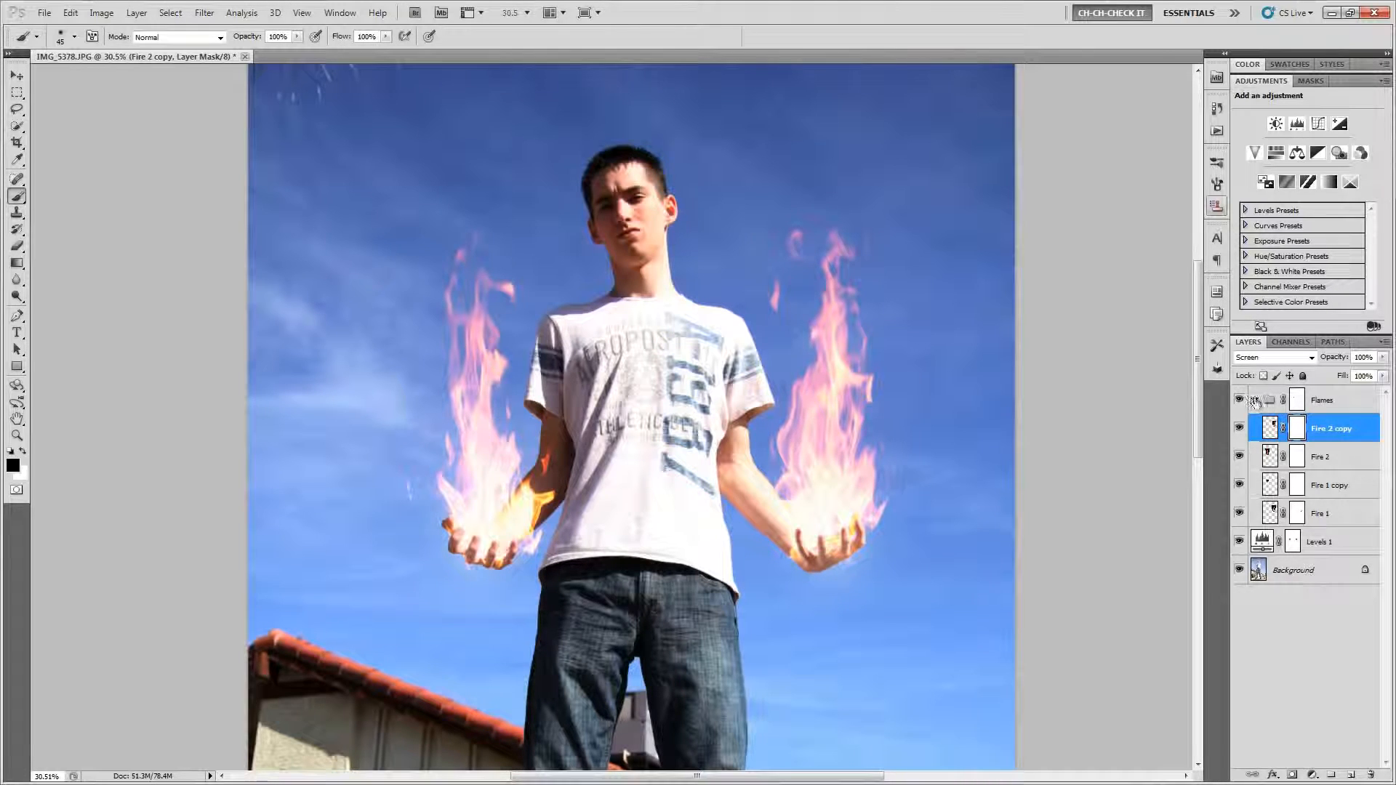
Step: Collapse the Flames group and add a new layer named Glow above it
click(1255, 403)
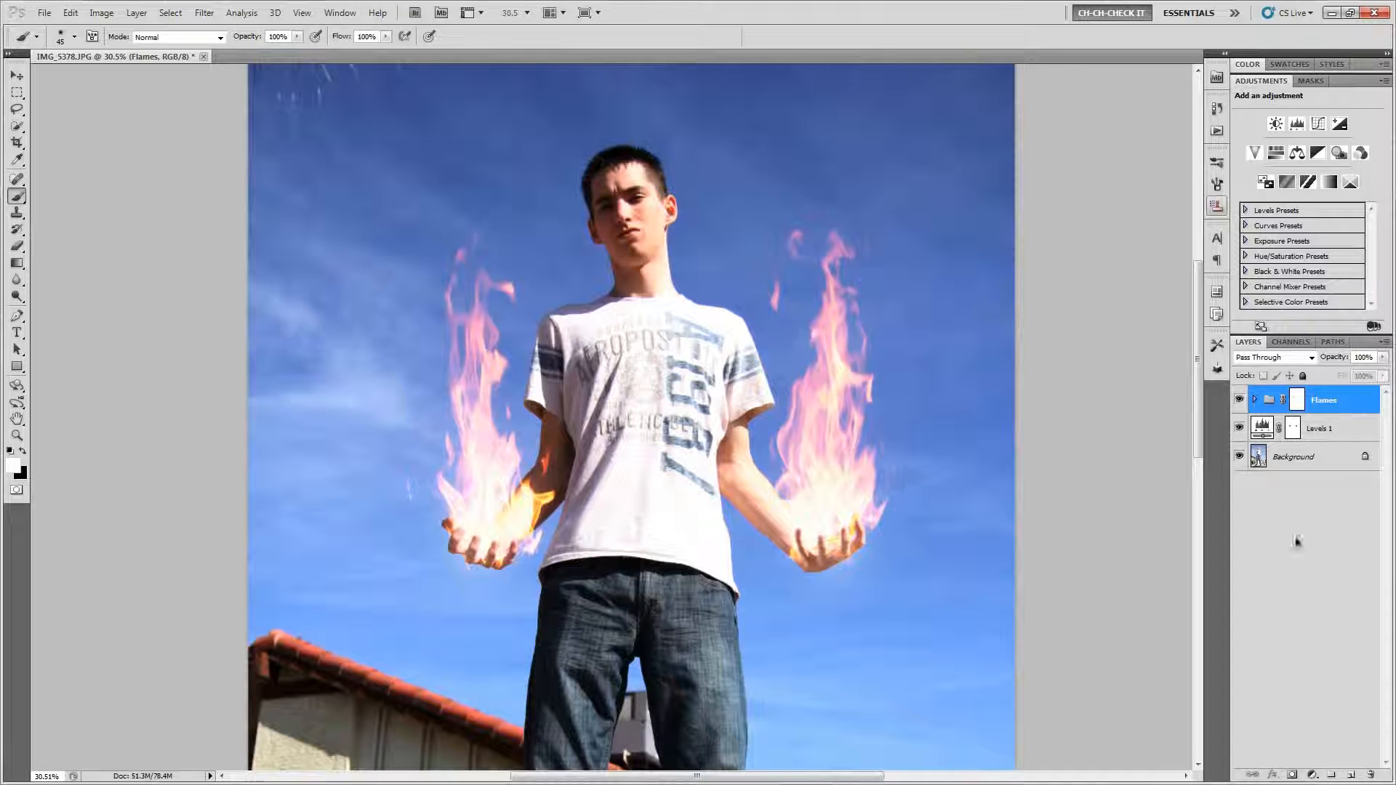
click(1351, 775)
double_click(1287, 400)
text(Glow)
key(Return)
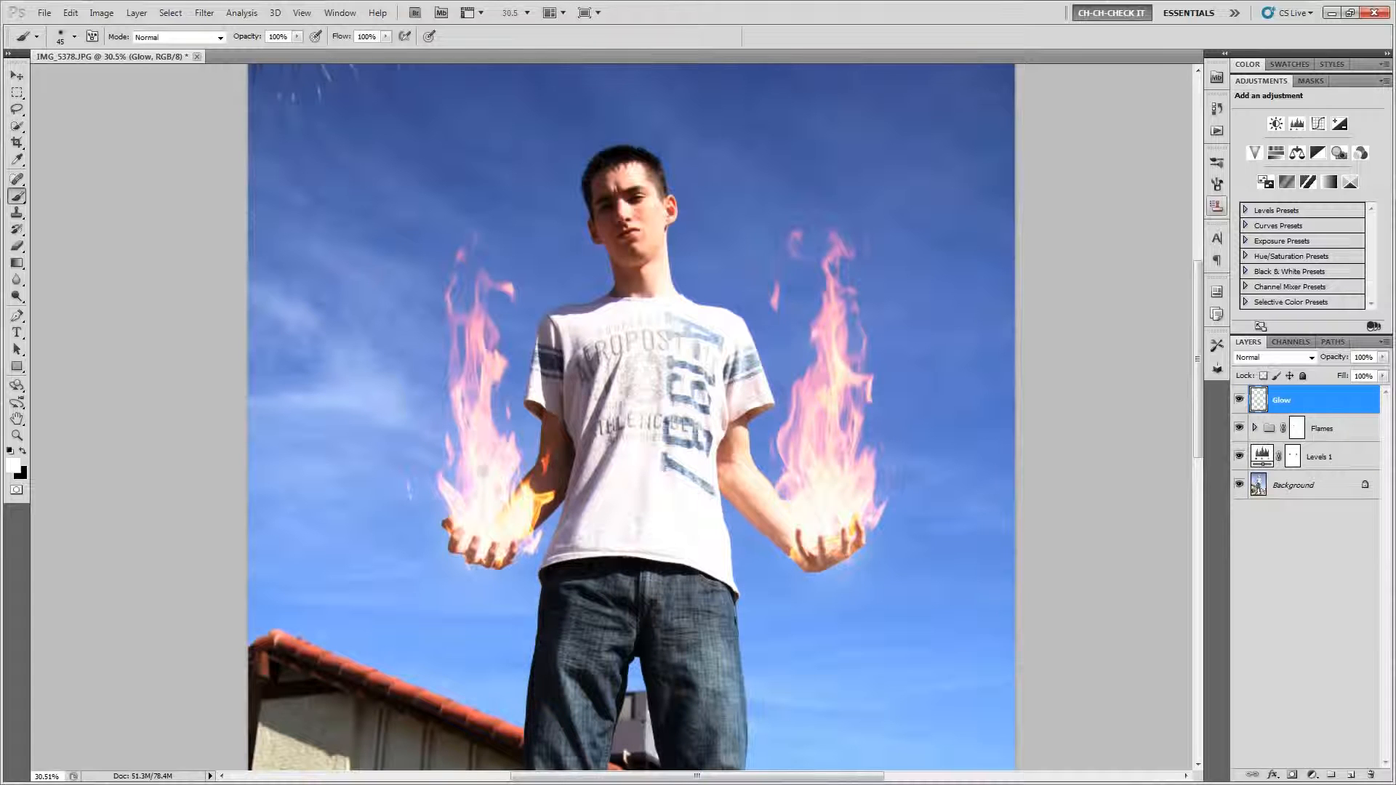
Step: Enlarge the soft brush to 600 px and dab a white spot over each hand on the Glow layer
key(bracketright)
key(bracketright)
key(bracketright)
key(bracketright)
key(bracketright)
key(bracketright)
key(bracketright)
key(bracketright)
key(bracketright)
key(bracketright)
key(bracketright)
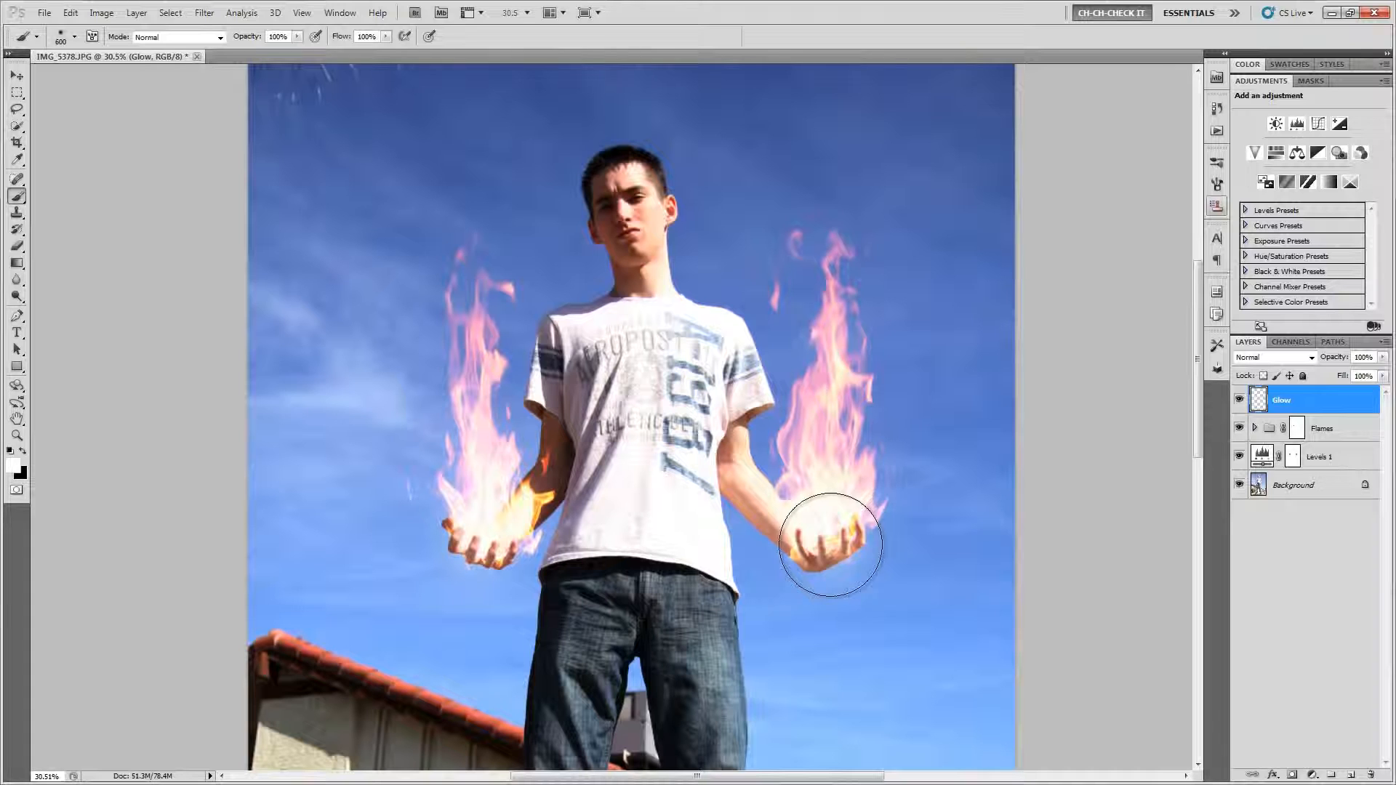
click(830, 544)
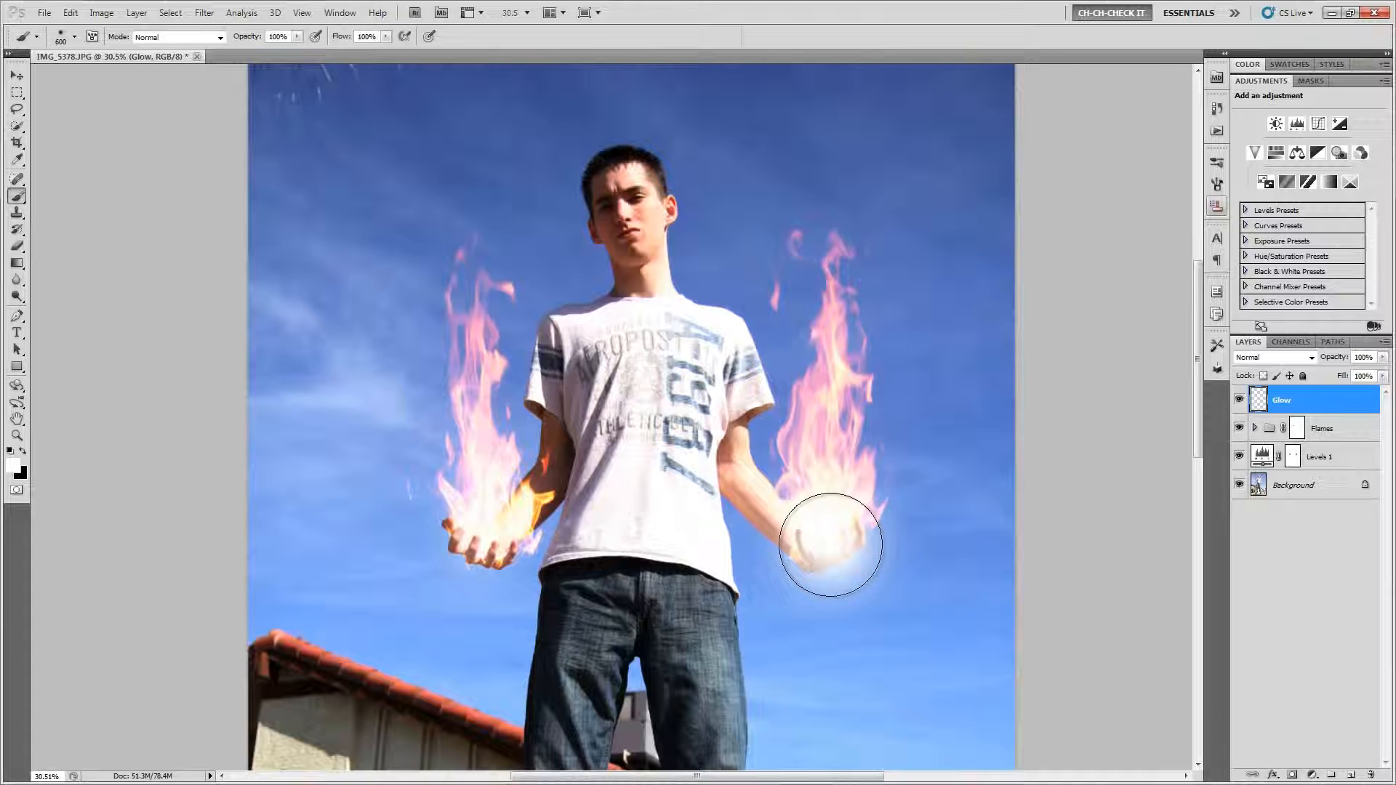
click(482, 539)
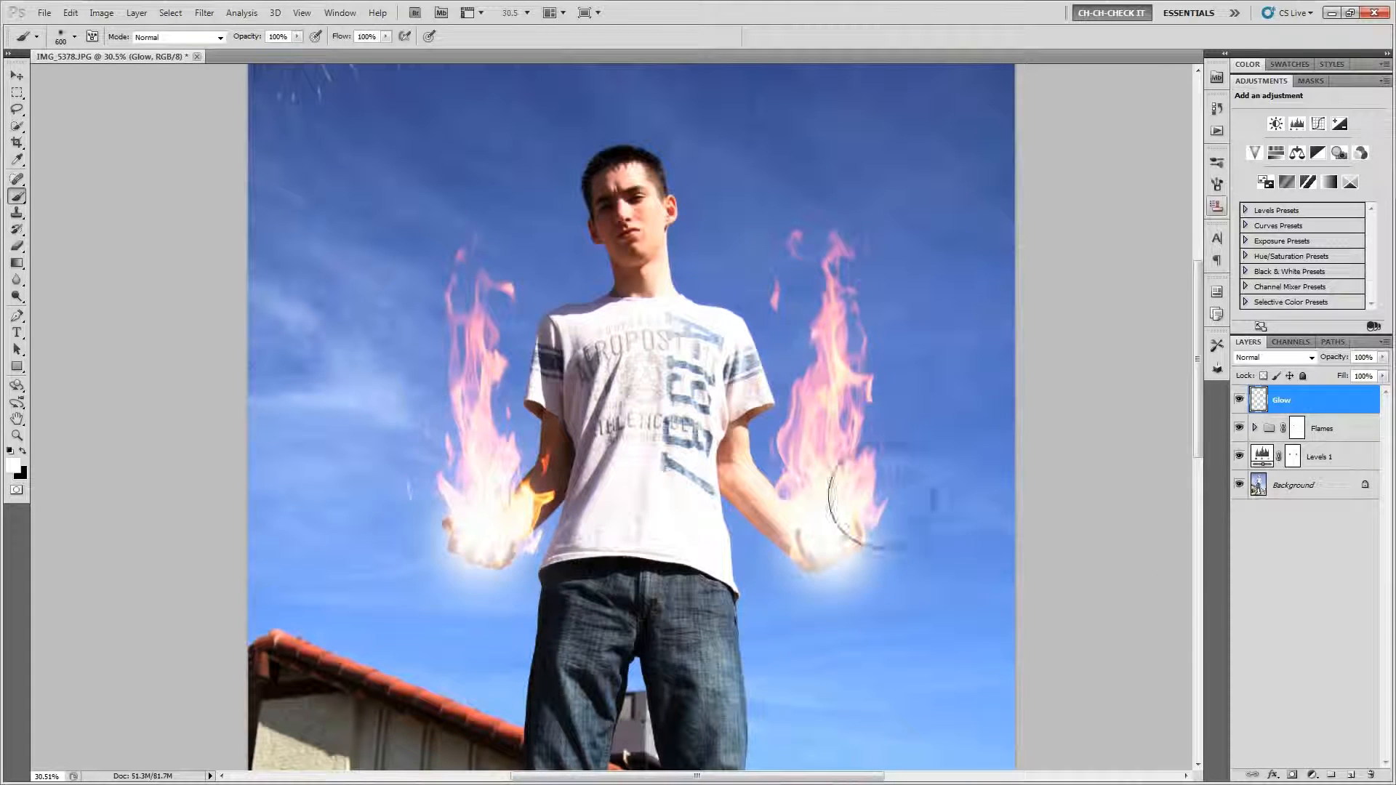
Step: Set the Glow layer's fill to 0% and add a Color Overlay effect blended as Color Dodge
drag(1343, 376, 1153, 374)
click(1276, 774)
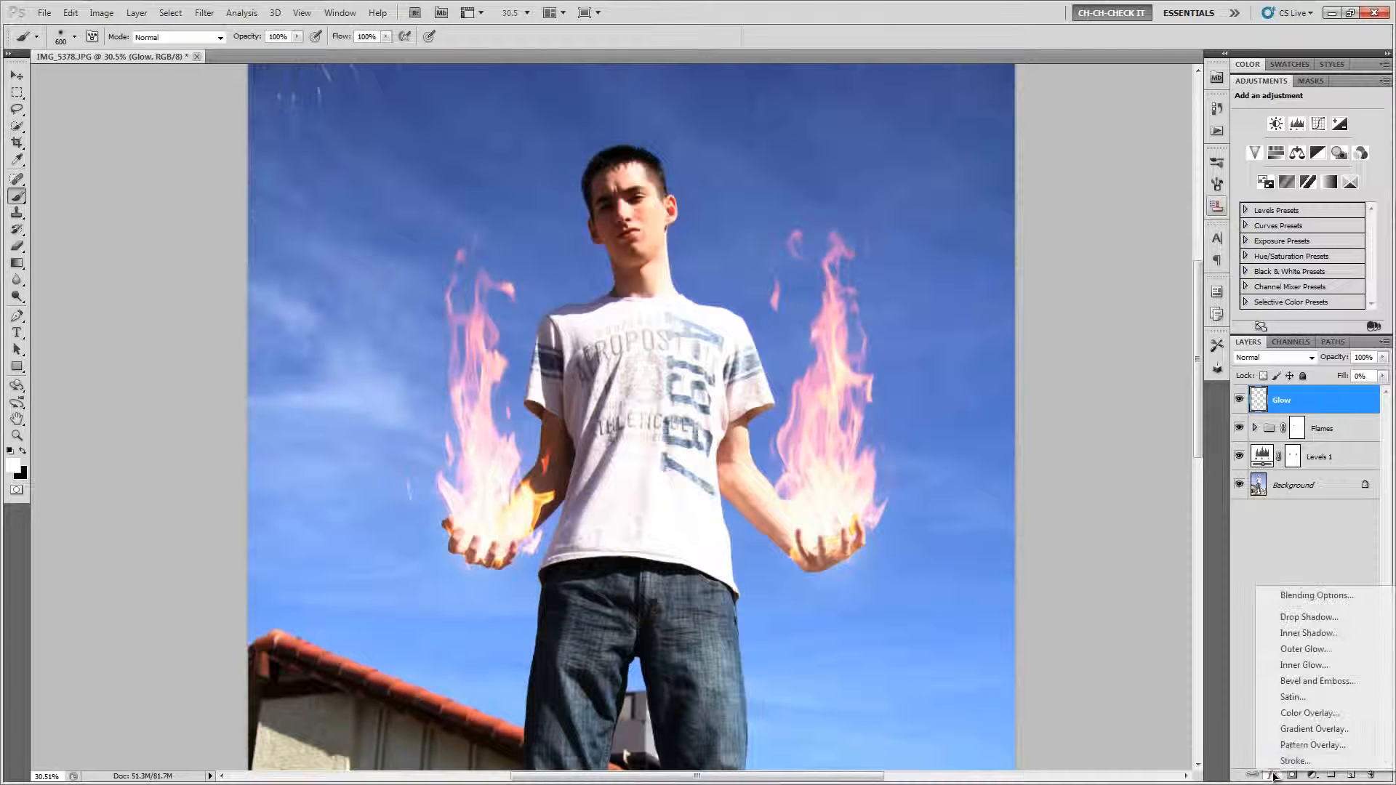
click(1310, 713)
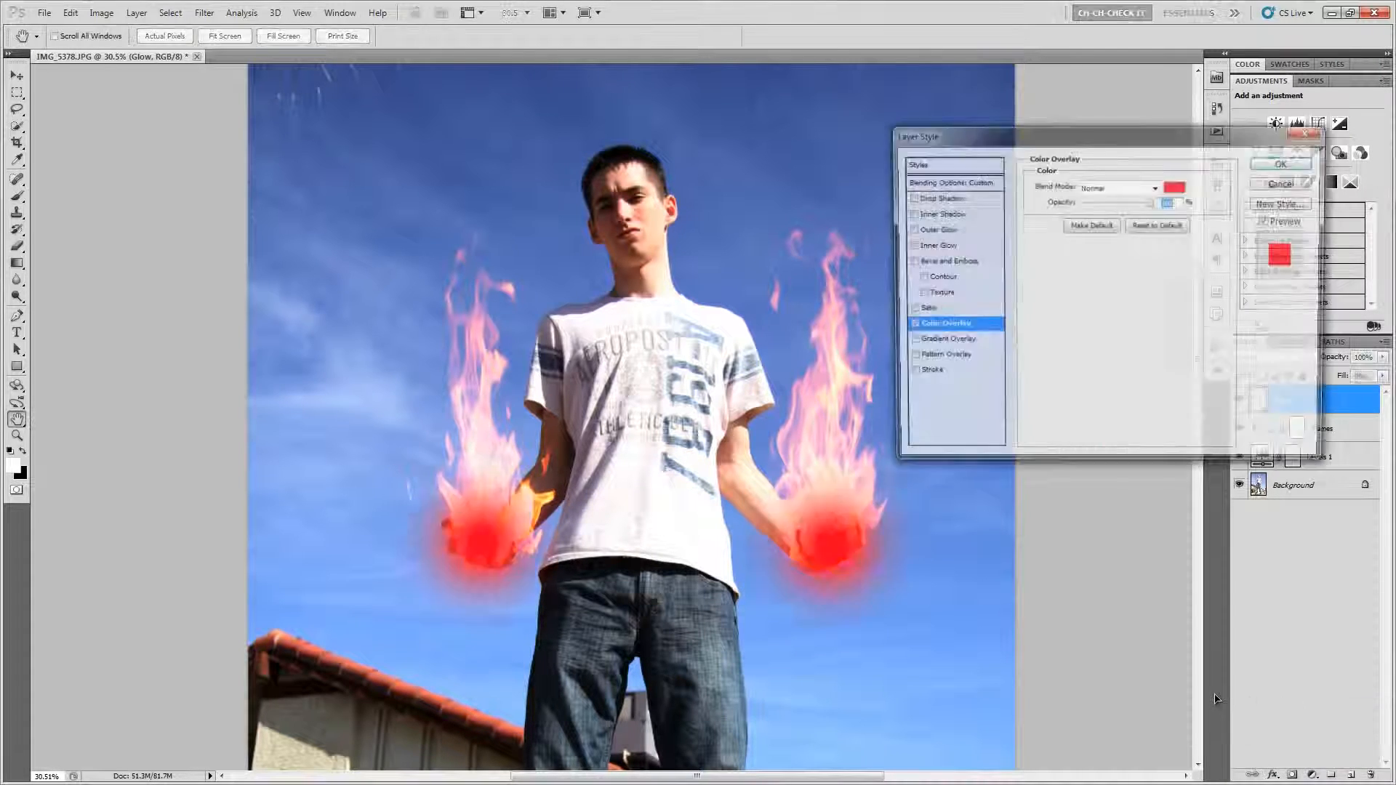
click(1124, 188)
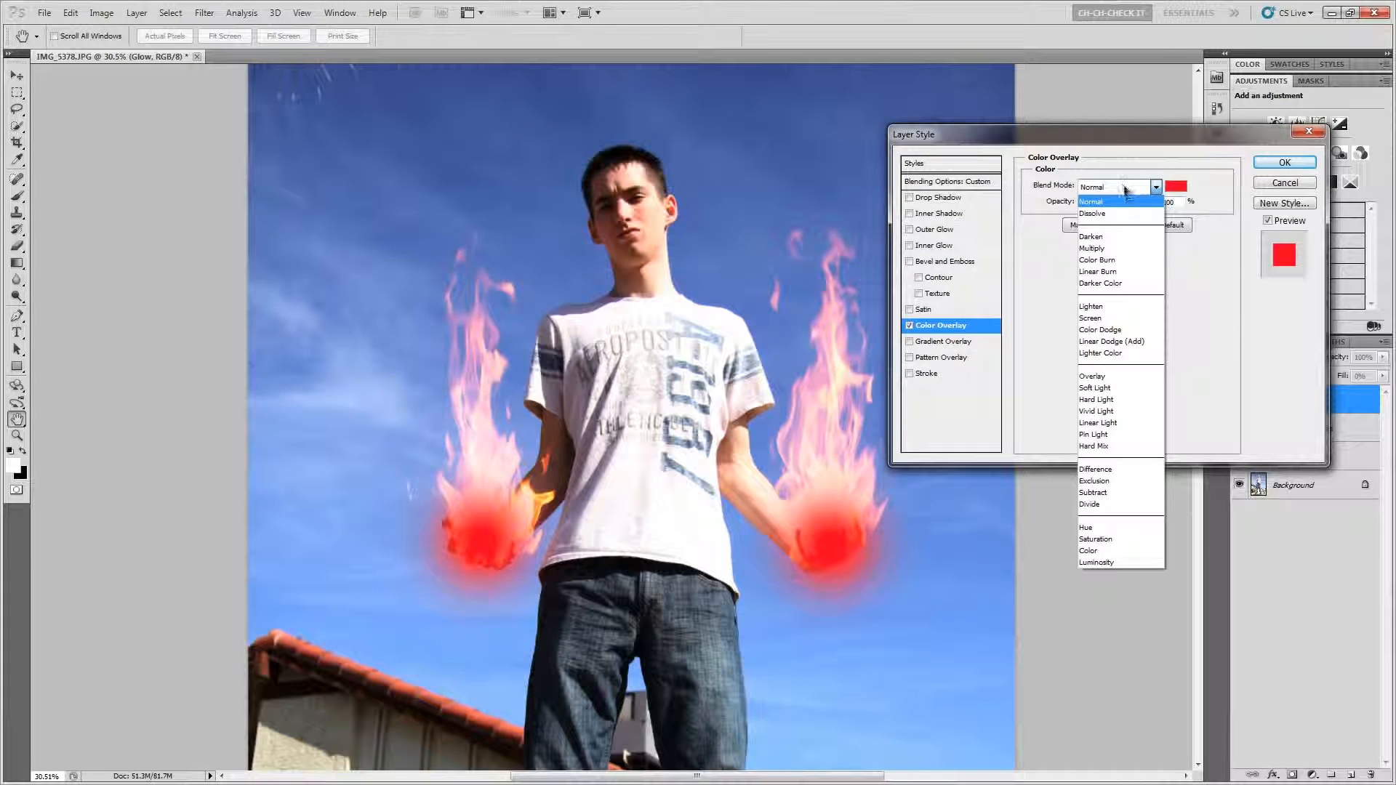
click(1115, 331)
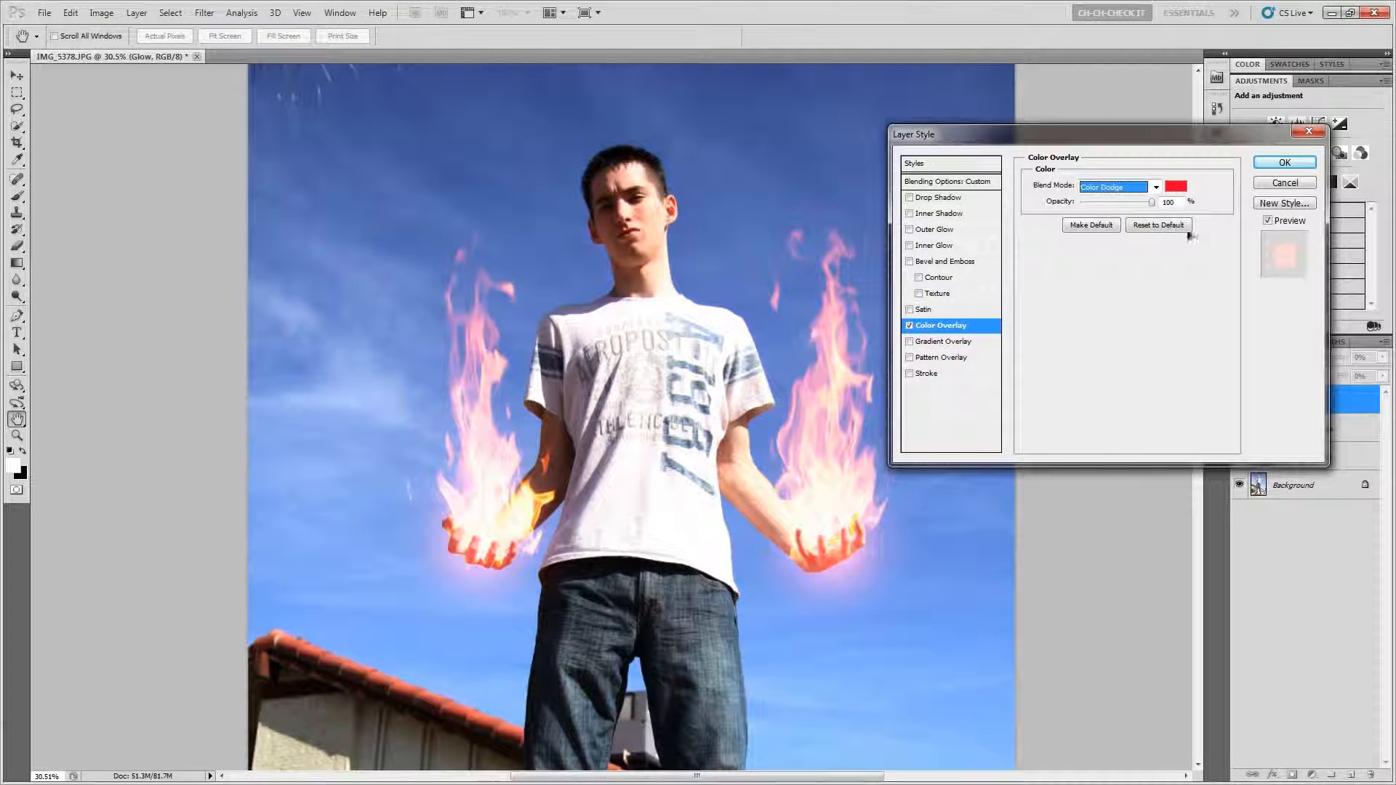
Step: Set the overlay color to orange RGB 255, 66, 0, accept the layer style and dab extra glow below the hand beside the larger flame
click(1180, 189)
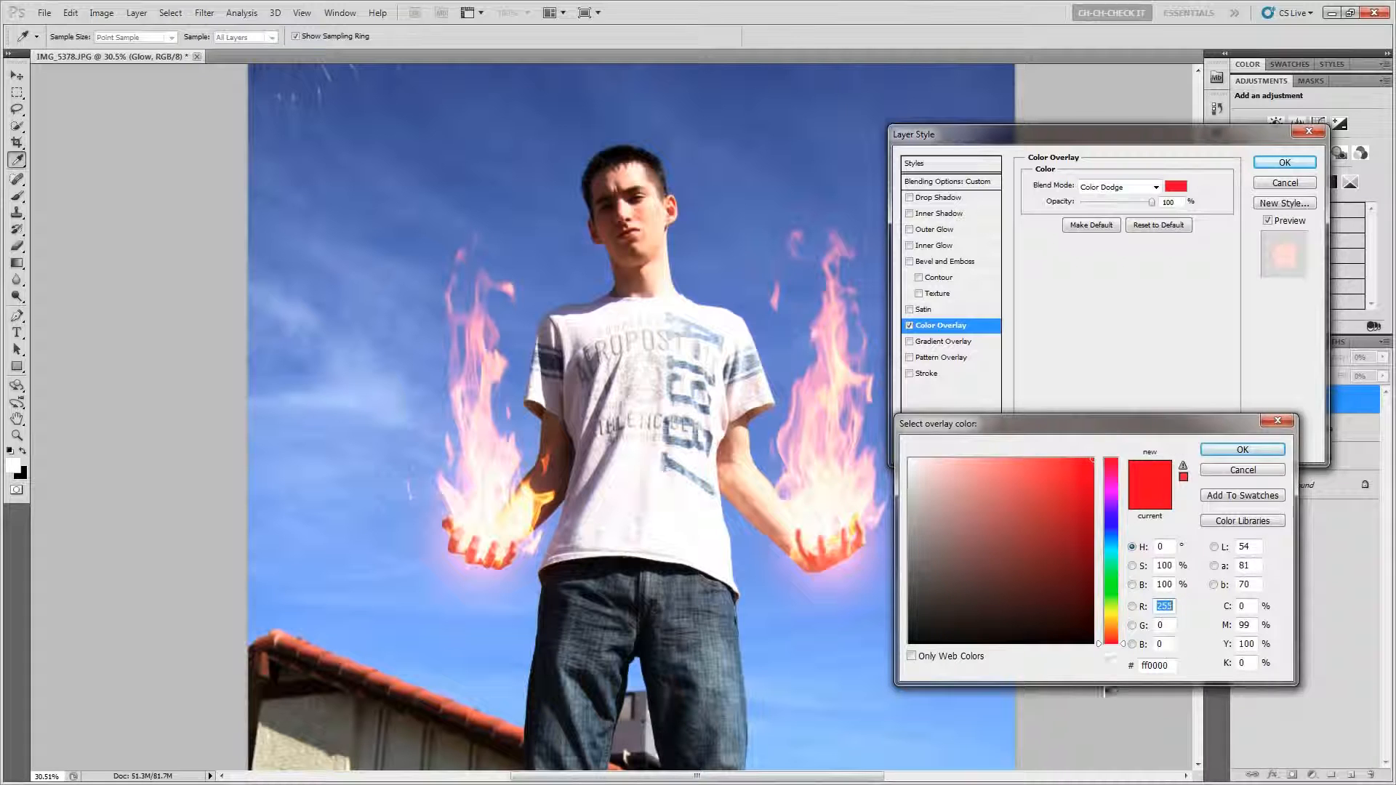
drag(1115, 642, 1115, 638)
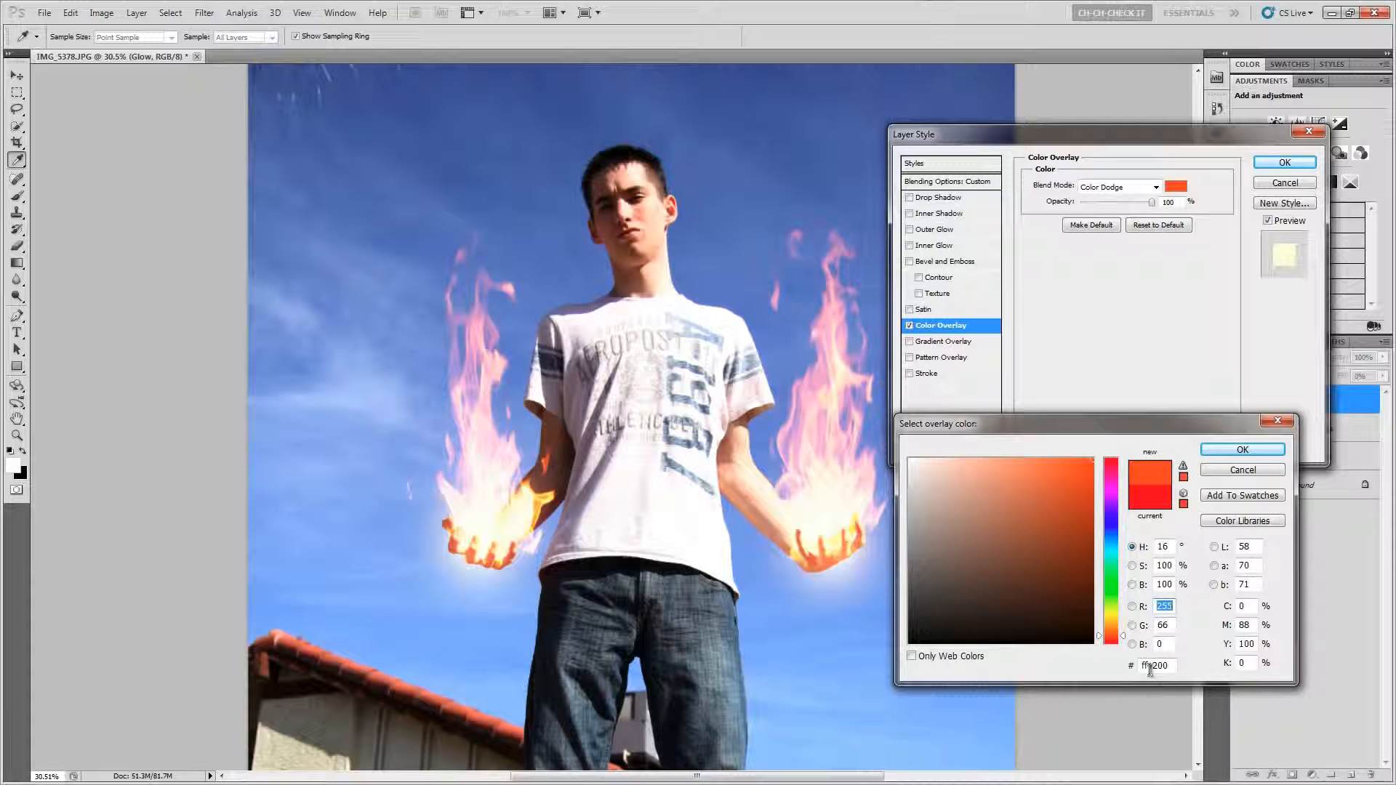
click(1244, 450)
click(1284, 162)
key(b)
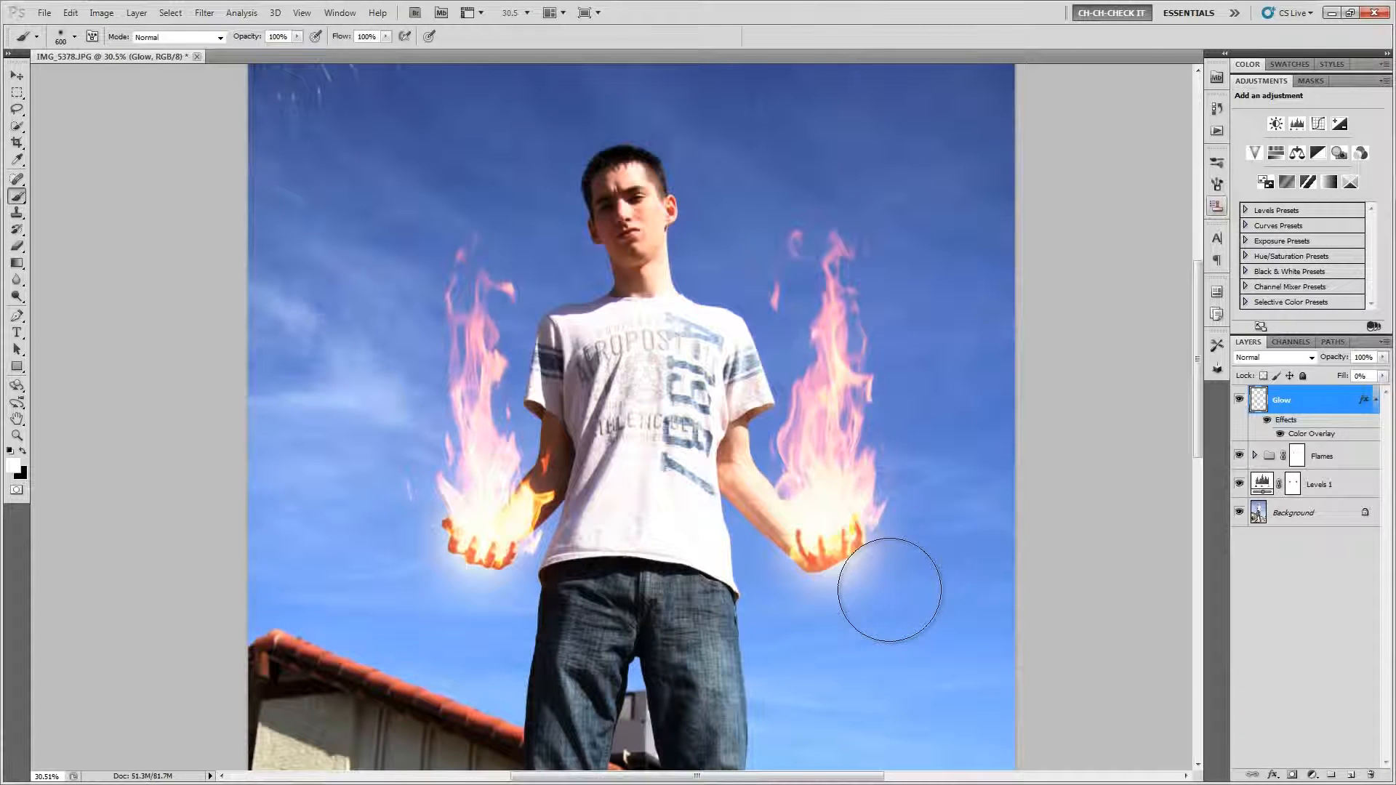
click(829, 590)
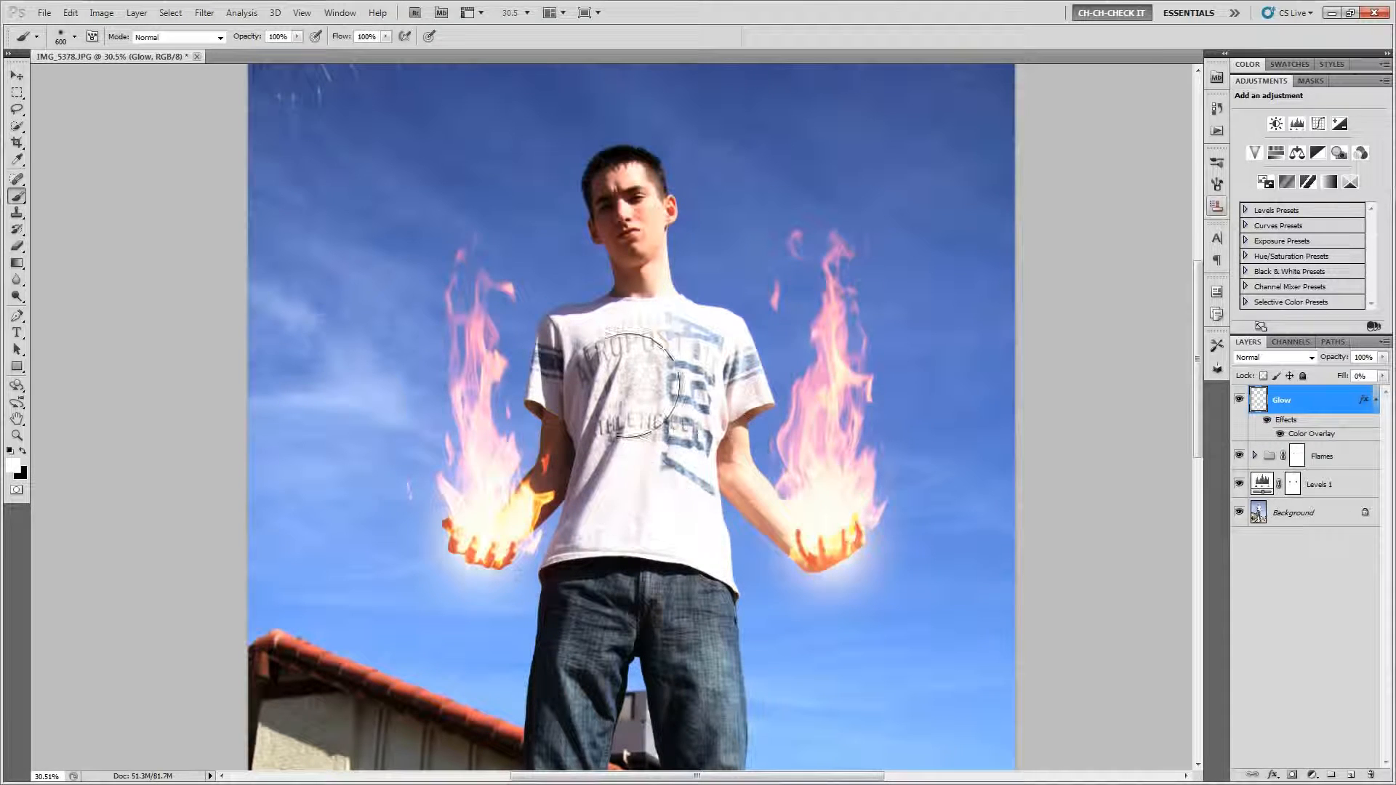
Step: Add a Color Balance adjustment layer with an inverted mask and midtones at Cyan-Red +43 and Yellow-Blue -19
click(1298, 153)
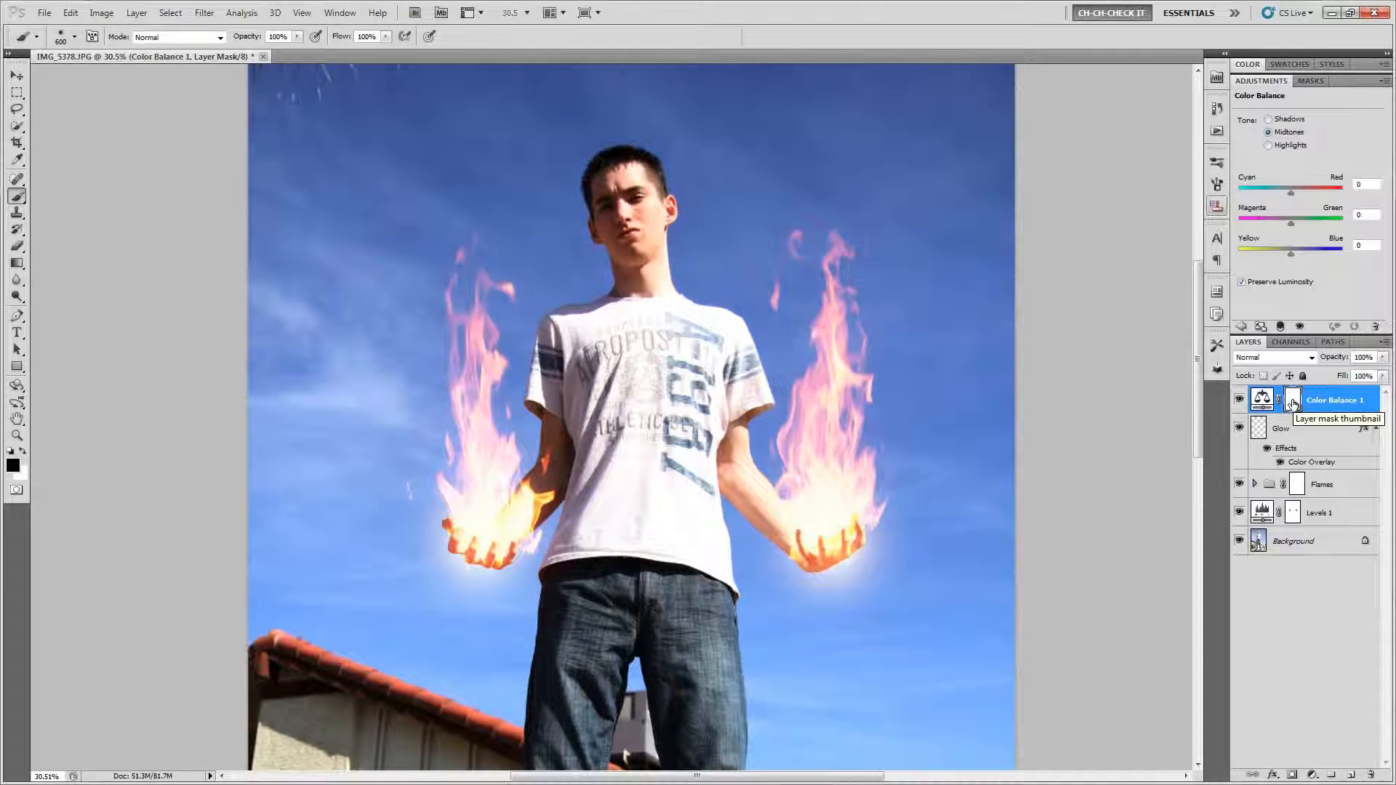
key(ctrl+i)
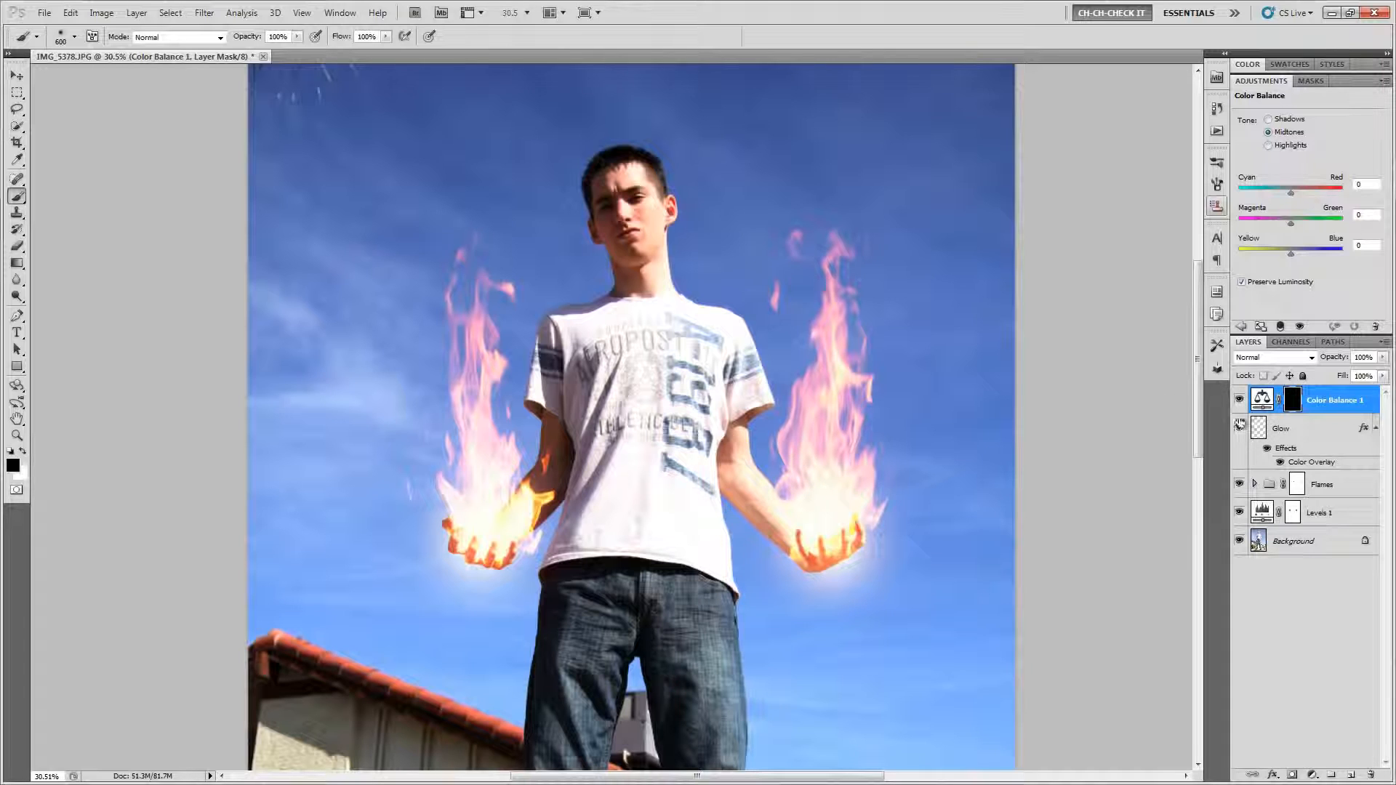
drag(1290, 193, 1298, 195)
drag(1294, 256, 1284, 260)
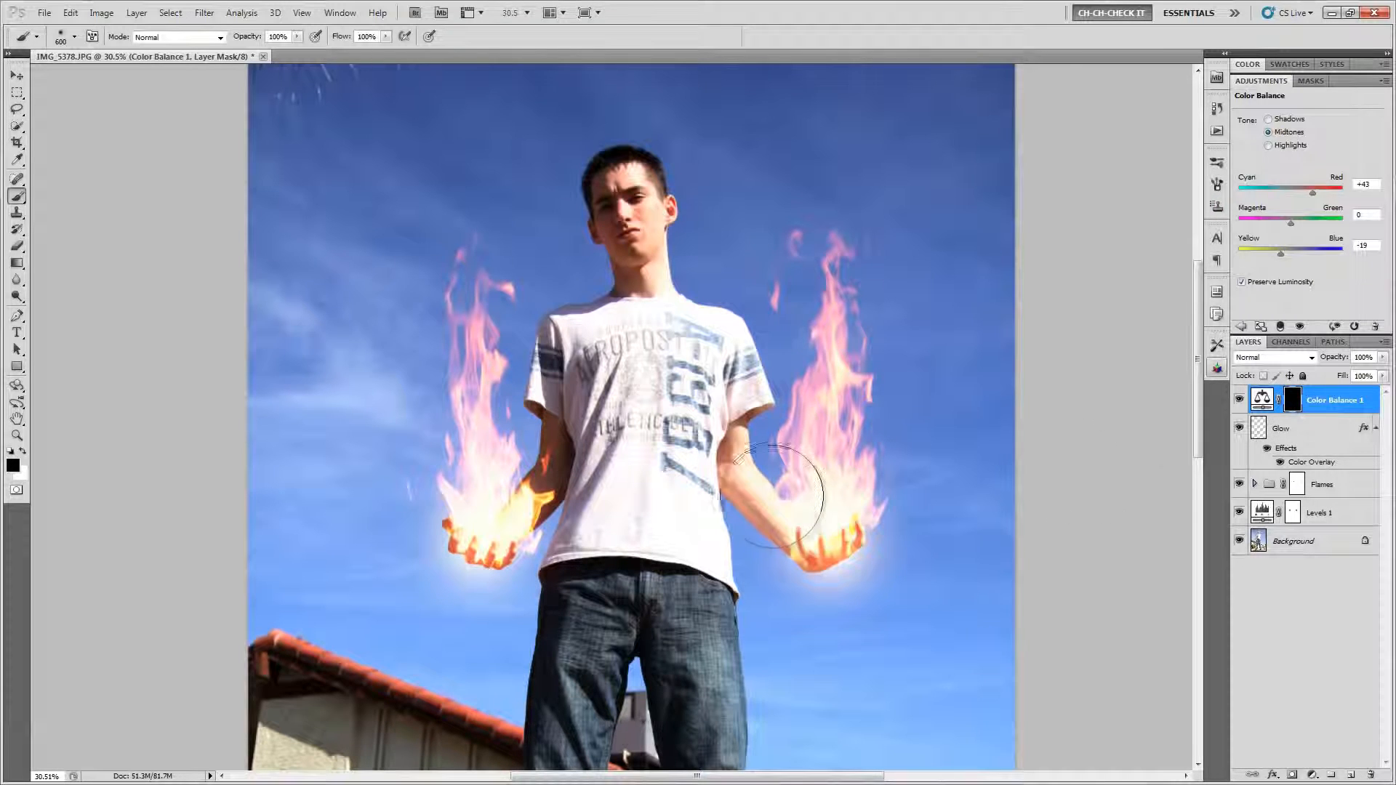
Step: Paint white on the Color Balance mask over both arms and the shirt, and over the jeans at 37% brush opacity
key(x)
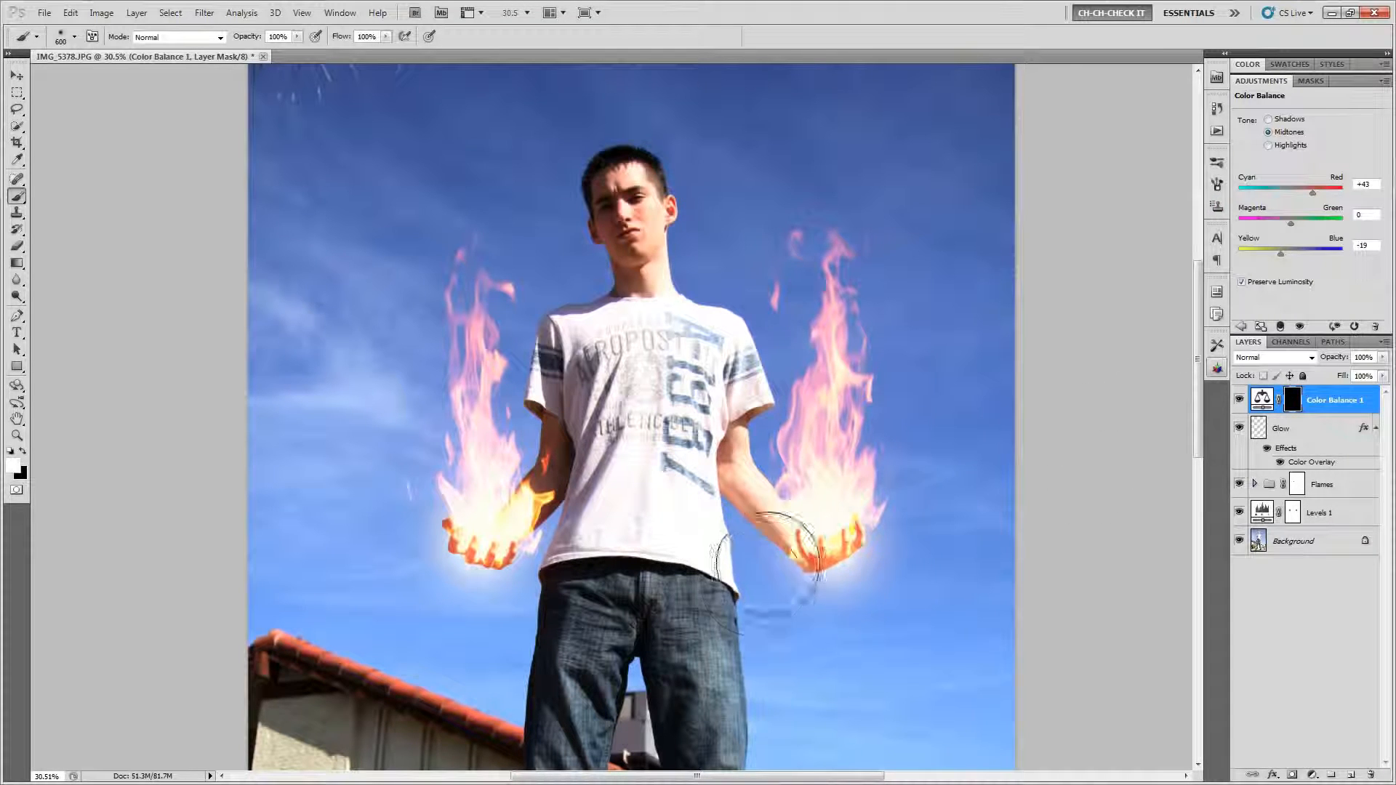
mouse_move(731, 497)
mouse_down()
mouse_move(728, 436)
mouse_move(720, 513)
mouse_move(726, 434)
mouse_move(701, 467)
mouse_move(805, 536)
mouse_move(827, 531)
mouse_move(807, 538)
mouse_up()
mouse_move(571, 534)
mouse_down()
mouse_move(499, 483)
mouse_move(518, 457)
mouse_move(477, 527)
mouse_move(492, 530)
mouse_up()
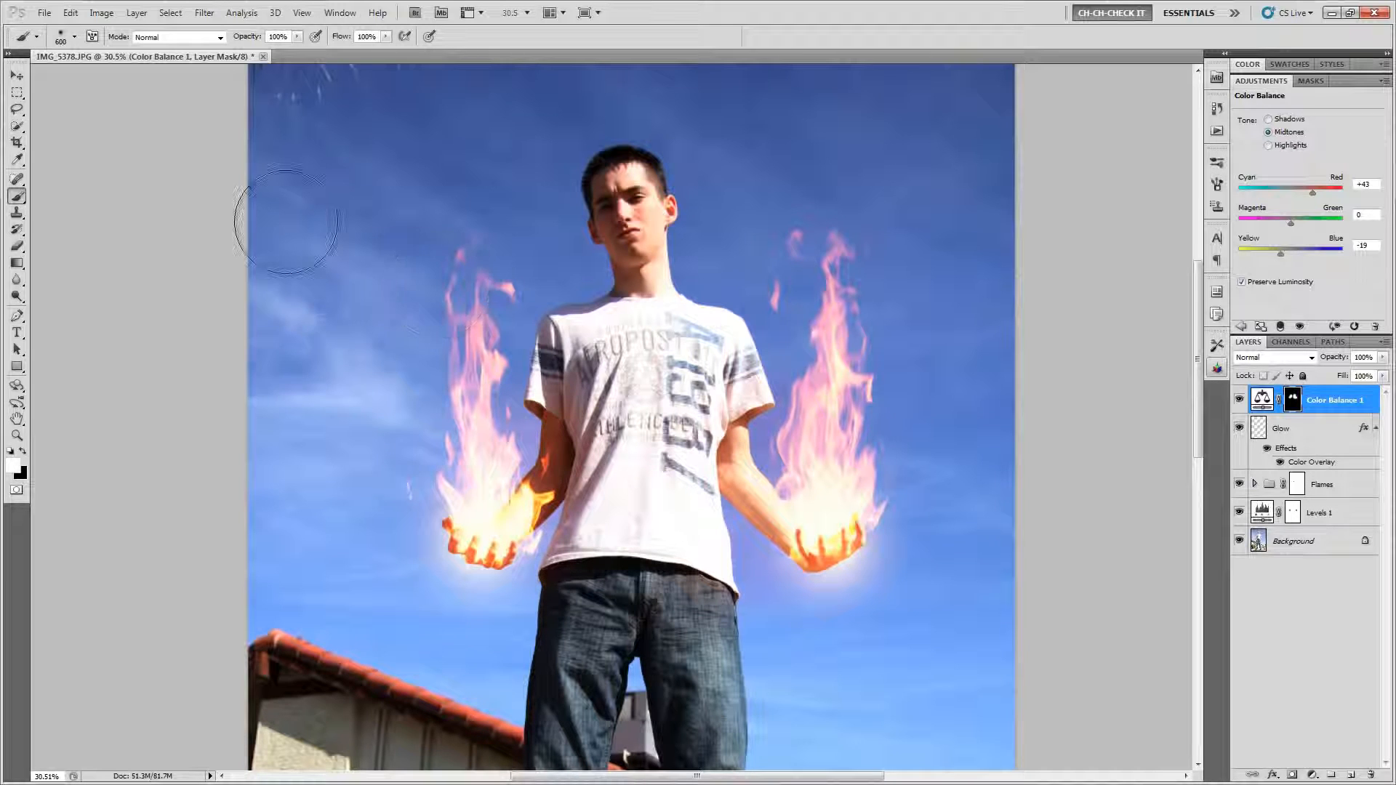
drag(251, 40, 206, 43)
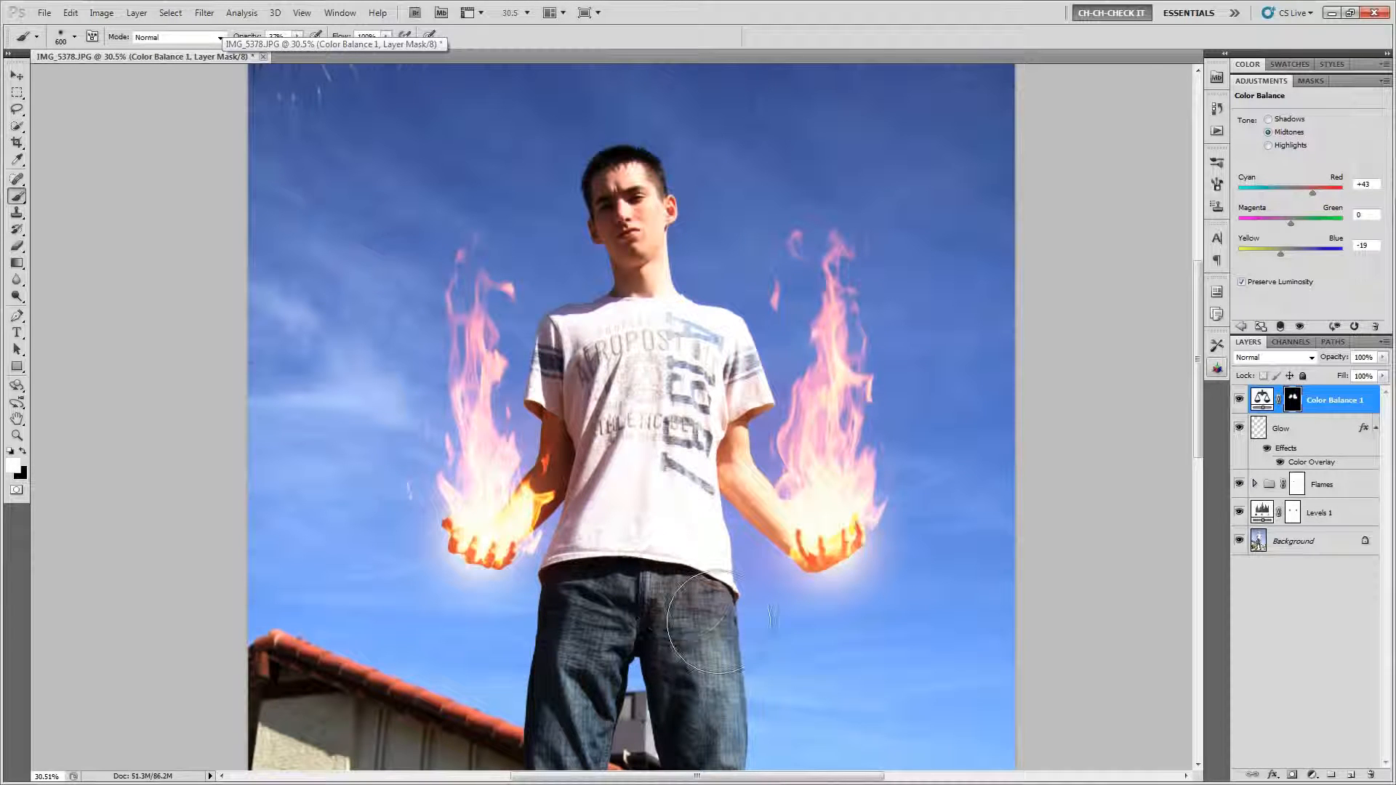
drag(537, 665, 729, 678)
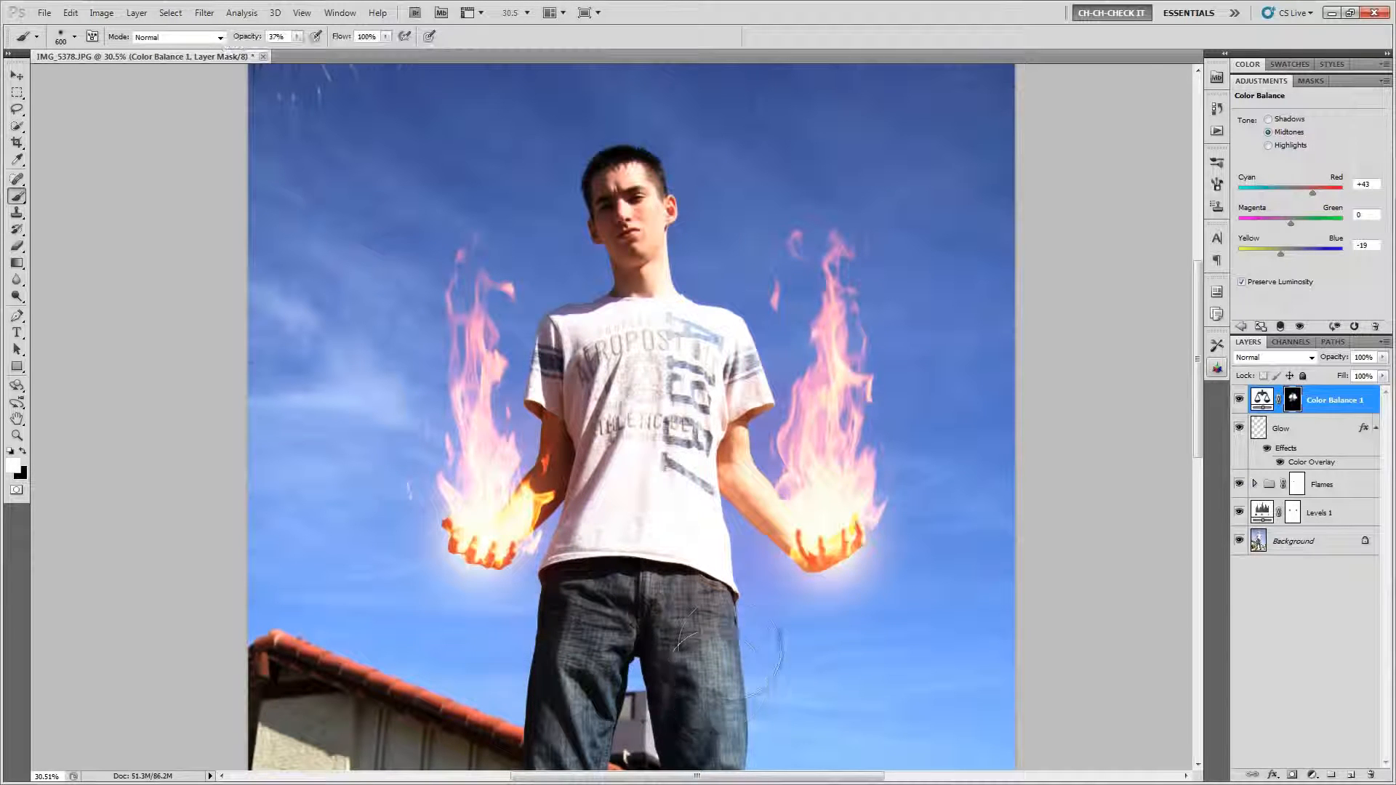
Step: Paint black at 100% opacity on the Color Balance mask over the sky beside the arms and torso, using brushes of 50 to 200 px
drag(245, 37, 340, 41)
scroll(836, 436, up, 3)
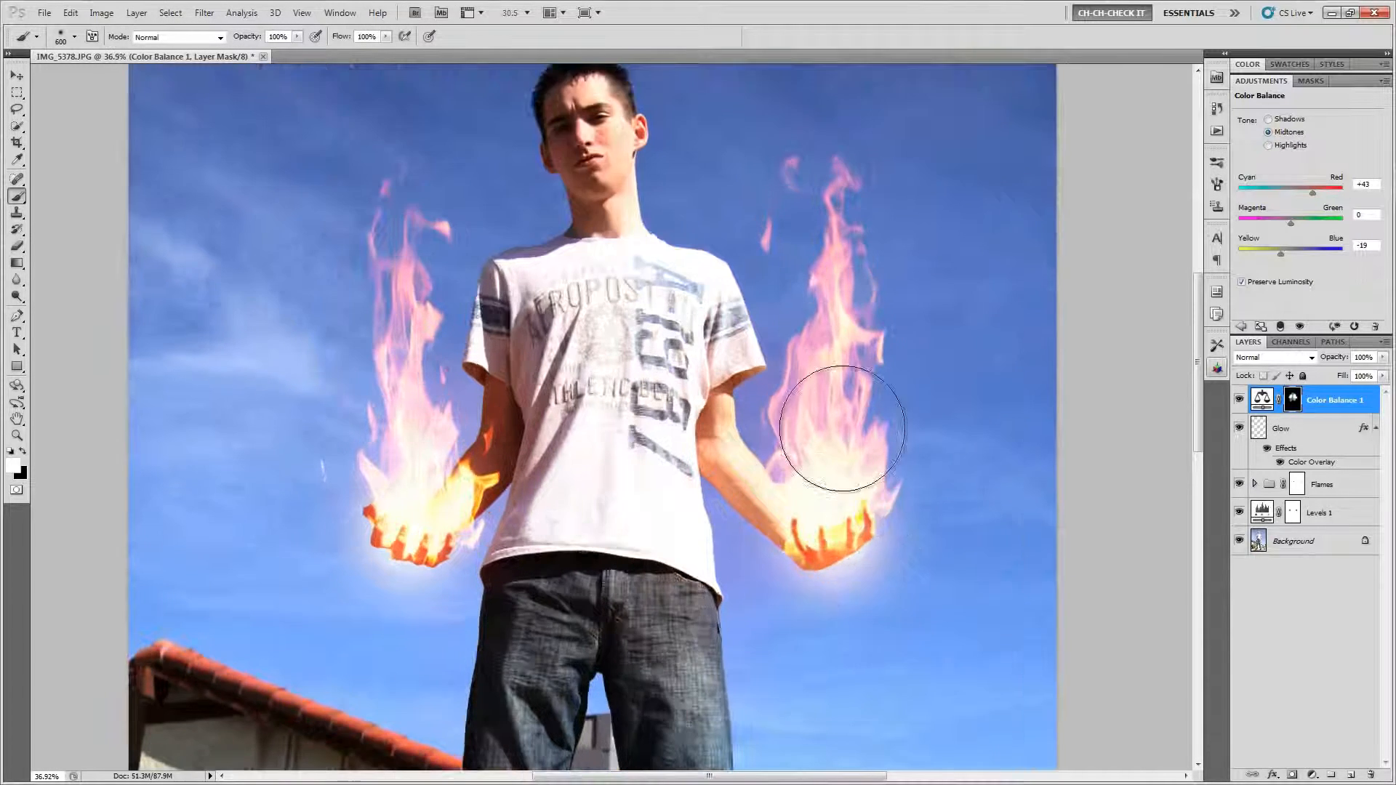
key(x)
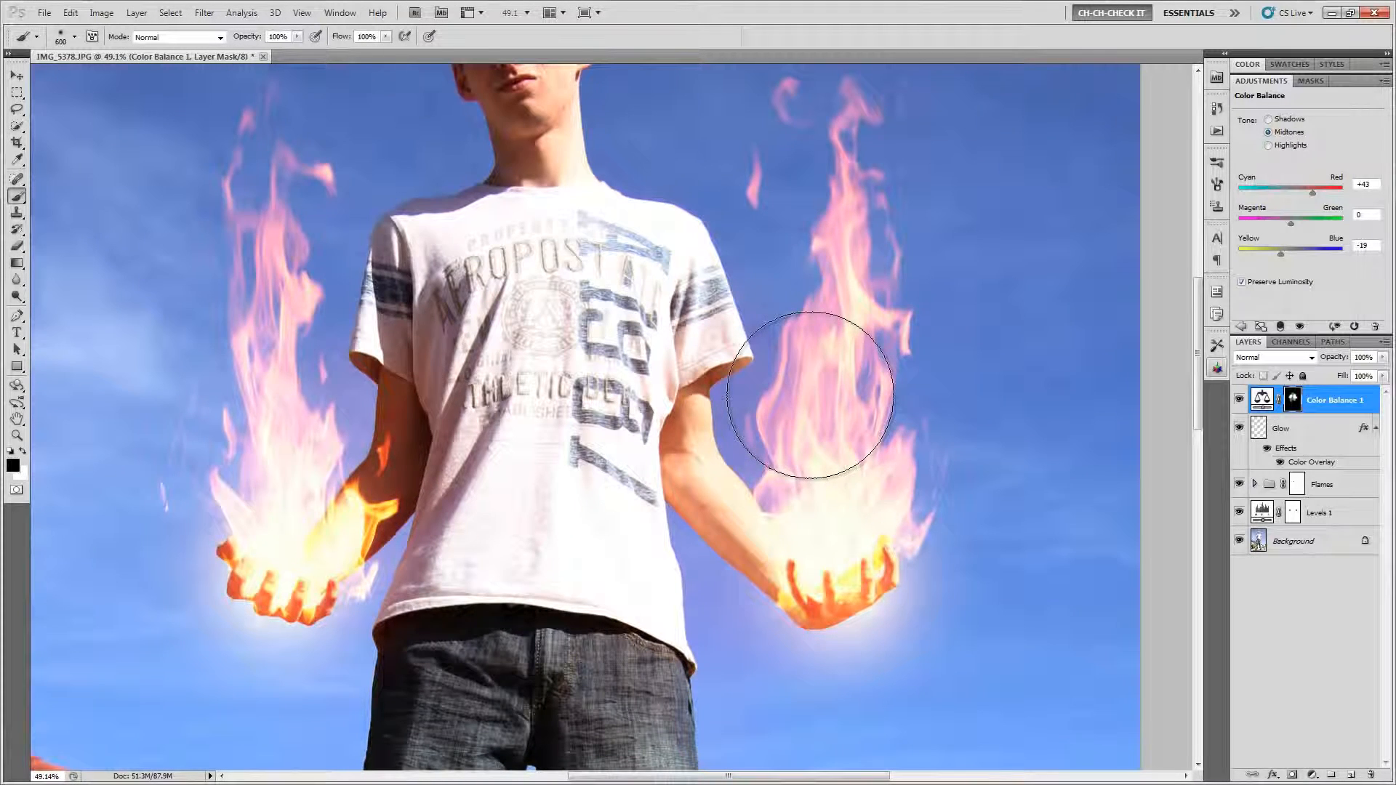
key(bracketleft)
key(bracketleft)
key(bracketleft)
key(bracketleft)
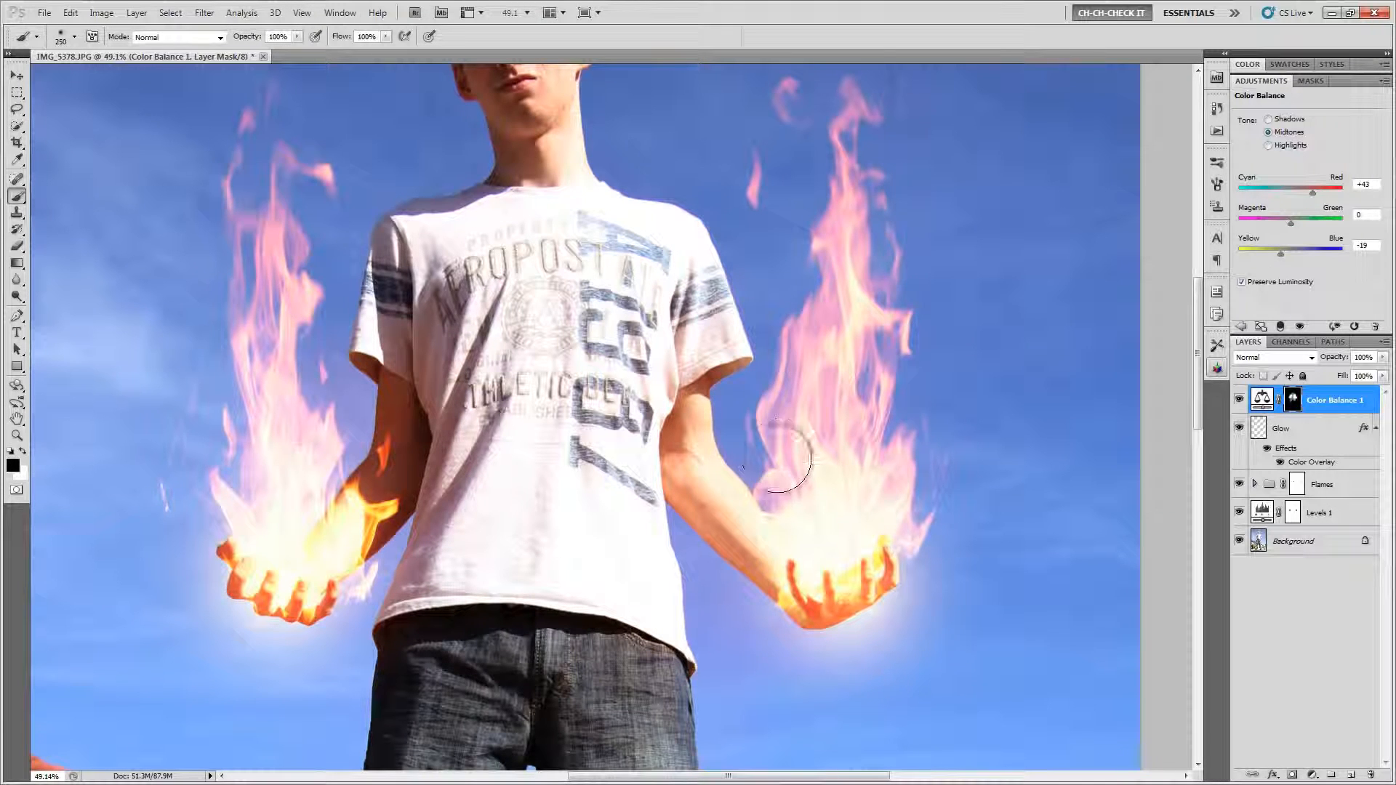
key(bracketleft)
key(bracketleft)
key(bracketleft)
key(bracketleft)
key(bracketleft)
key(bracketleft)
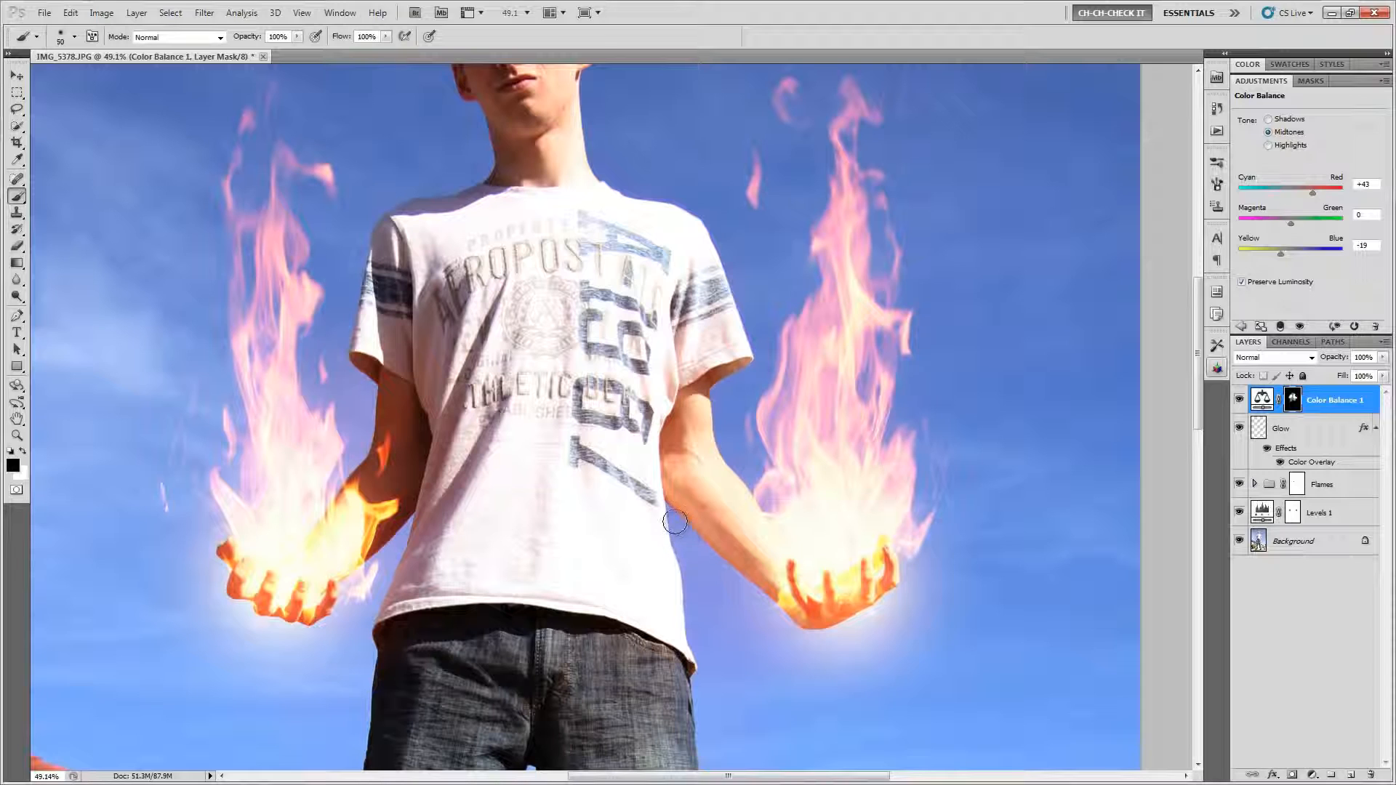
key(bracketright)
key(bracketright)
key(bracketright)
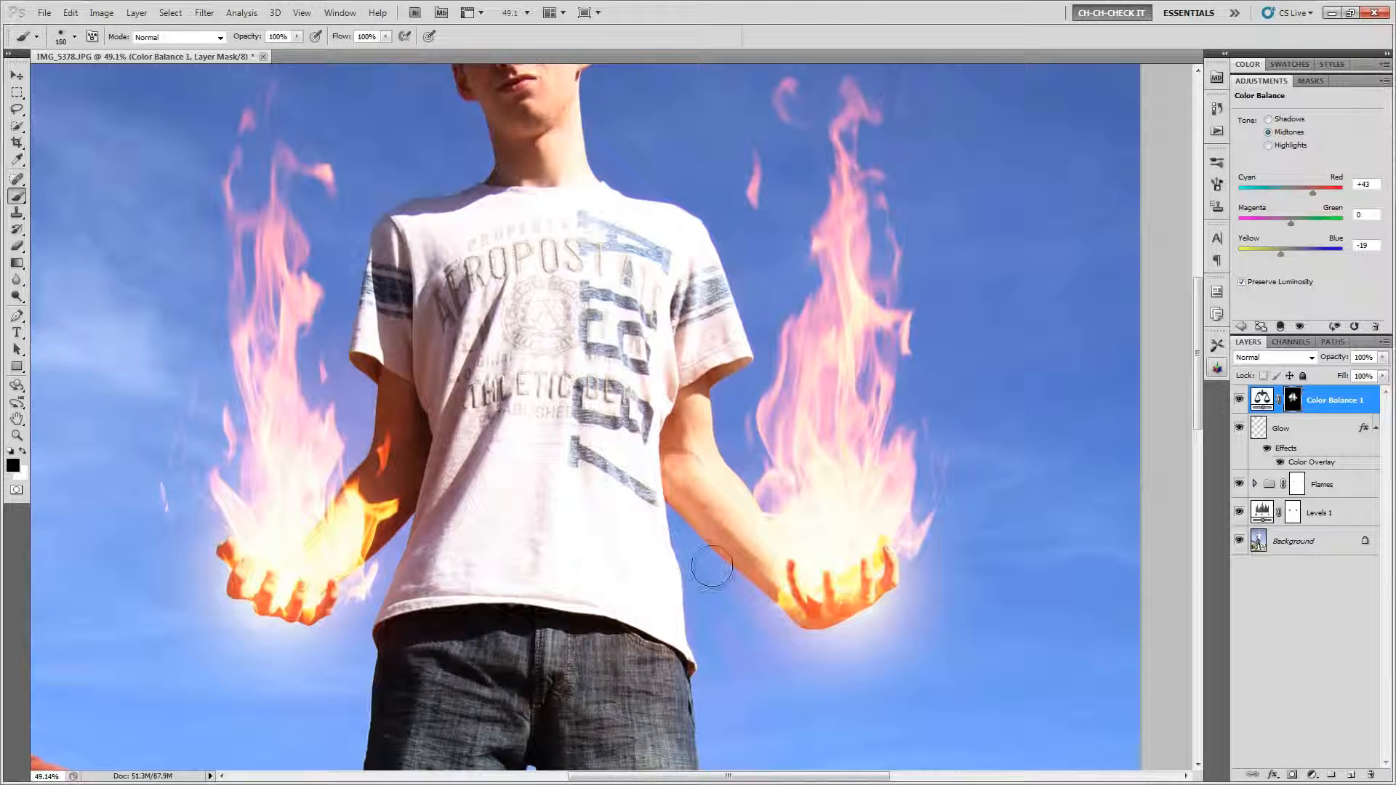
key(bracketright)
key(bracketright)
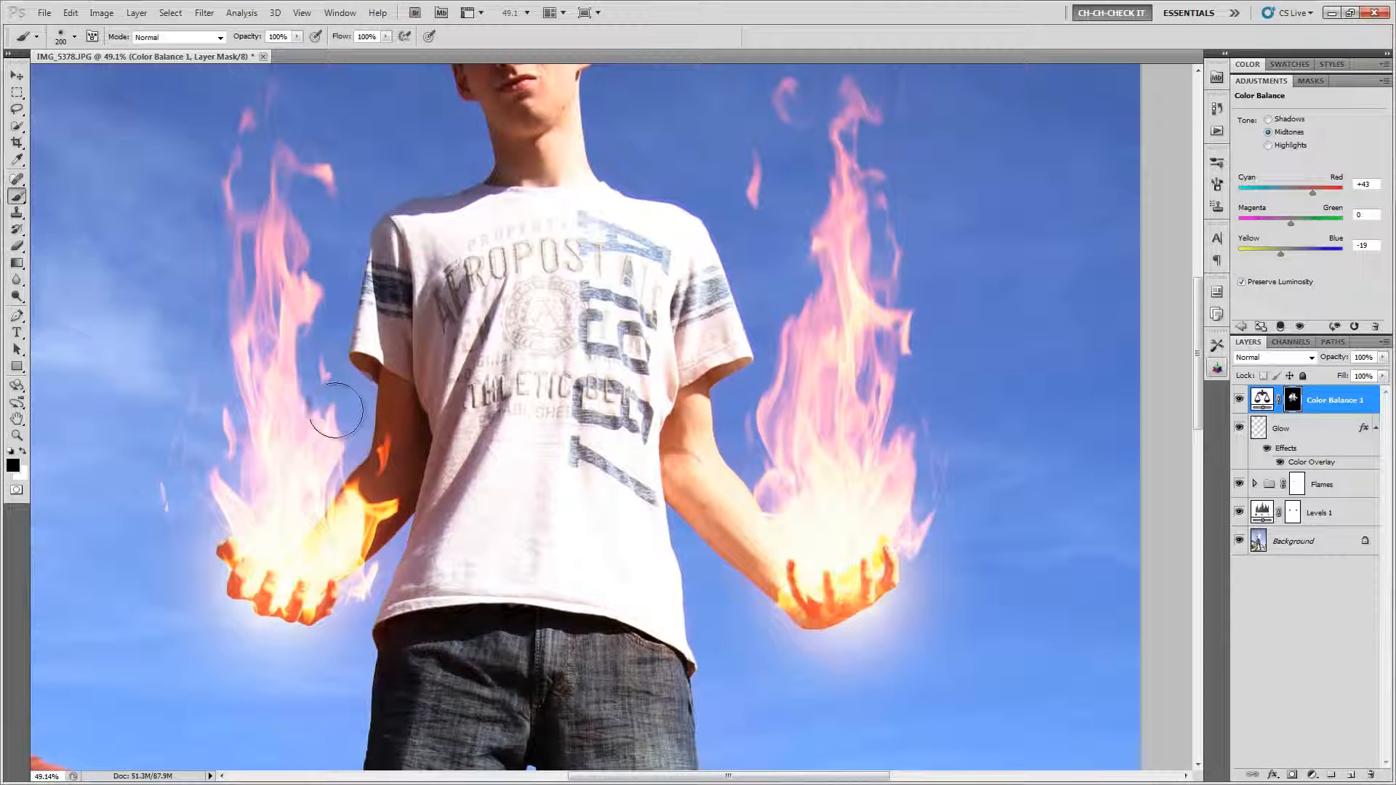
Step: Toggle the Color Balance layer's visibility to compare the man with and without the warm firelight tint
scroll(250, 506, down, 3)
scroll(250, 507, up, 1)
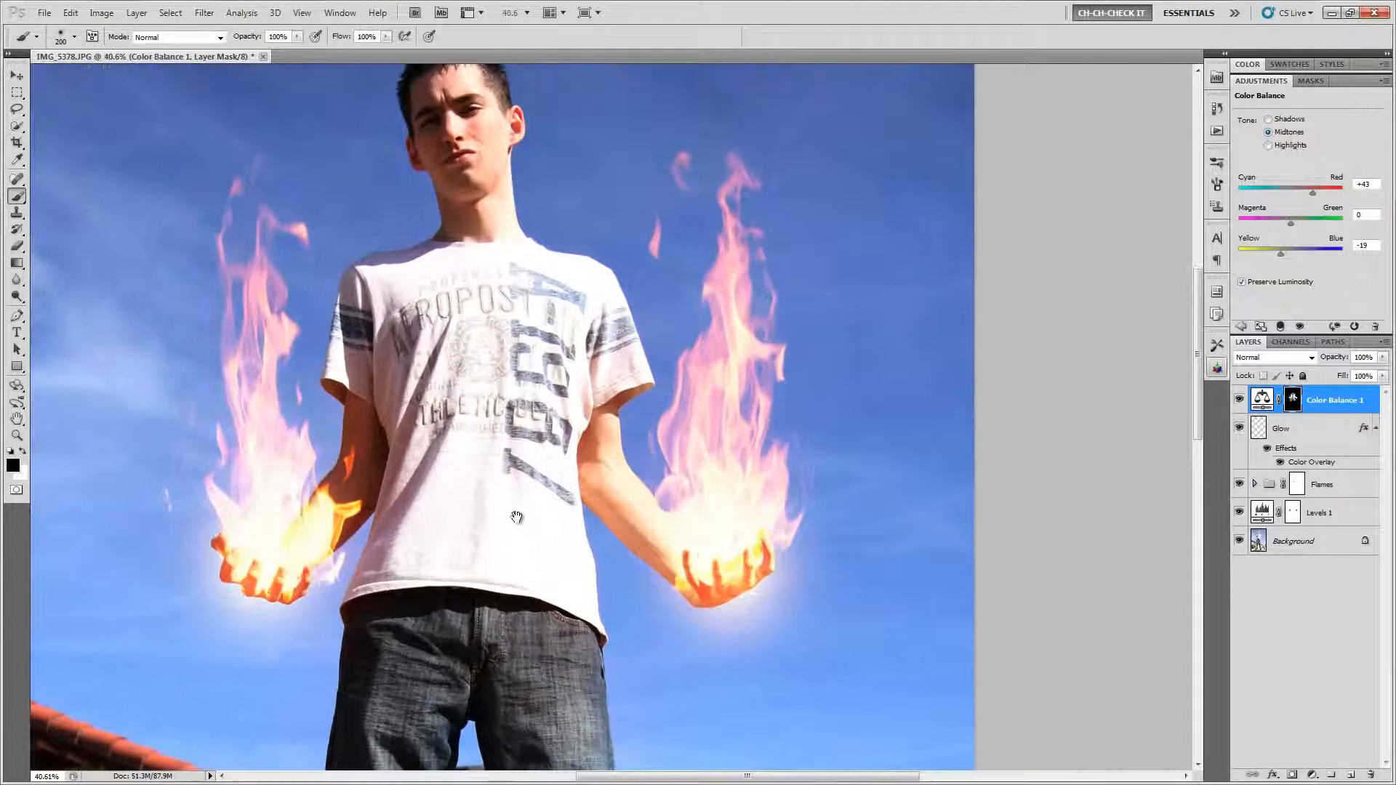
scroll(661, 471, down, 2)
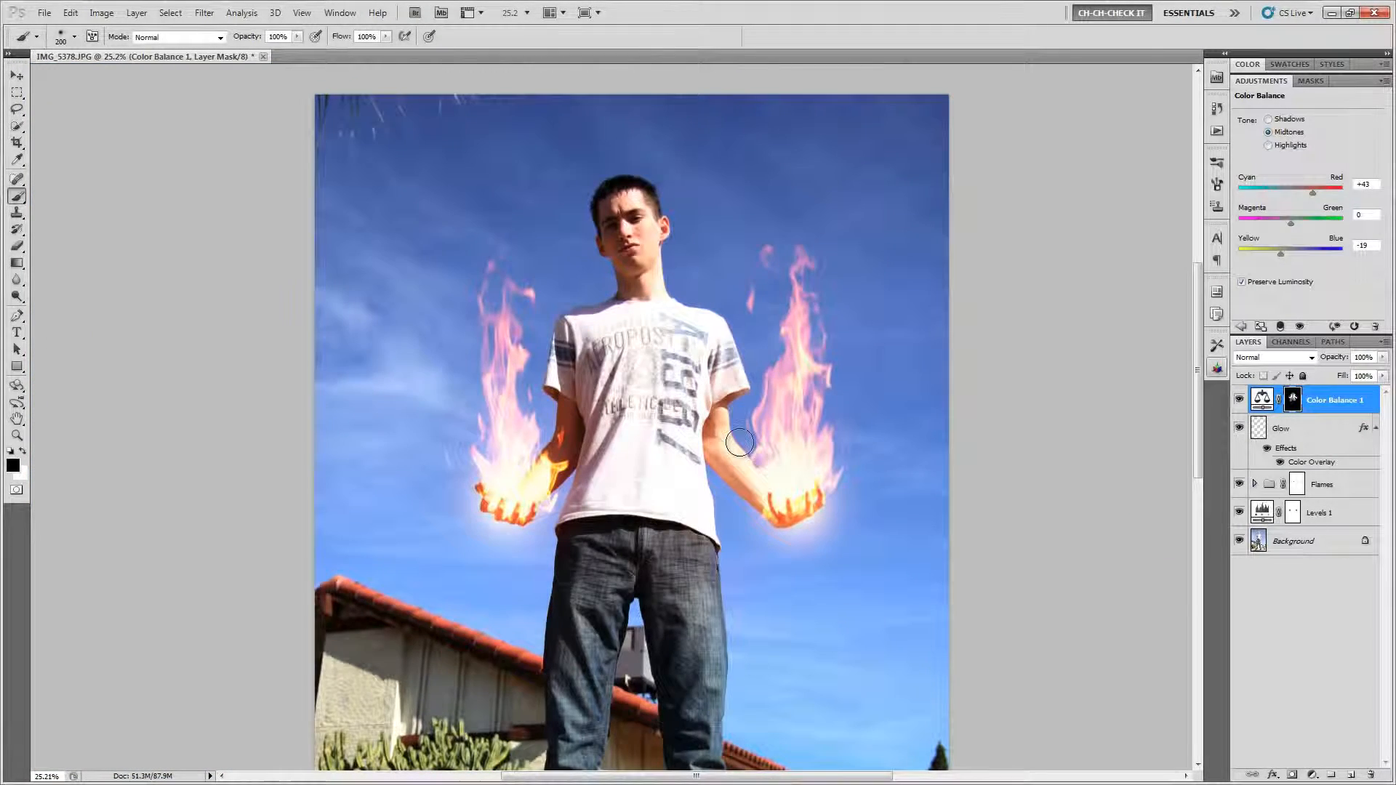
click(1241, 400)
click(1241, 400)
click(1241, 401)
click(1241, 401)
click(1240, 401)
click(1241, 401)
click(1241, 401)
click(1240, 401)
click(1241, 401)
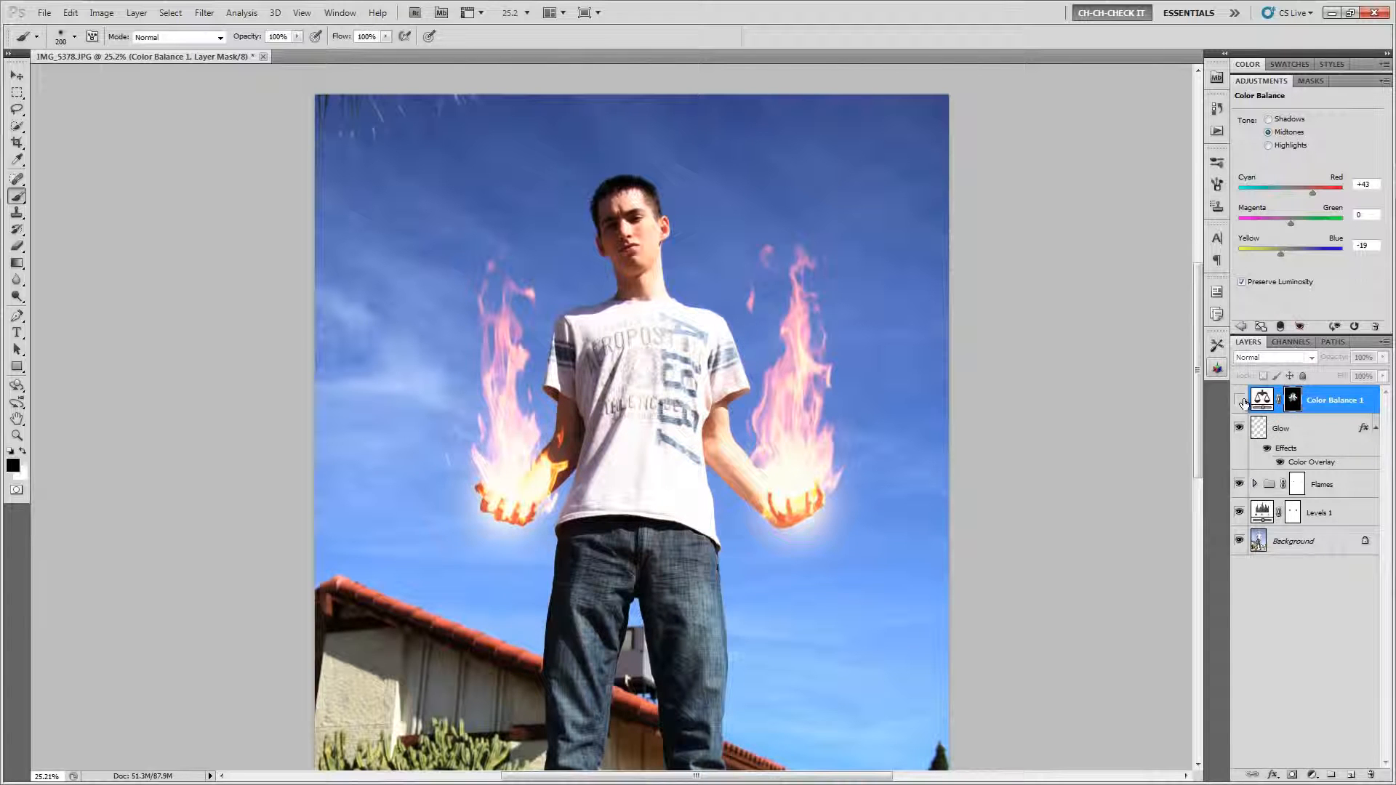
scroll(716, 491, down, 1)
scroll(723, 494, up, 1)
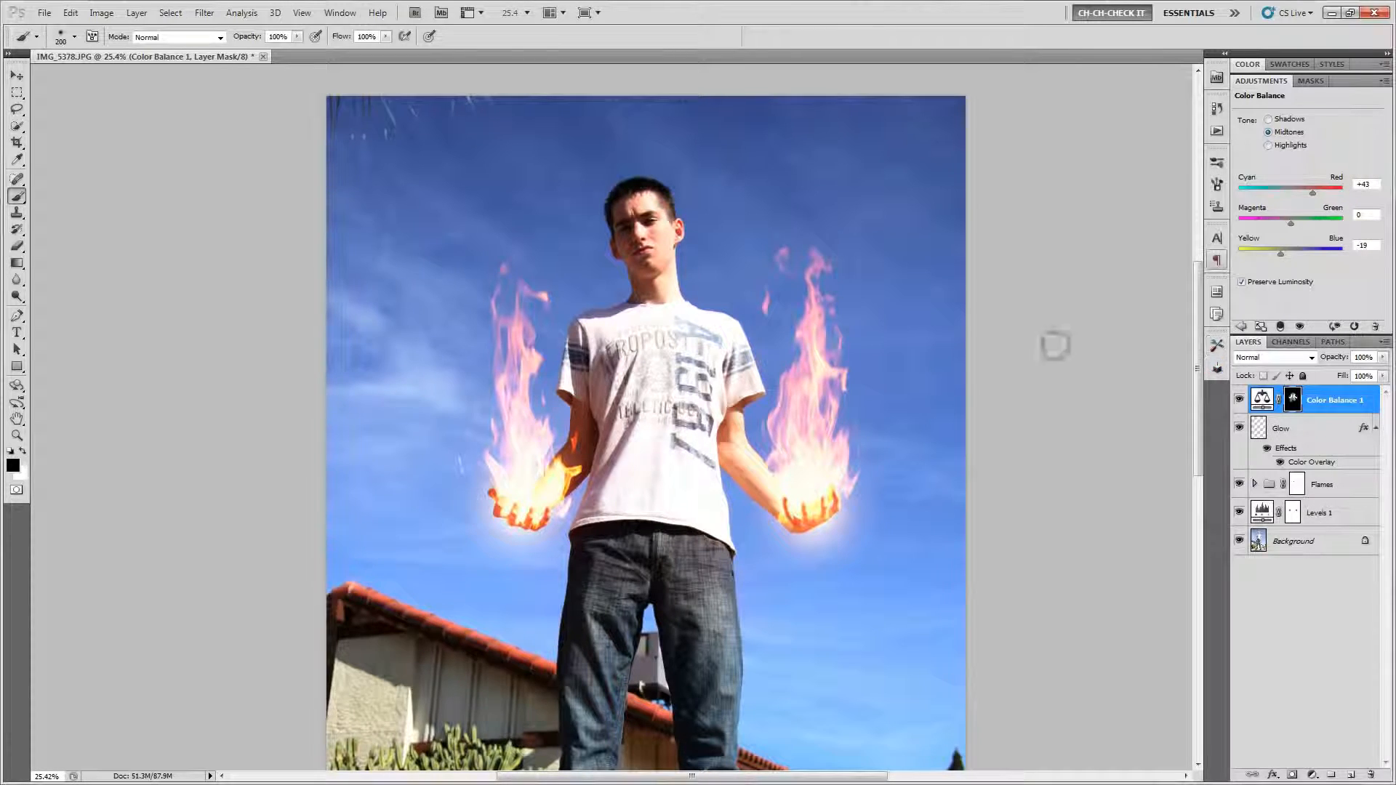
scroll(713, 518, down, 1)
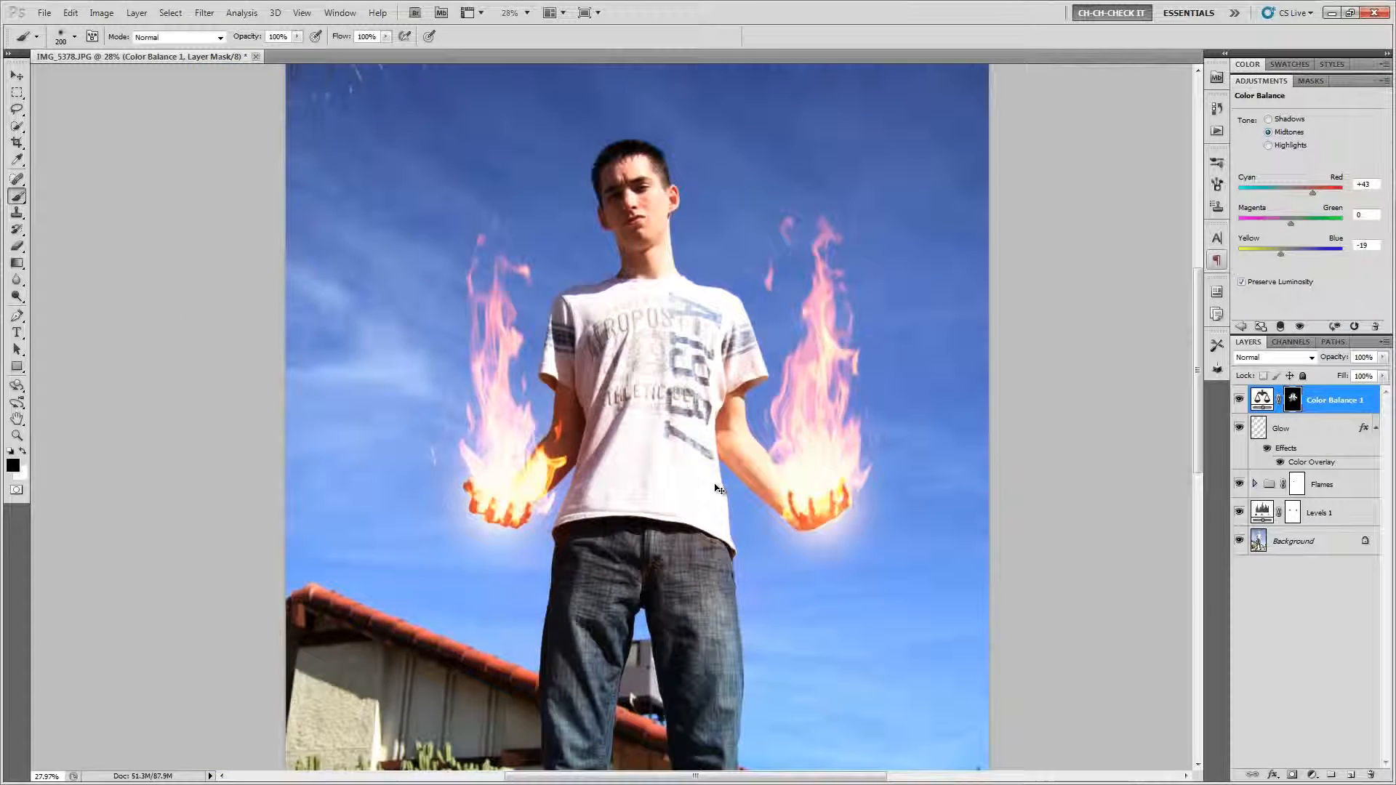
scroll(715, 485, down, 1)
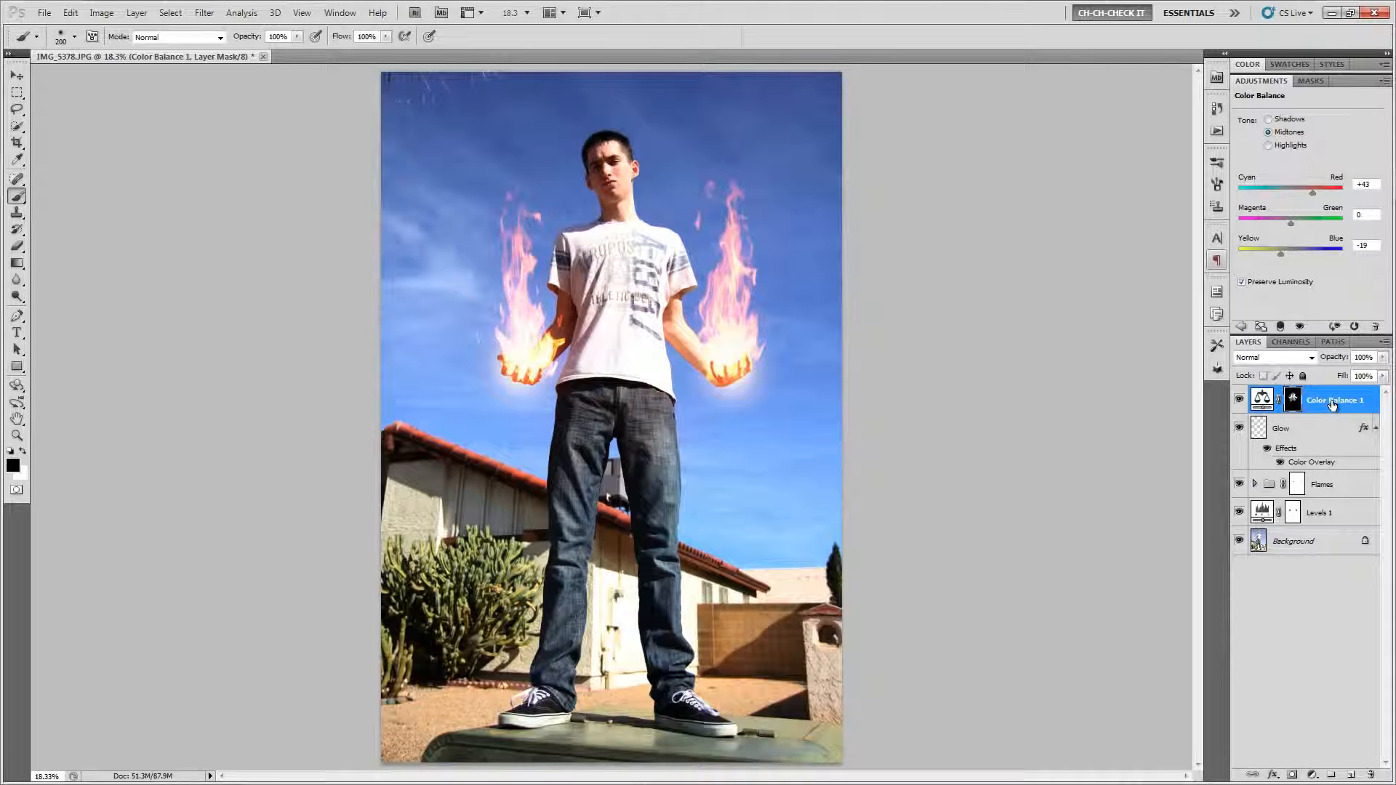
Step: Stamp all visible layers onto a new top layer and rename it Wavy
key(ctrl+alt+shift+e)
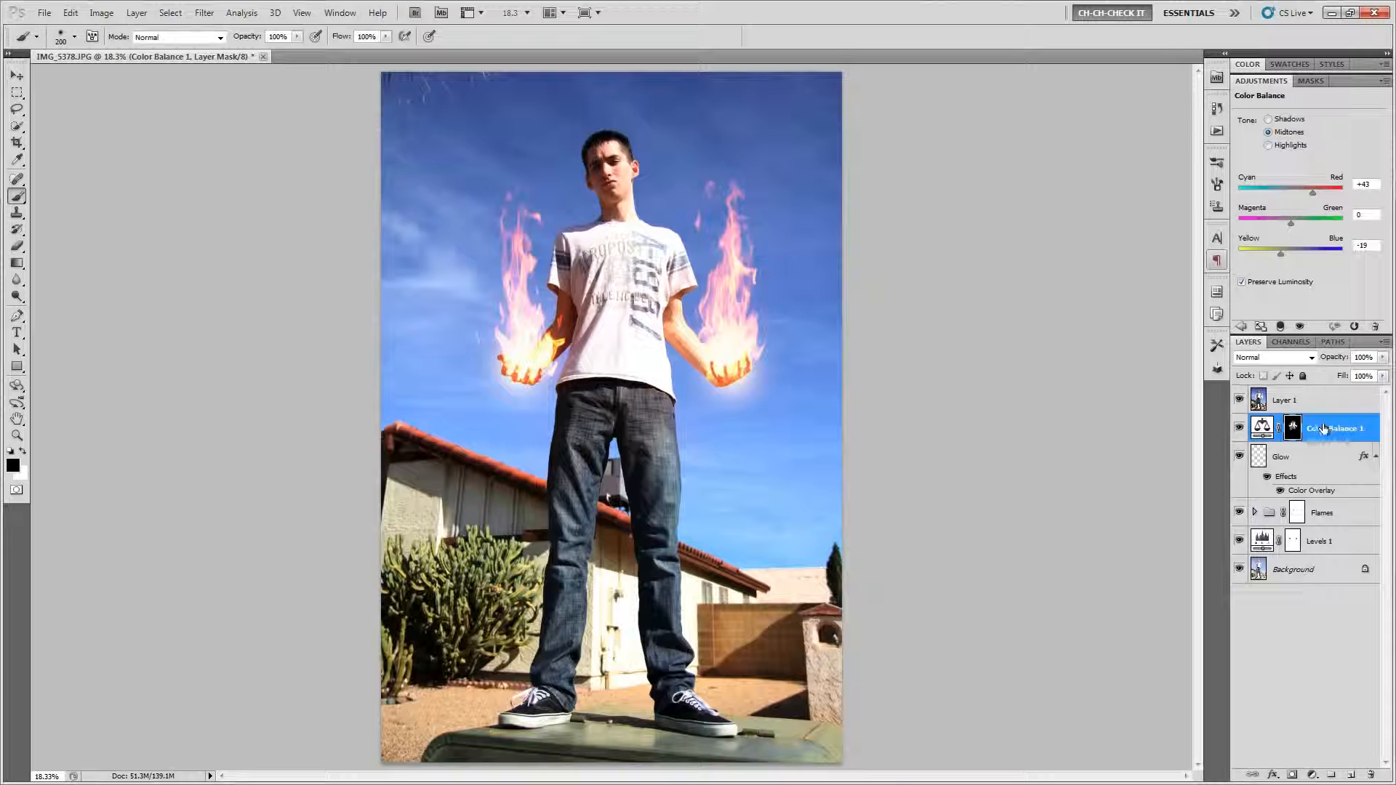
click(1290, 402)
double_click(1289, 402)
text(Wavy)
key(Return)
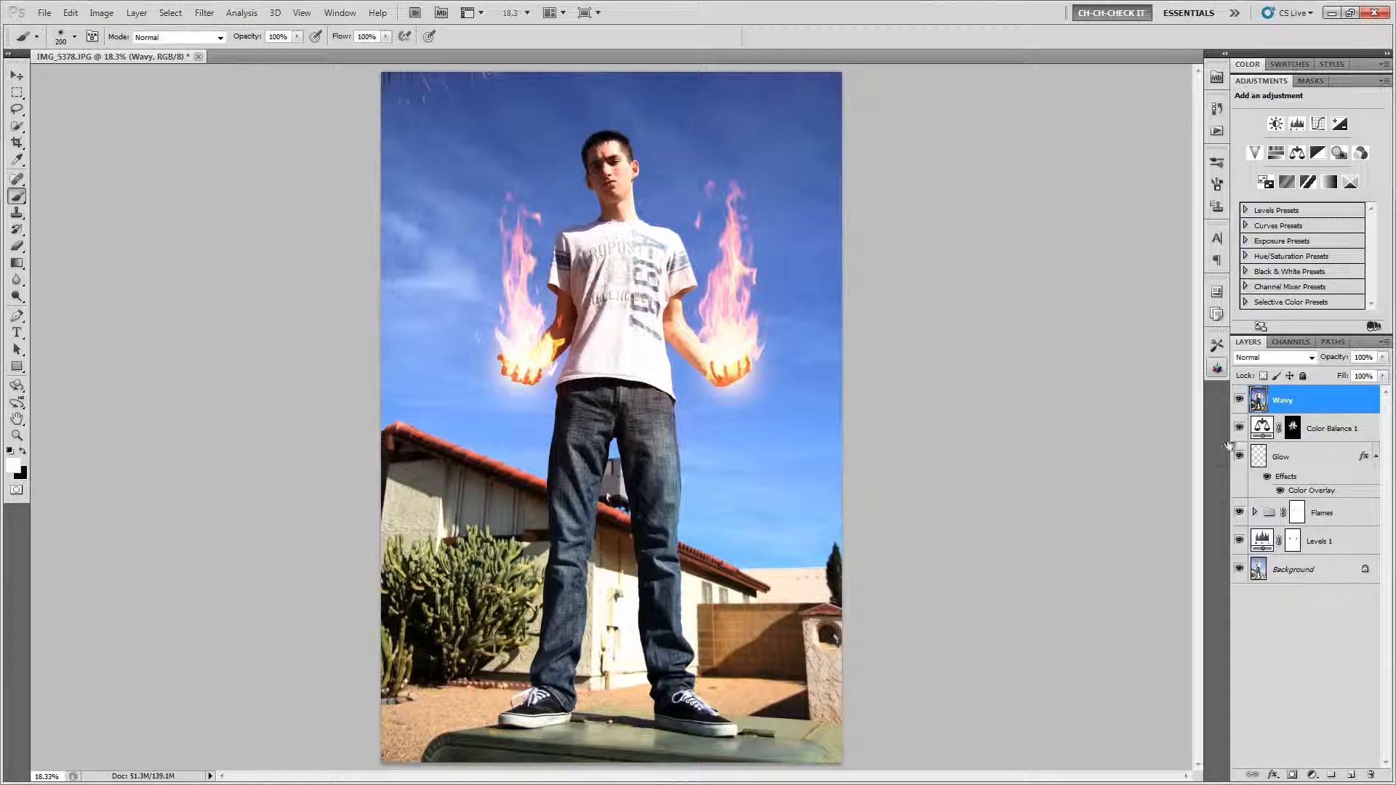
Step: Start the Wave distortion on the Wavy layer with 2 generators, wavelength 10 to 215 and minimum amplitude 15
click(205, 13)
mouse_move(242, 185)
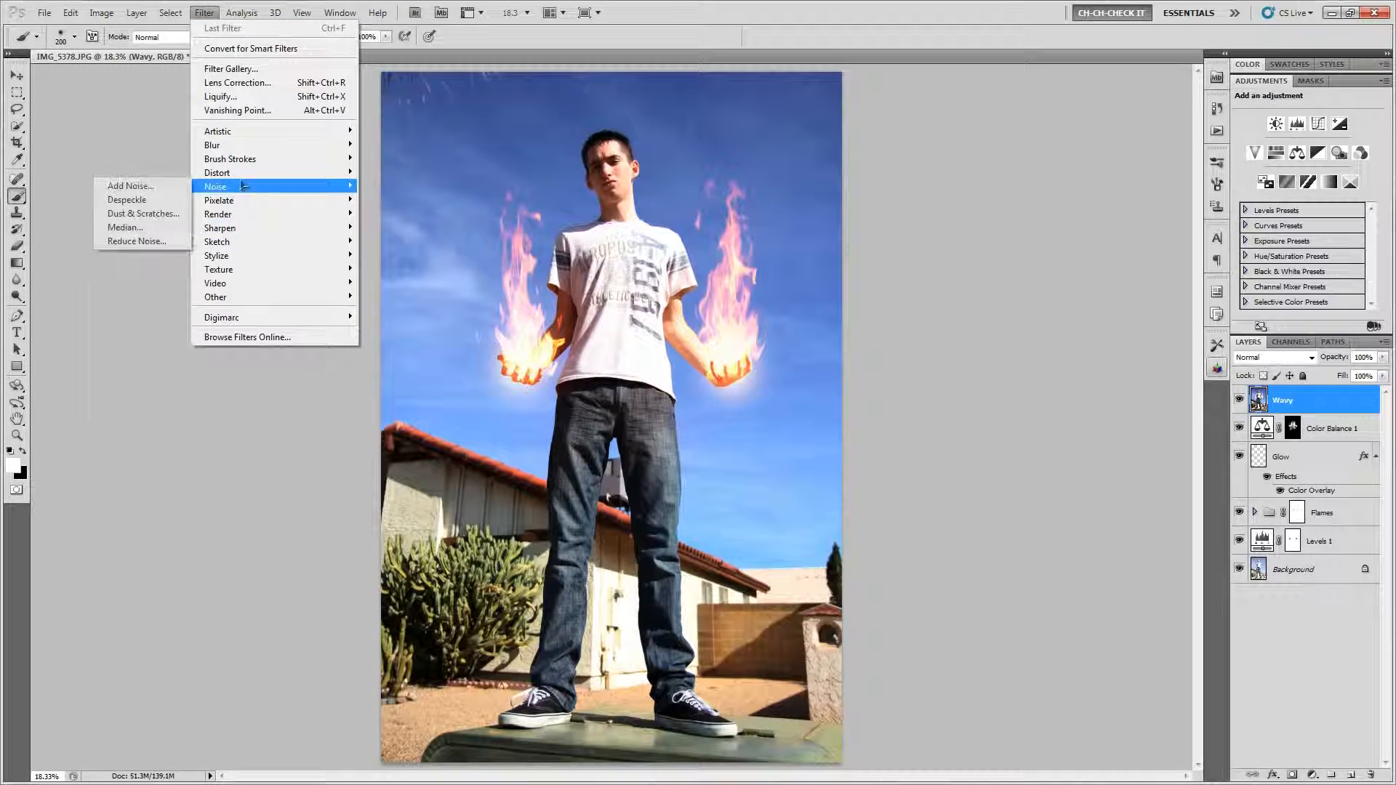
click(125, 312)
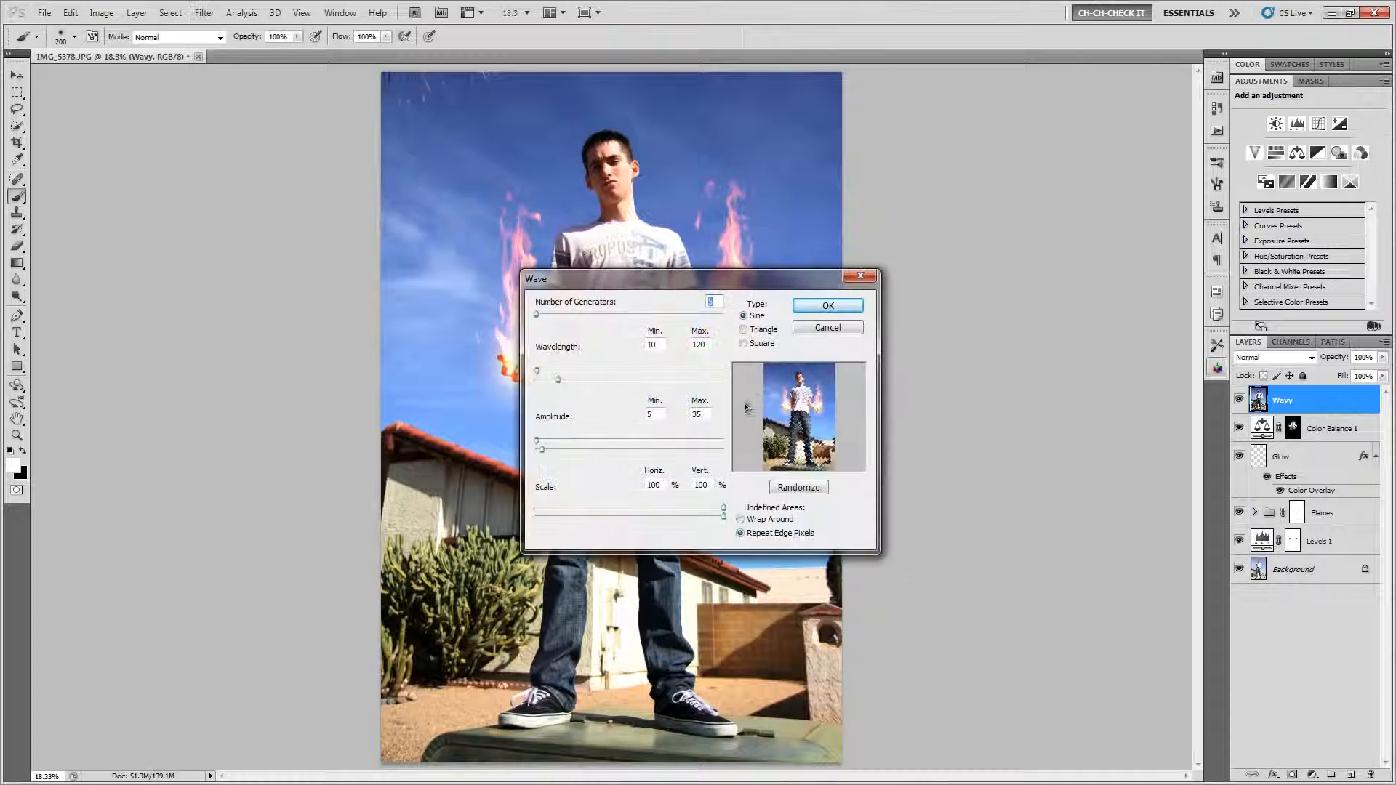
drag(790, 283, 1058, 131)
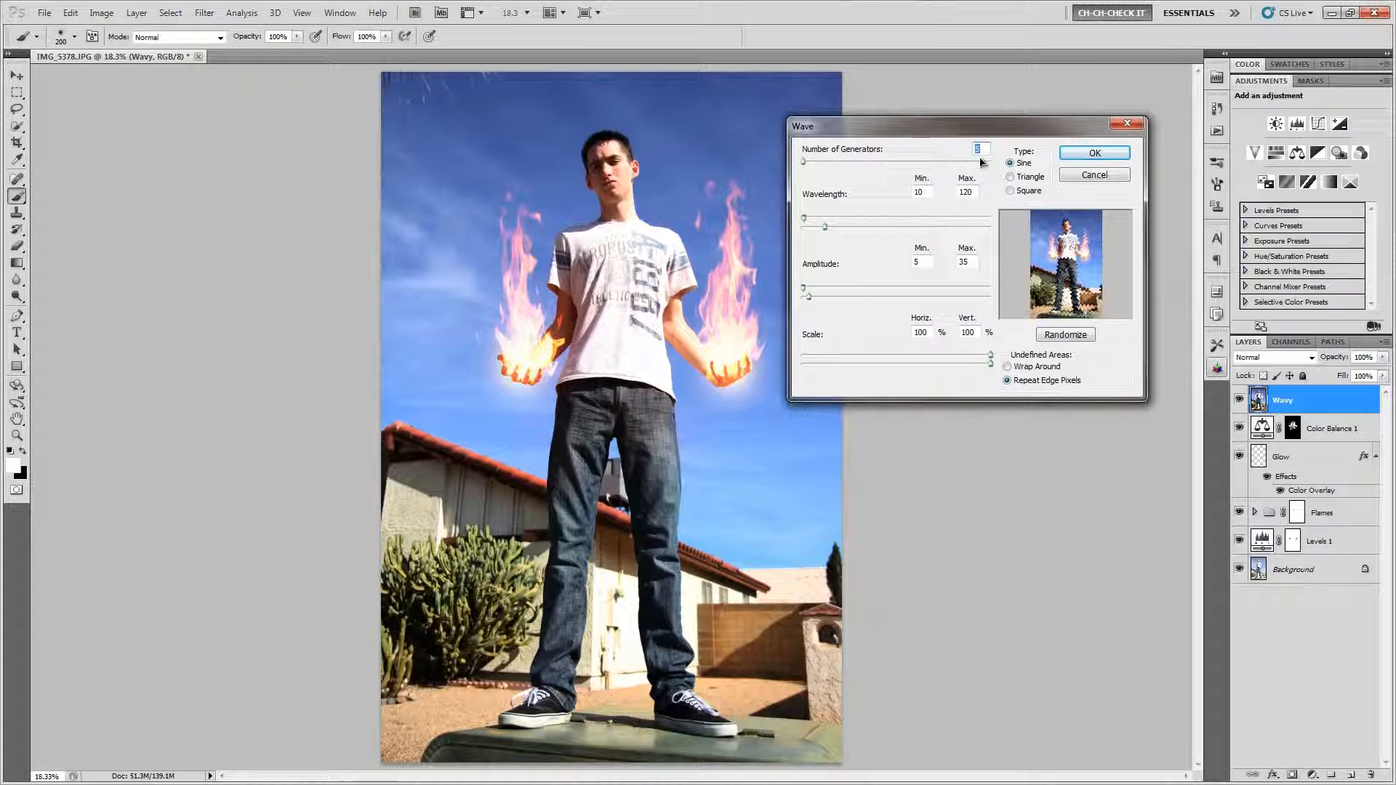
text(2)
drag(926, 193, 872, 198)
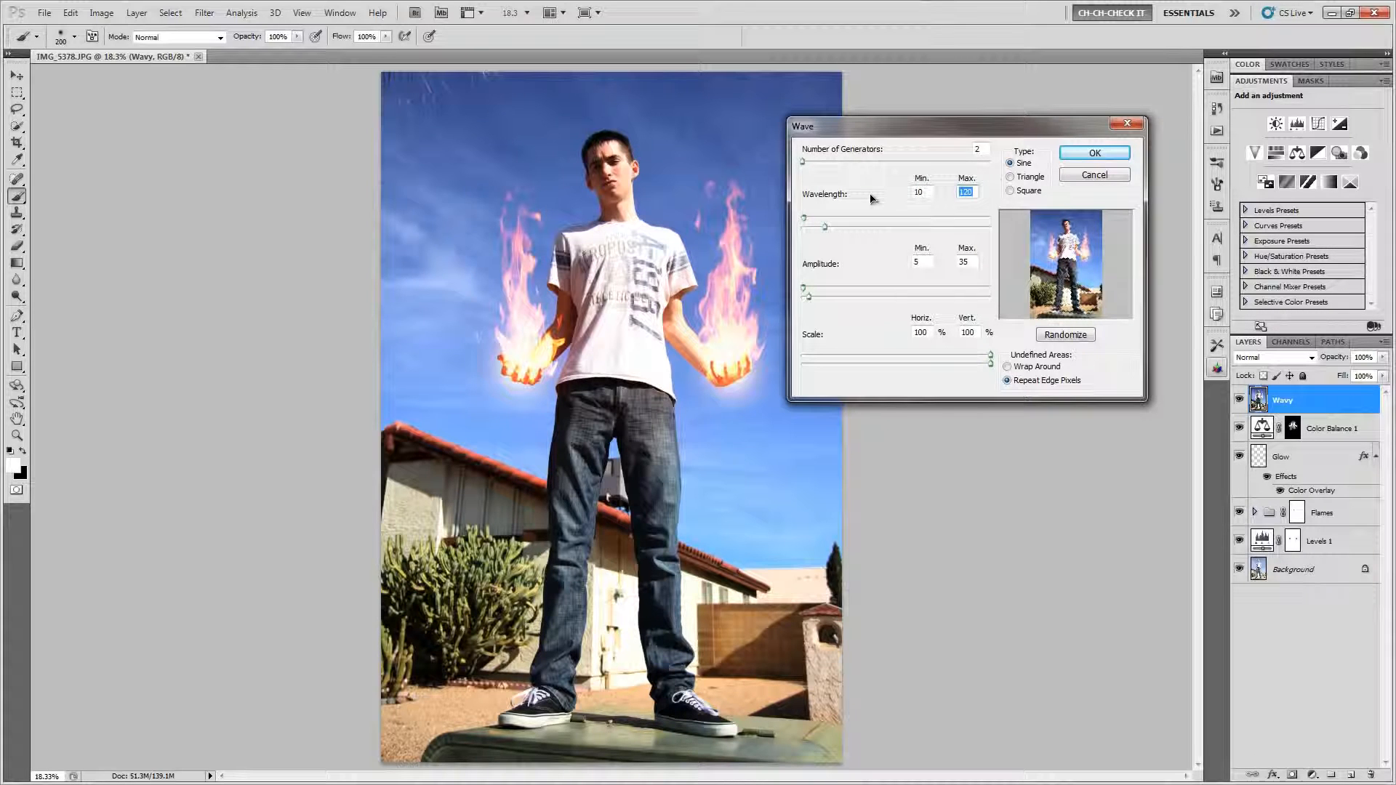
key(Tab)
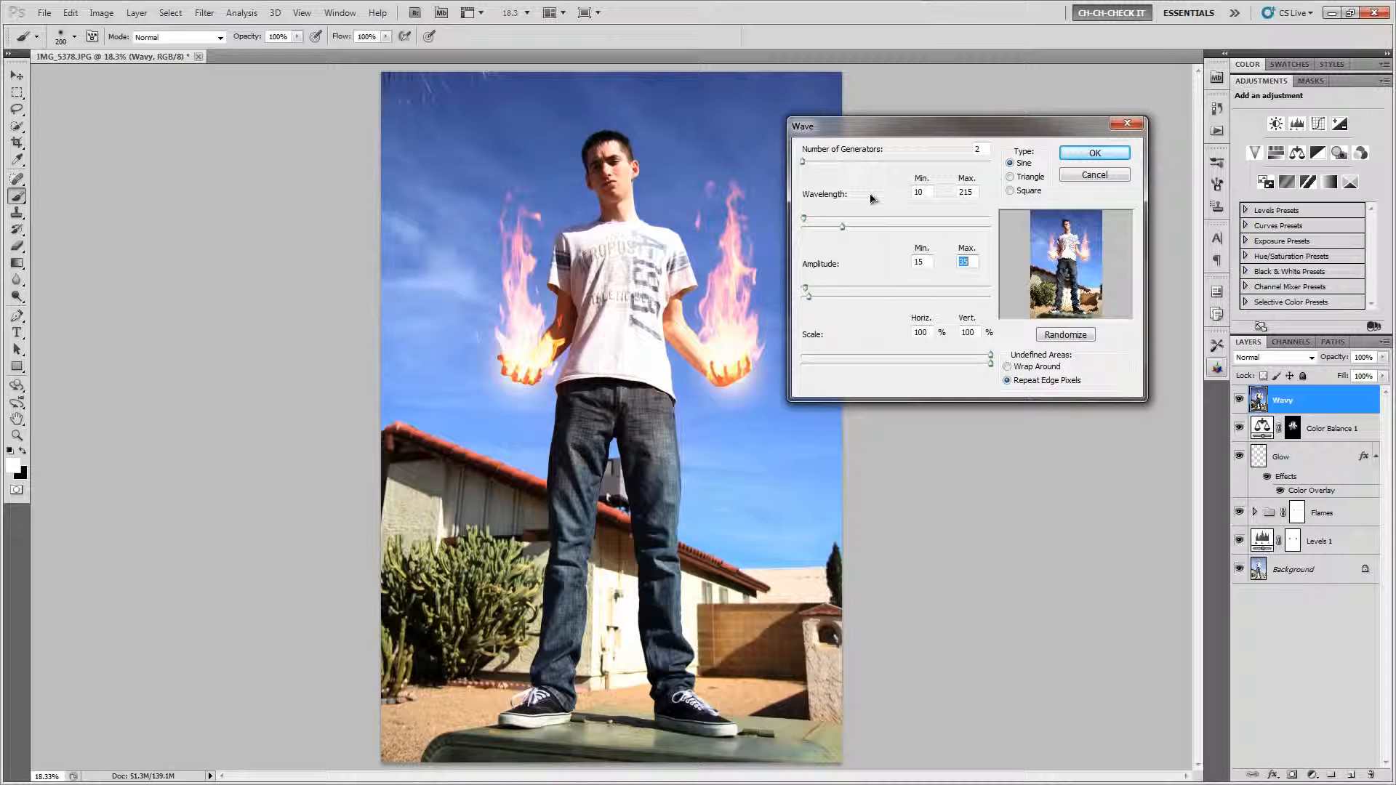
Step: Set the wave's maximum amplitude to 115 and its scale to 25% horizontal and 50% vertical, and apply the filter
text(115)
key(Tab)
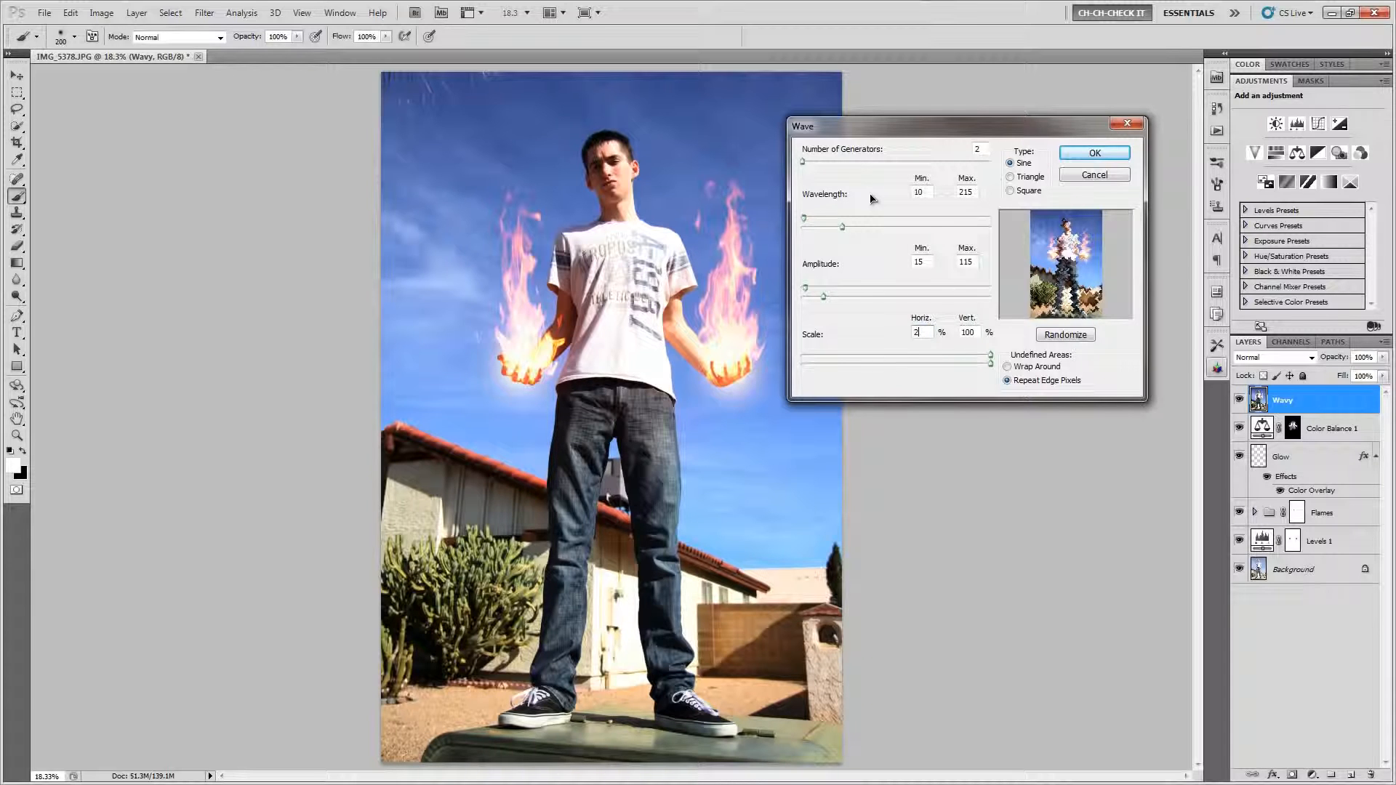
key(Tab)
text(5)
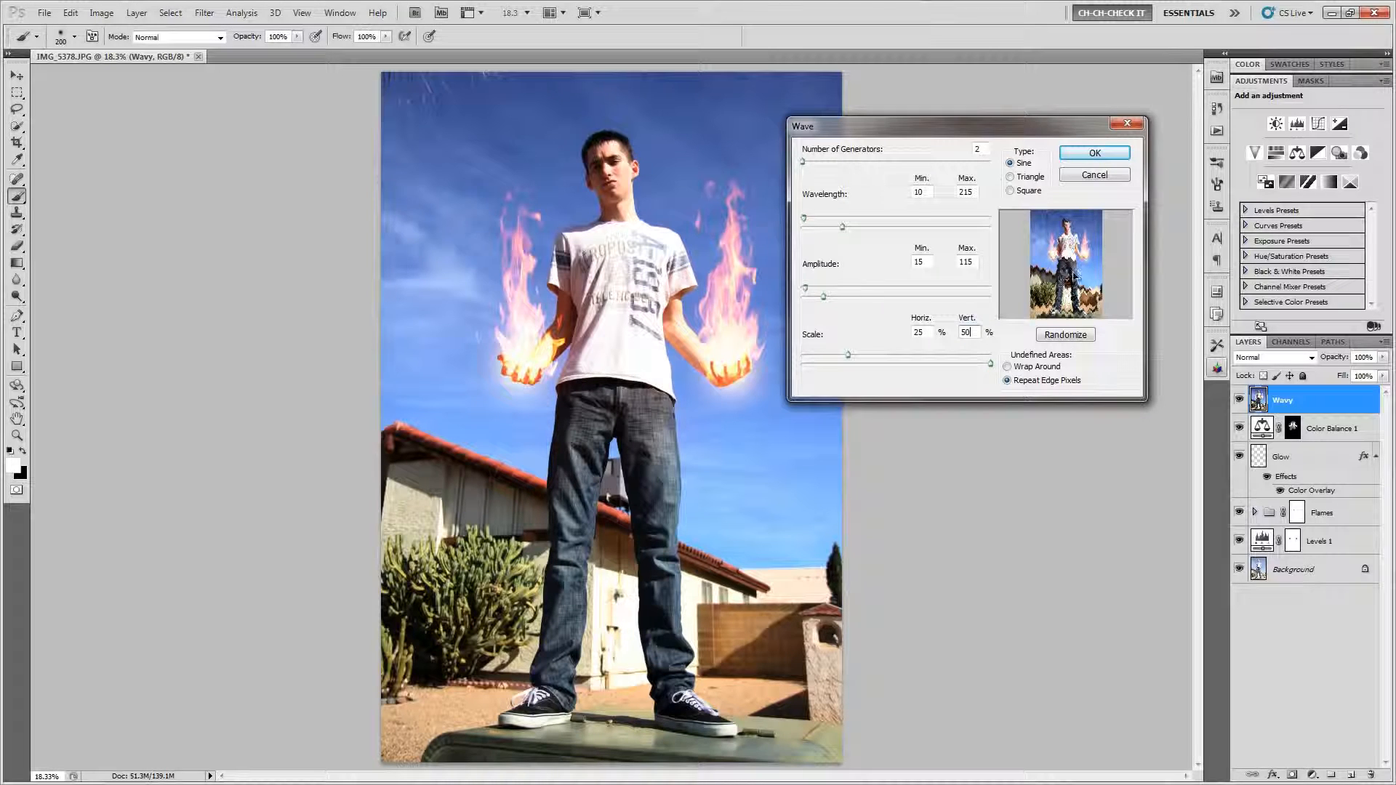
click(1096, 153)
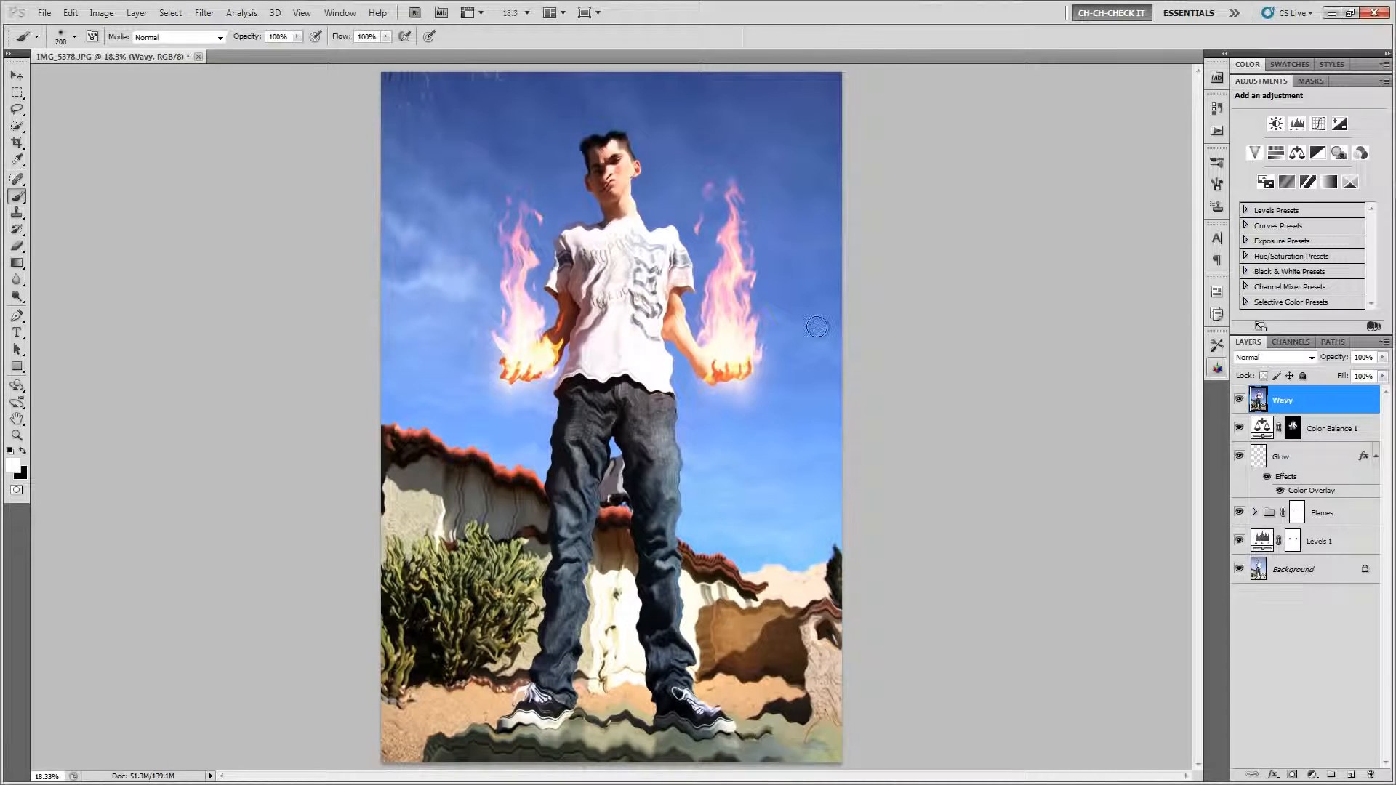
Step: Add a black layer mask that hides the whole Wavy layer
scroll(617, 317, up, 4)
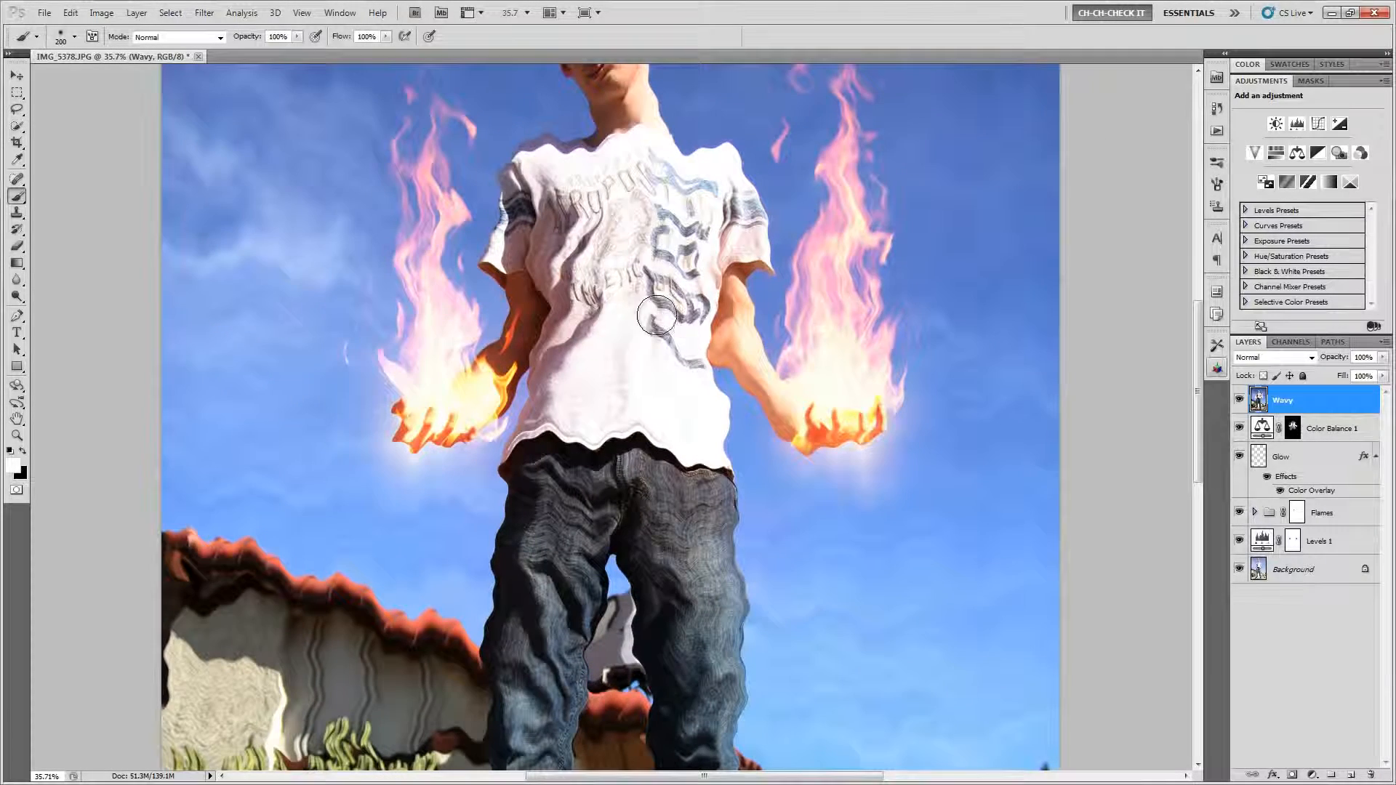
drag(655, 317, 692, 444)
scroll(678, 416, up, 3)
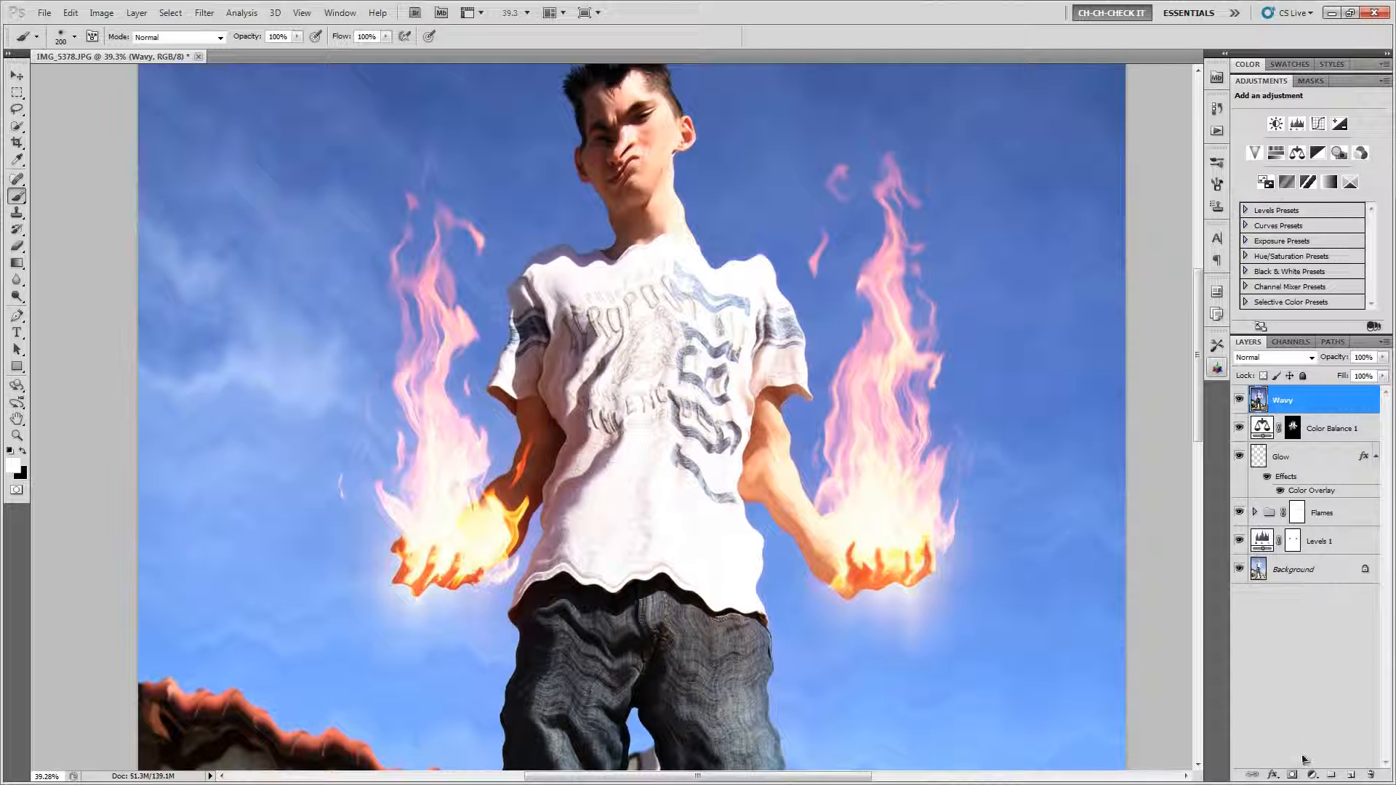
alt+click(1292, 776)
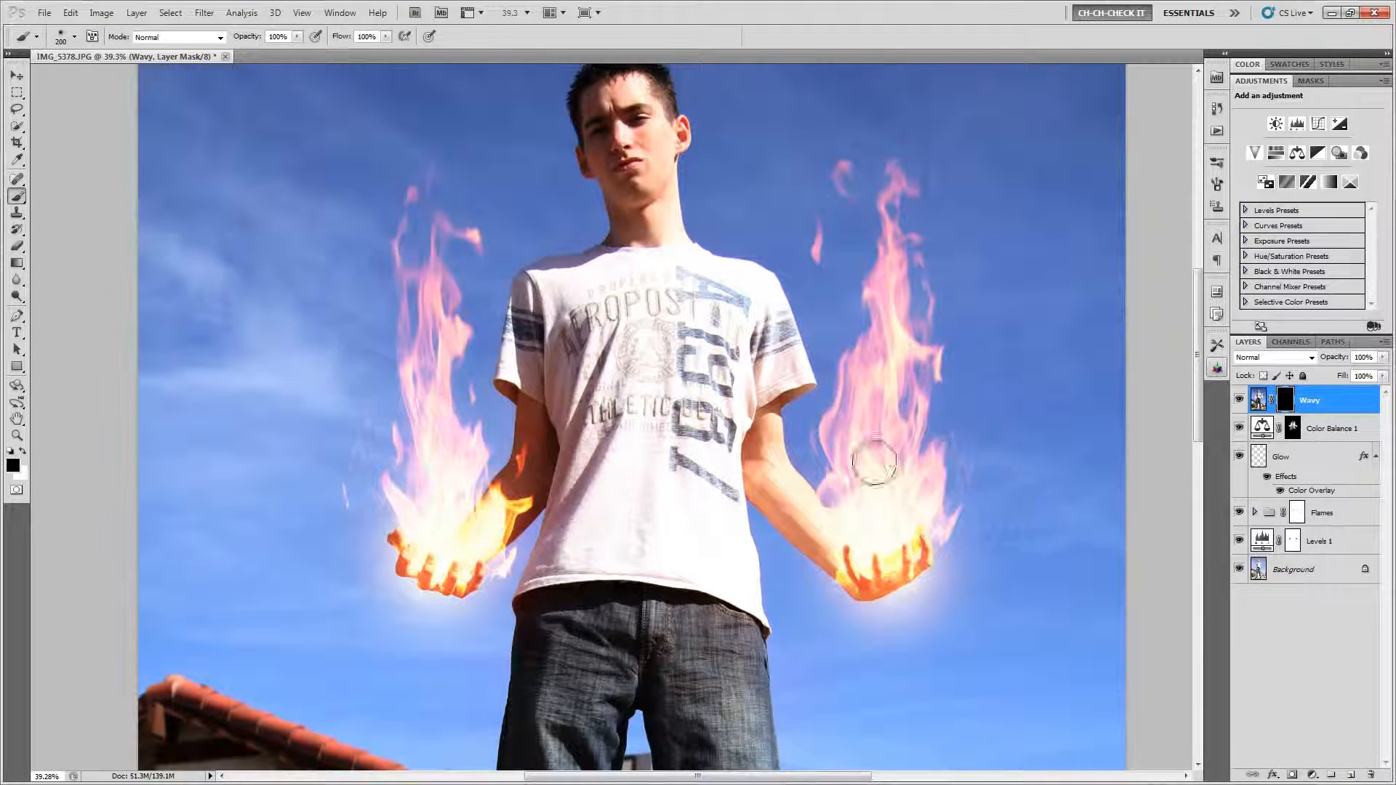
Step: Paint white on the Wavy mask over both hands and flames with brushes from 300 px up to 500 px
key(x)
key(bracketright)
key(bracketright)
key(bracketright)
key(bracketright)
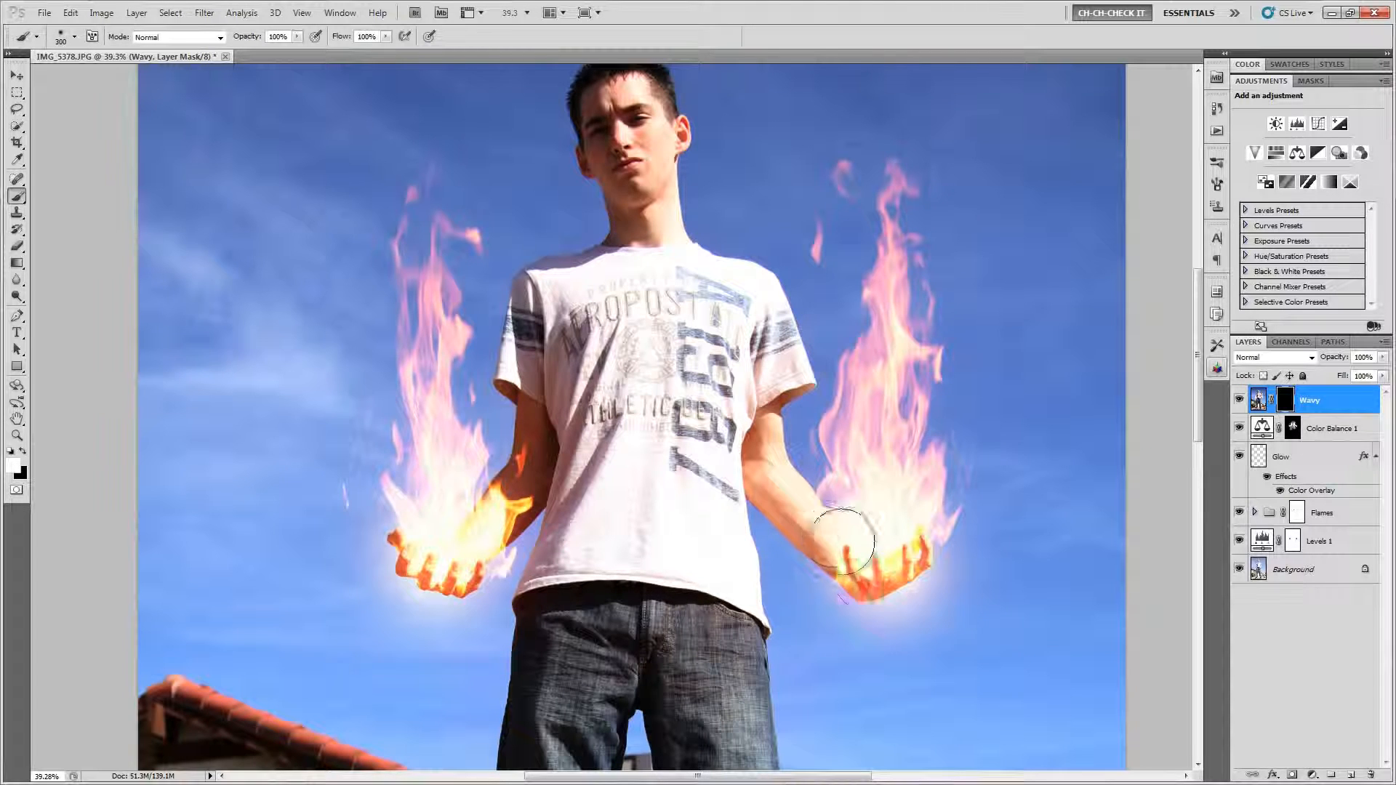
mouse_move(882, 476)
mouse_down()
mouse_move(865, 425)
mouse_move(926, 485)
mouse_move(879, 386)
mouse_move(888, 305)
mouse_move(874, 289)
mouse_move(870, 206)
mouse_move(886, 279)
mouse_up()
mouse_move(477, 552)
mouse_down()
mouse_move(424, 461)
mouse_move(421, 490)
mouse_move(458, 525)
mouse_move(441, 554)
mouse_move(412, 272)
mouse_move(455, 210)
mouse_up()
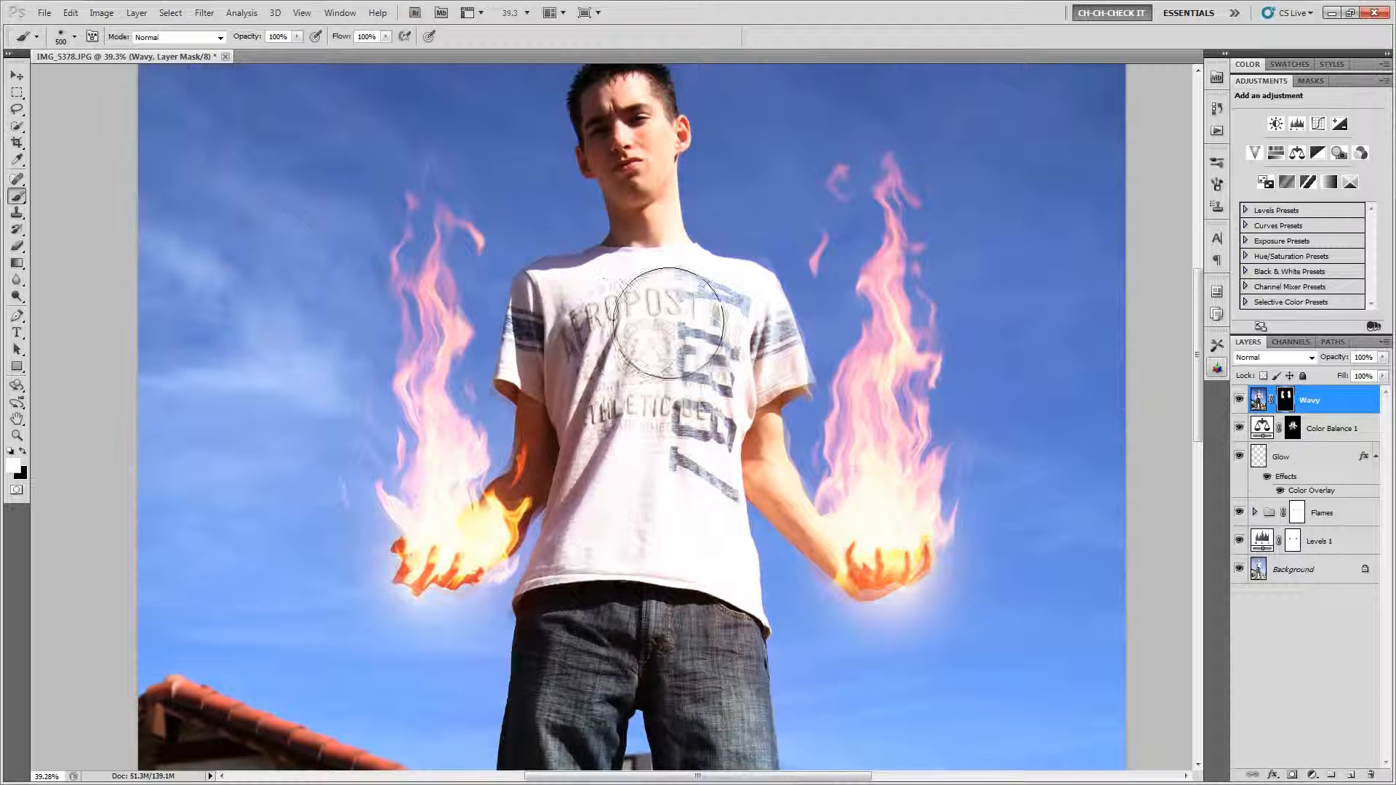
Step: Paint black on the Wavy mask over the sleeve, arm and hand beside the image's right-hand flame, using a 200 to 250 px brush
key(x)
key(bracketleft)
key(bracketleft)
key(bracketleft)
key(bracketleft)
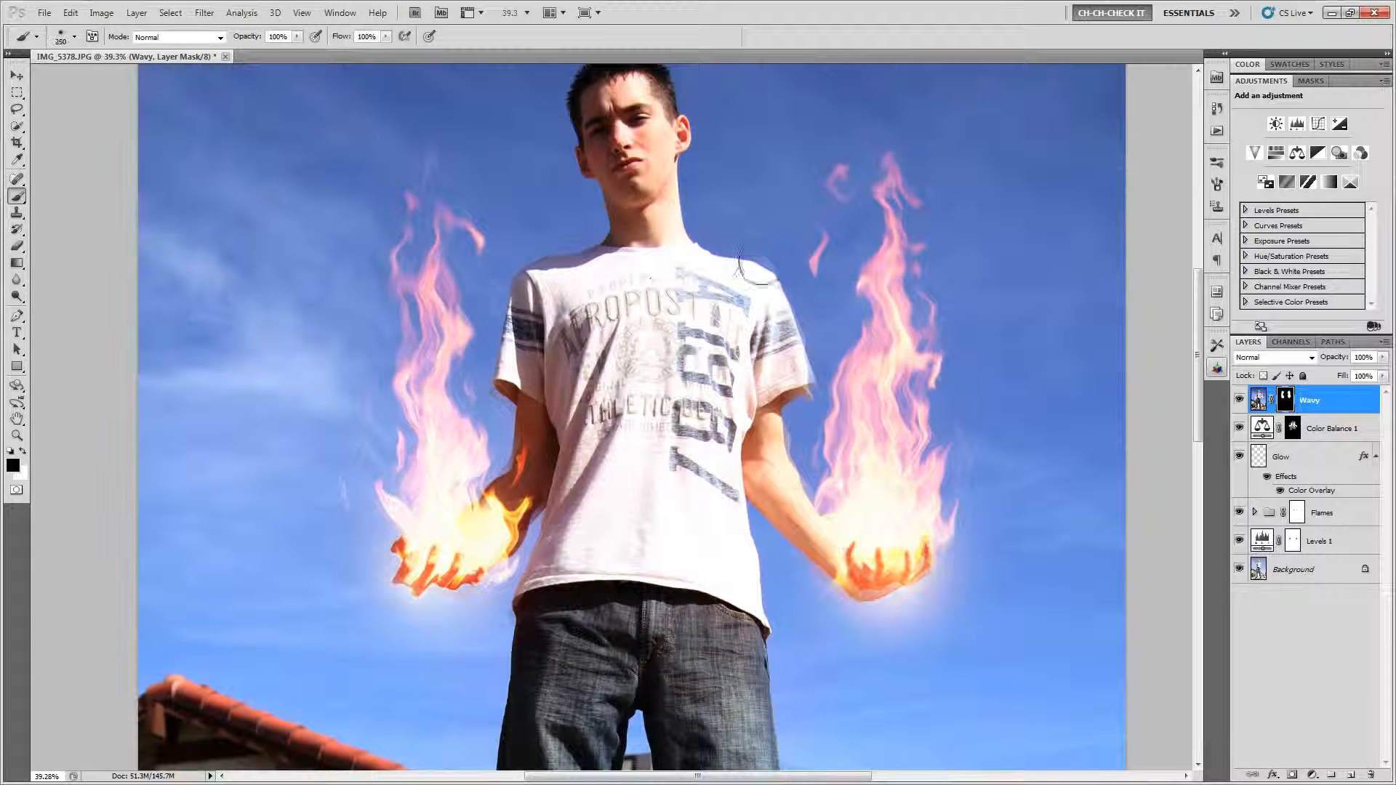
mouse_move(795, 349)
mouse_down()
mouse_move(780, 455)
mouse_move(813, 518)
mouse_move(805, 555)
mouse_move(855, 599)
mouse_move(914, 586)
mouse_move(872, 555)
mouse_move(883, 570)
mouse_move(913, 564)
mouse_move(865, 597)
mouse_up()
key(x)
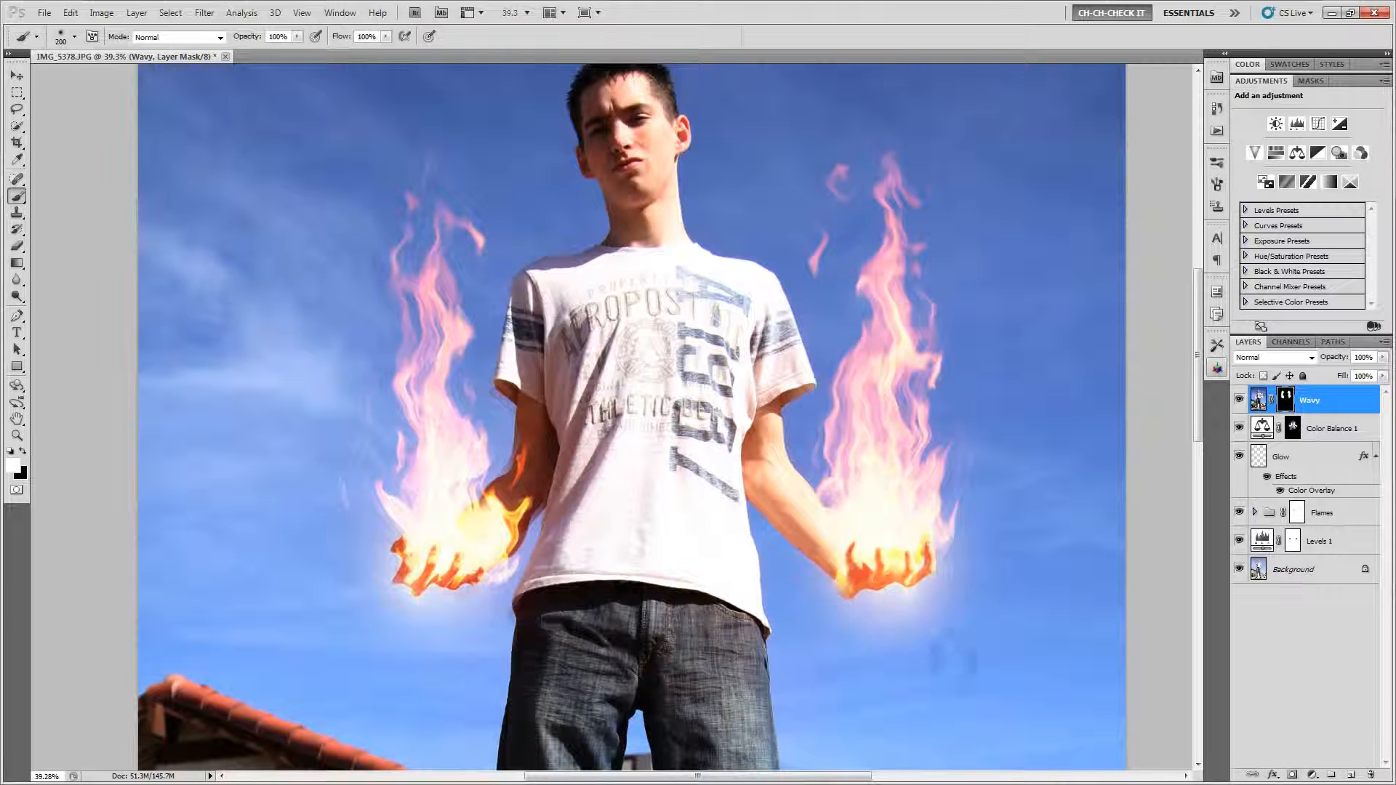
Step: Paint black on the Wavy mask over the fingers and wrist below the image's left-hand flame with a 200 px brush
scroll(446, 587, up, 1)
key(x)
mouse_move(396, 590)
mouse_down()
mouse_move(352, 553)
mouse_move(385, 541)
mouse_move(451, 581)
mouse_move(496, 576)
mouse_move(555, 512)
mouse_move(530, 485)
mouse_move(485, 518)
mouse_move(490, 496)
mouse_move(460, 472)
mouse_move(473, 489)
mouse_move(420, 523)
mouse_move(429, 557)
mouse_move(430, 484)
mouse_move(482, 464)
mouse_up()
key(x)
key(x)
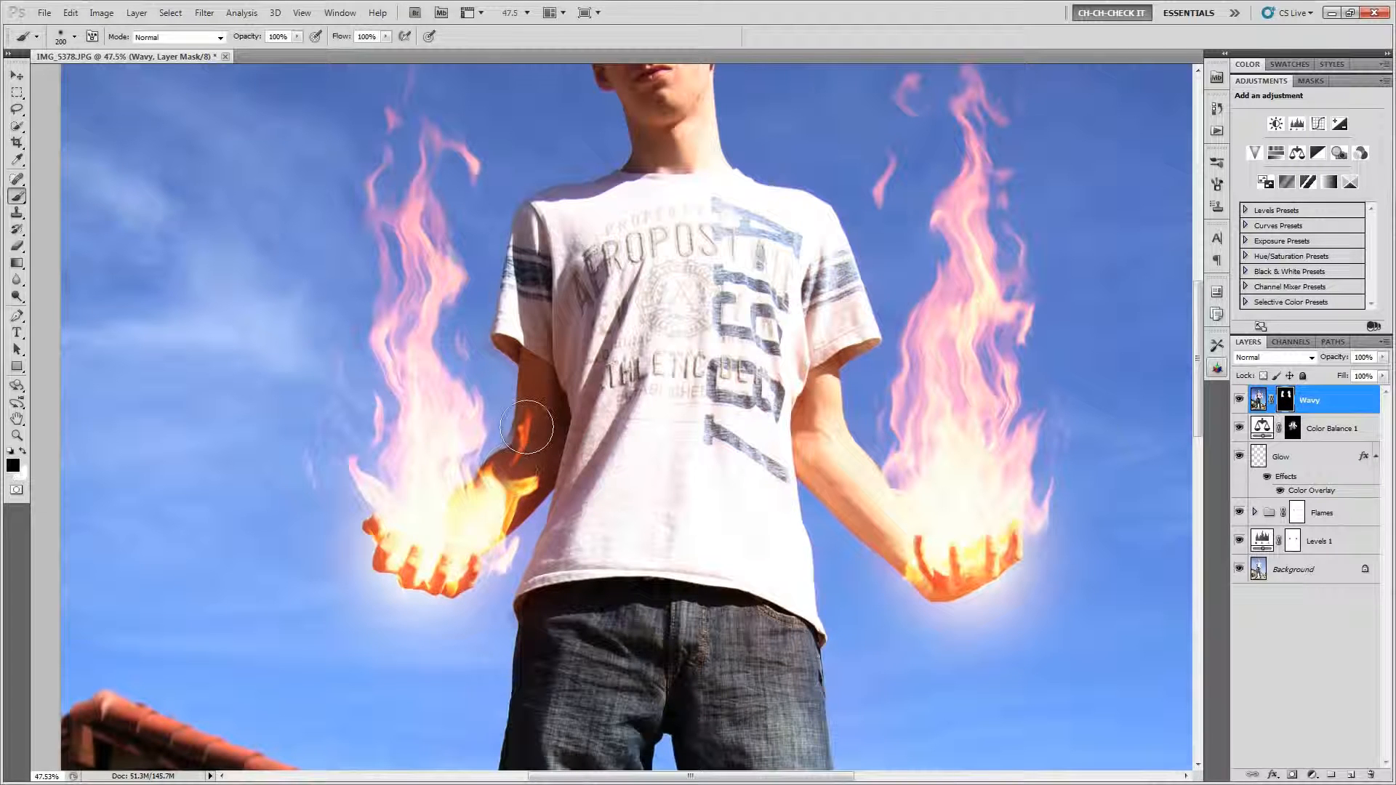
Step: Examine the hand and flame on the image's left side up close for leftover distortion
scroll(551, 559, up, 2)
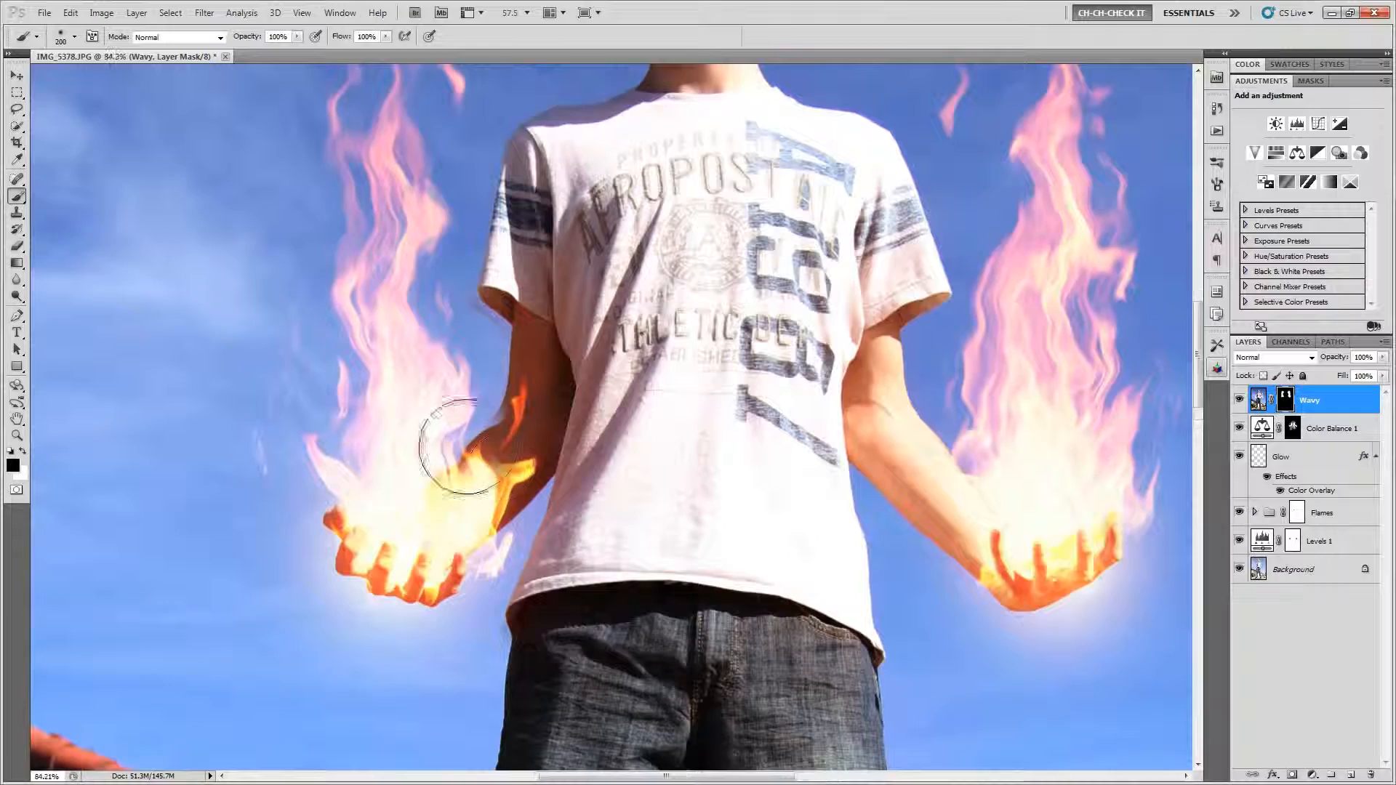
scroll(452, 437, up, 3)
scroll(488, 507, down, 2)
scroll(488, 507, down, 1)
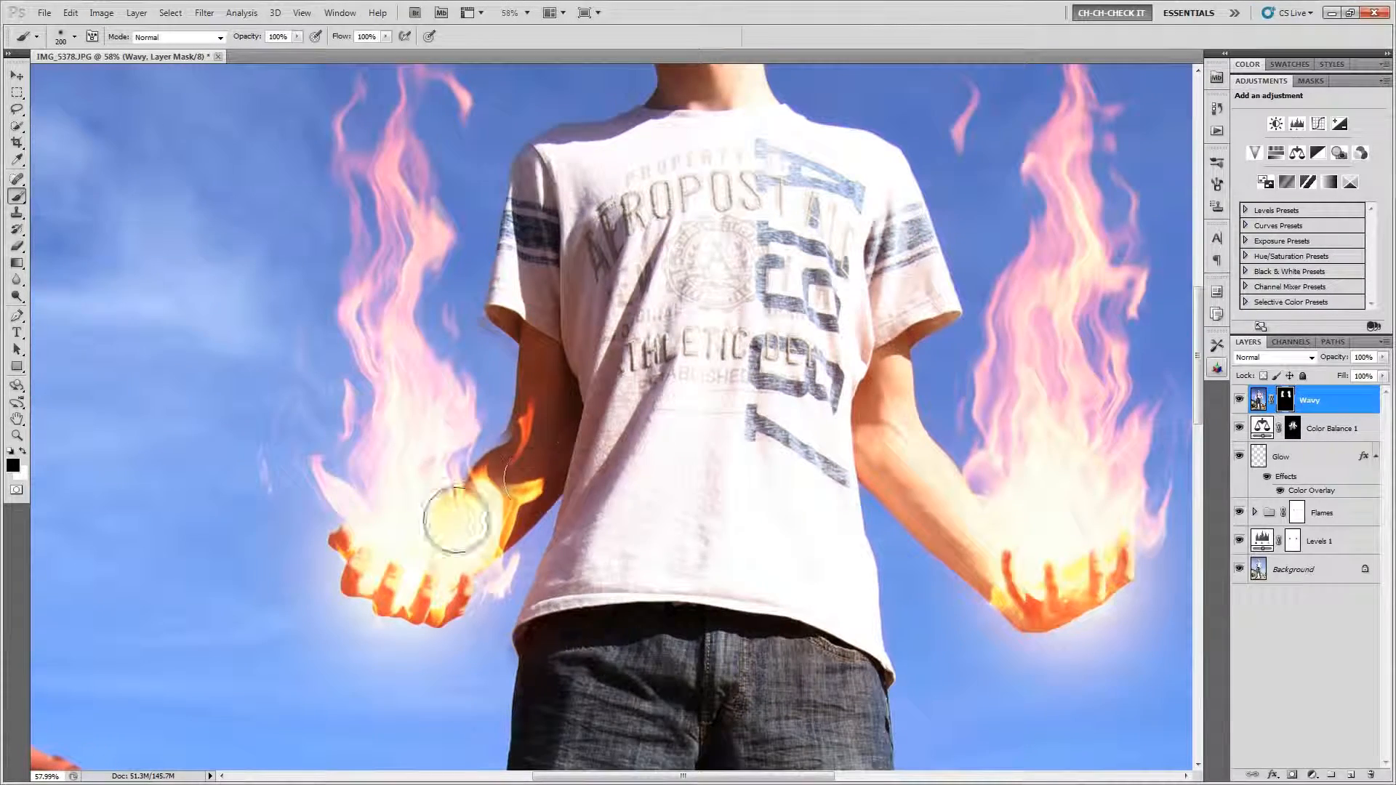
scroll(465, 509, down, 1)
scroll(483, 529, up, 1)
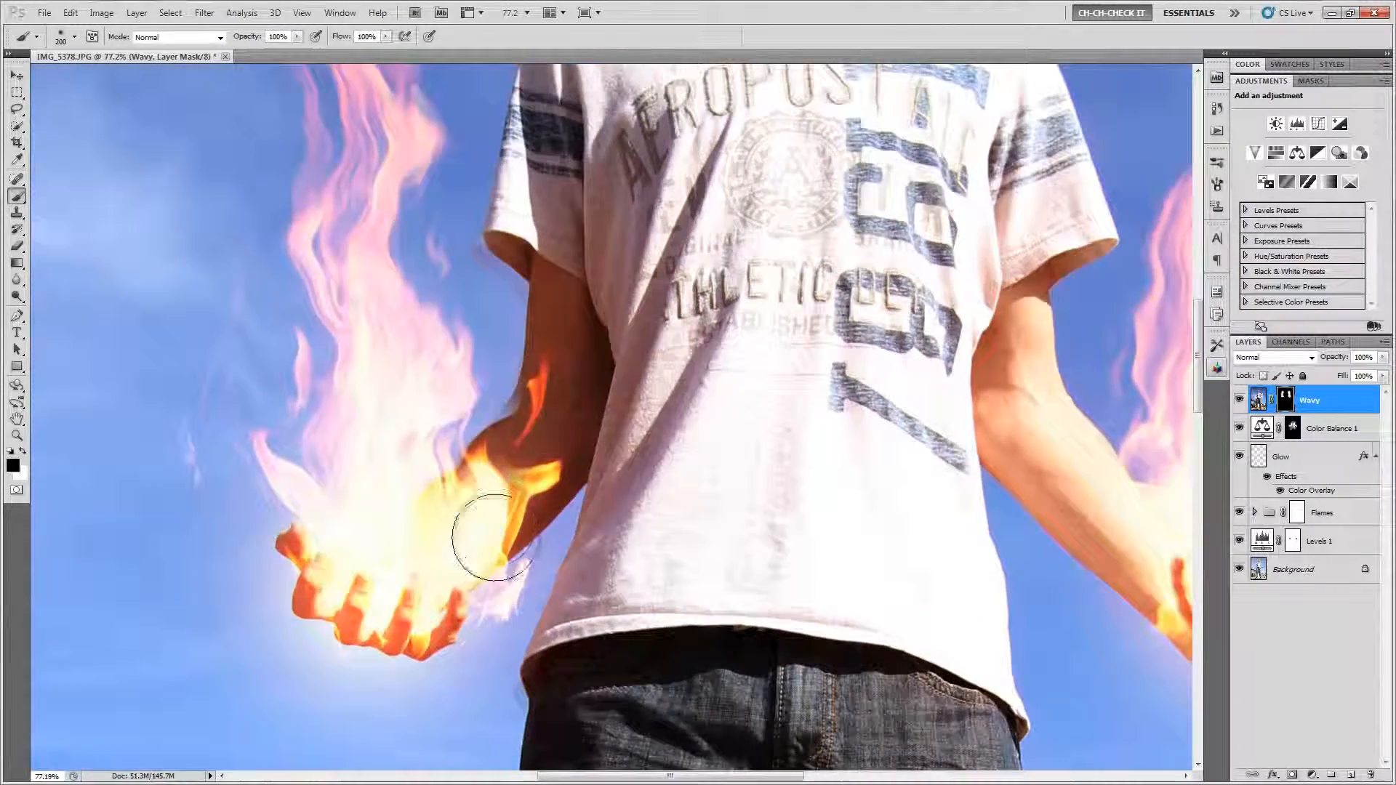
scroll(488, 542, down, 2)
scroll(483, 608, up, 1)
Step: Set the Wavy layer's opacity to 50%
scroll(488, 604, down, 3)
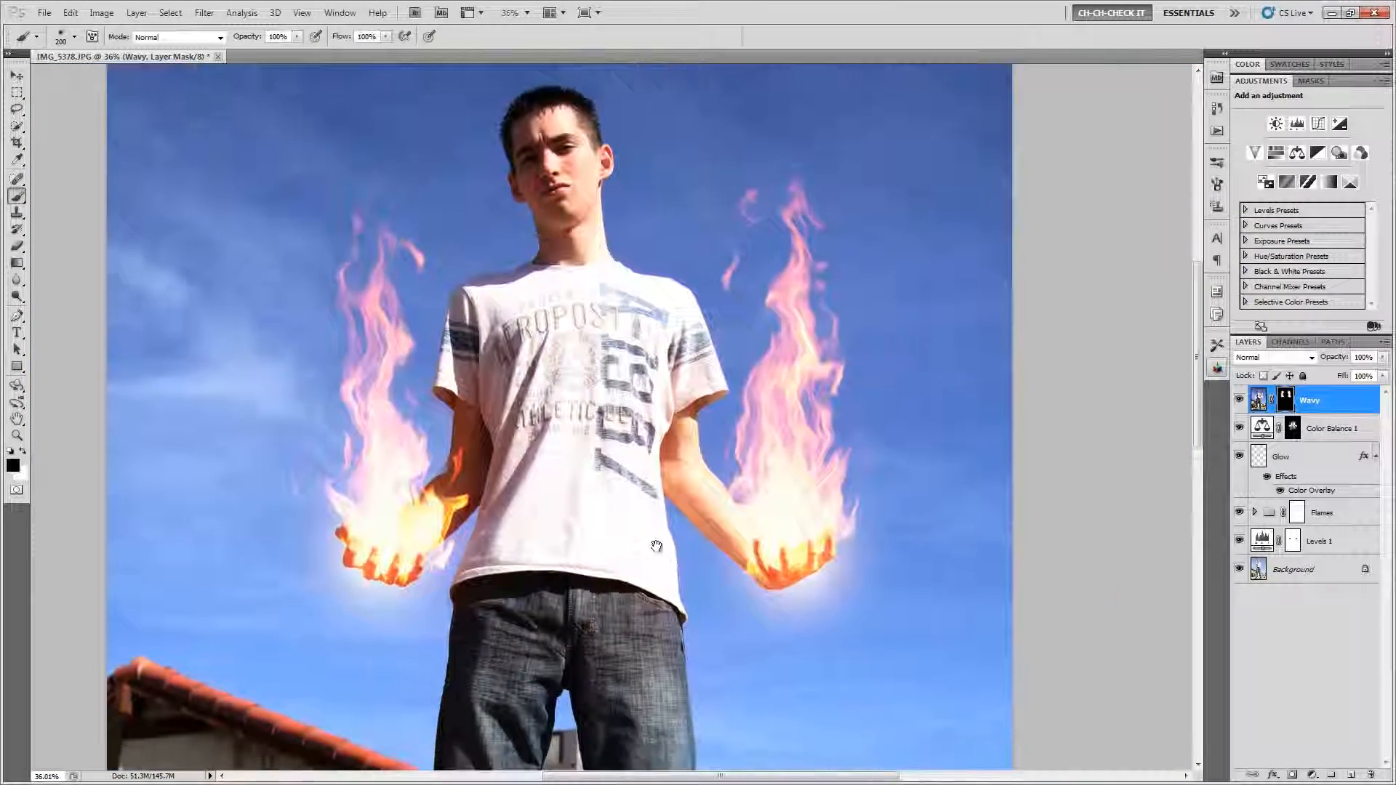
drag(657, 546, 717, 570)
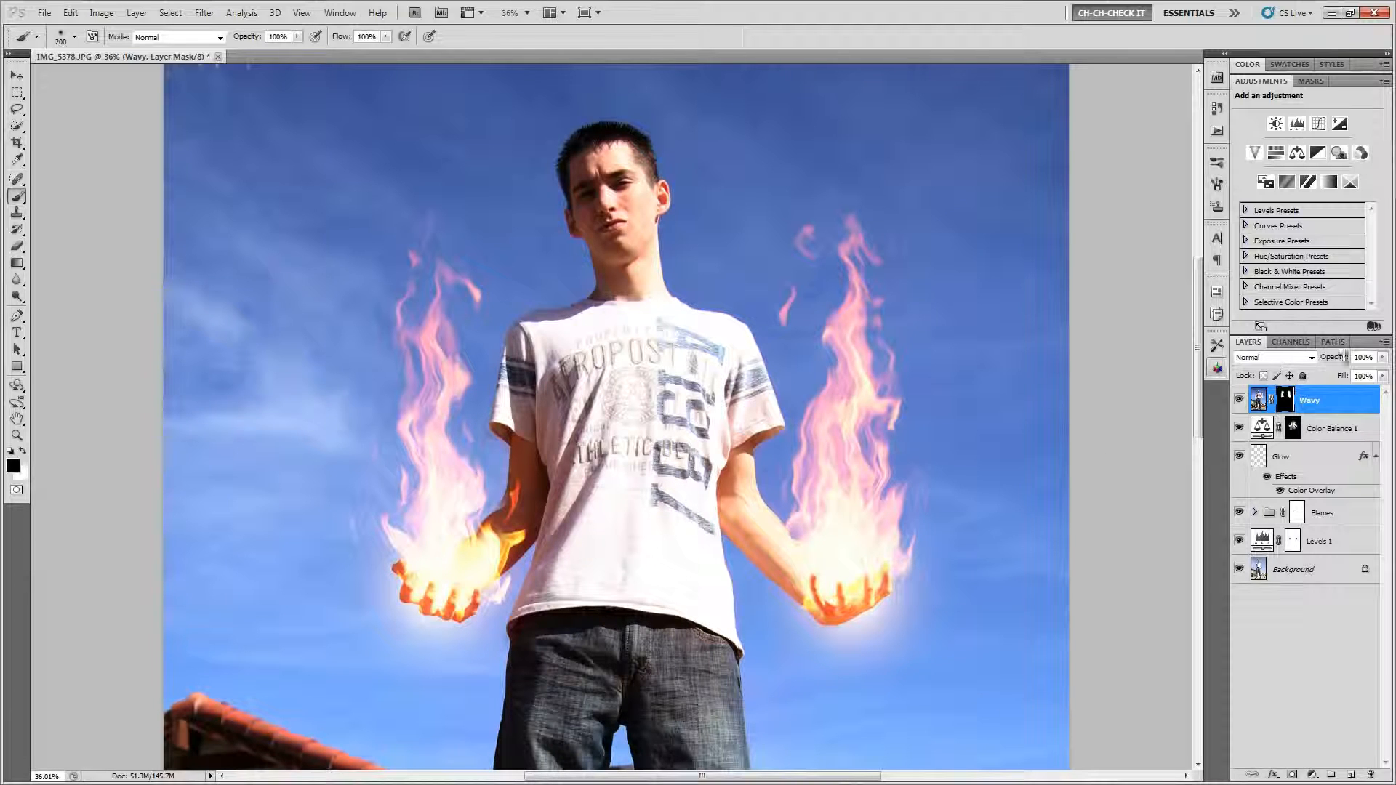
text(50)
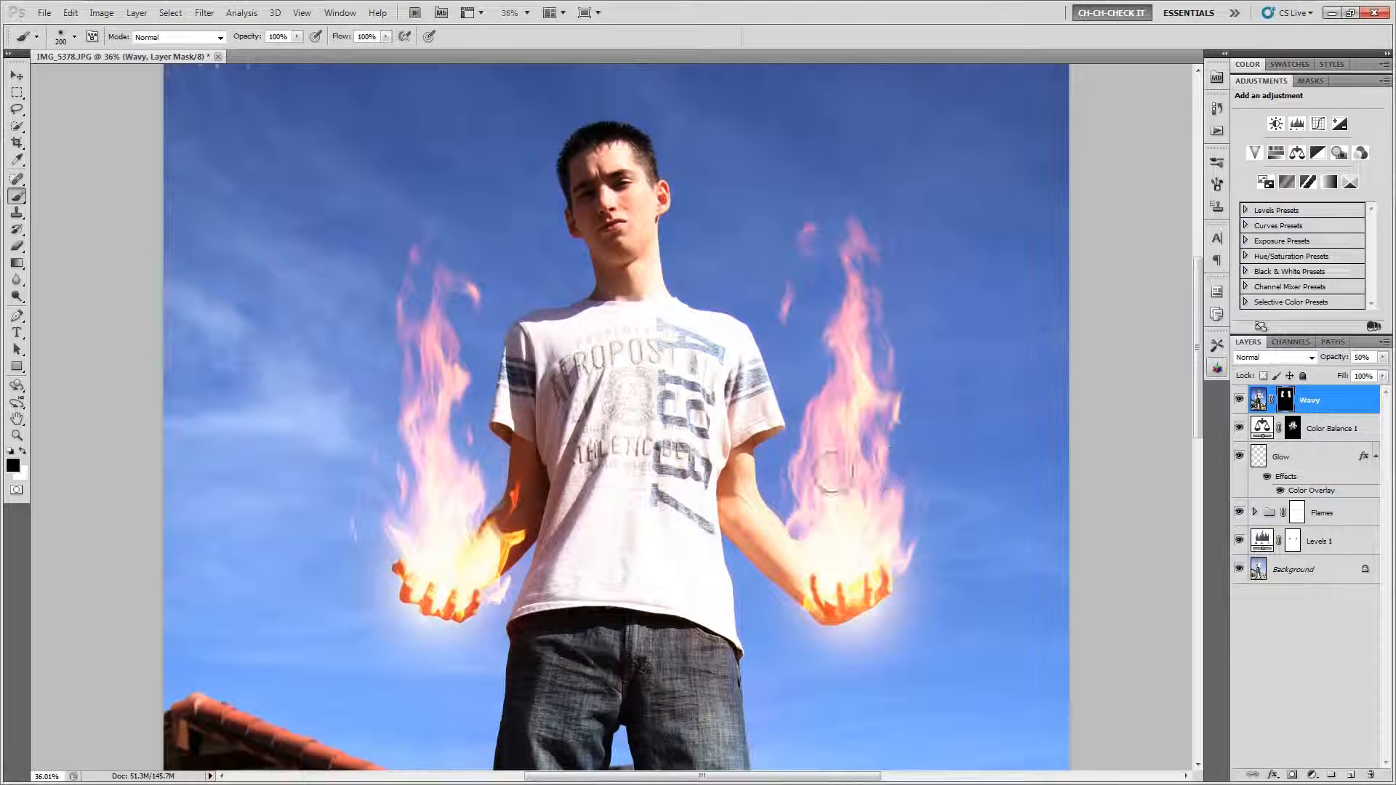
Step: Toggle the Wavy layer's visibility to compare the flames with and without heat distortion, and view the whole image
click(1240, 401)
click(1240, 401)
click(1240, 401)
click(1240, 402)
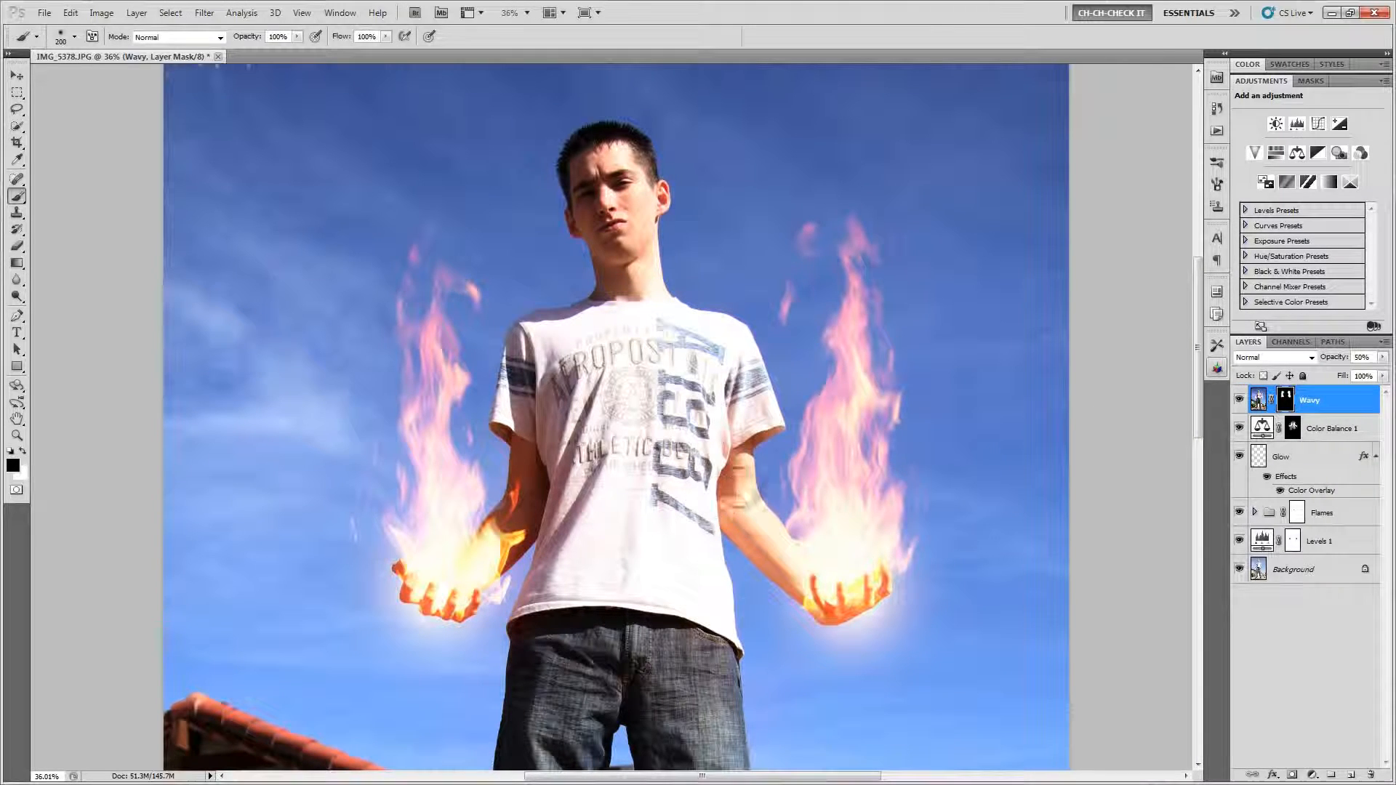
key(v)
click(1239, 401)
click(1240, 402)
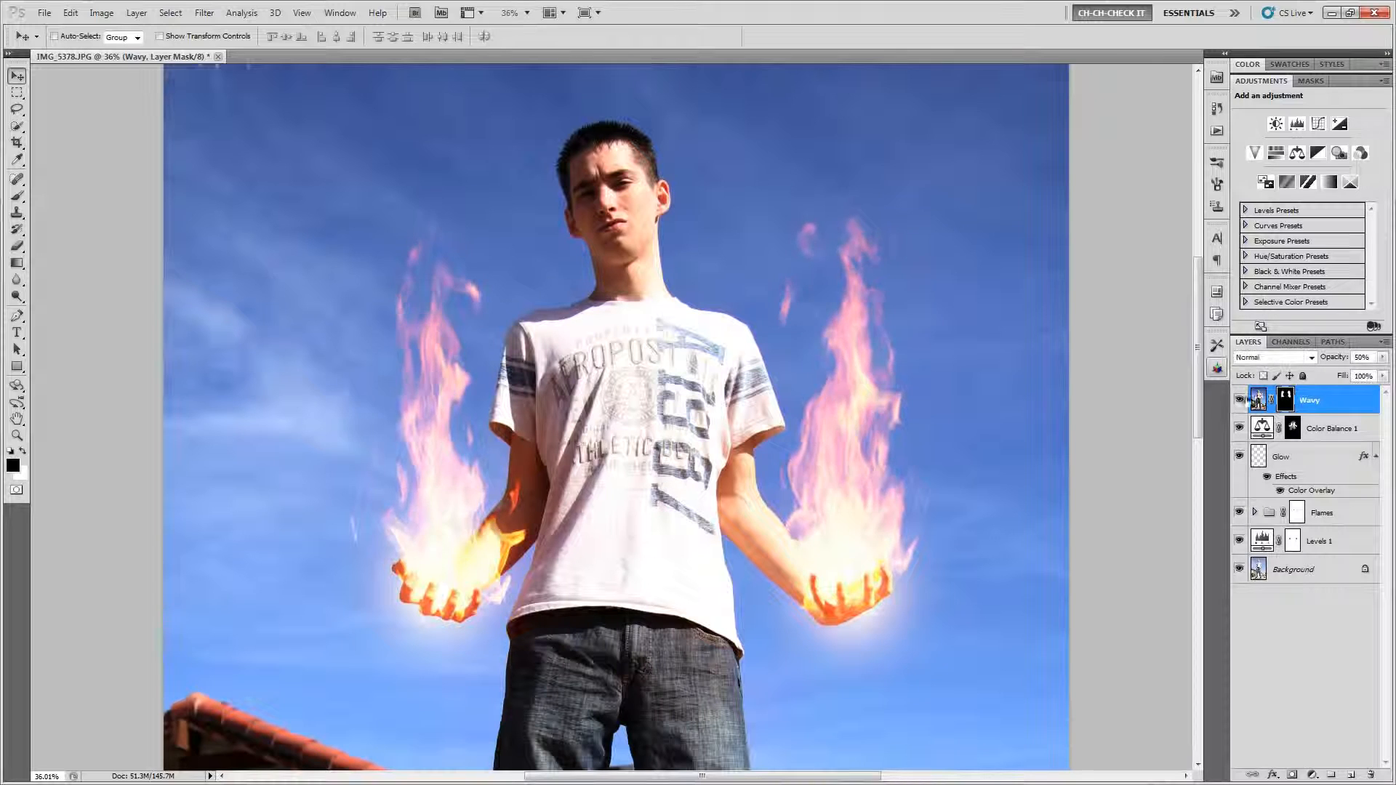
key(ctrl+0)
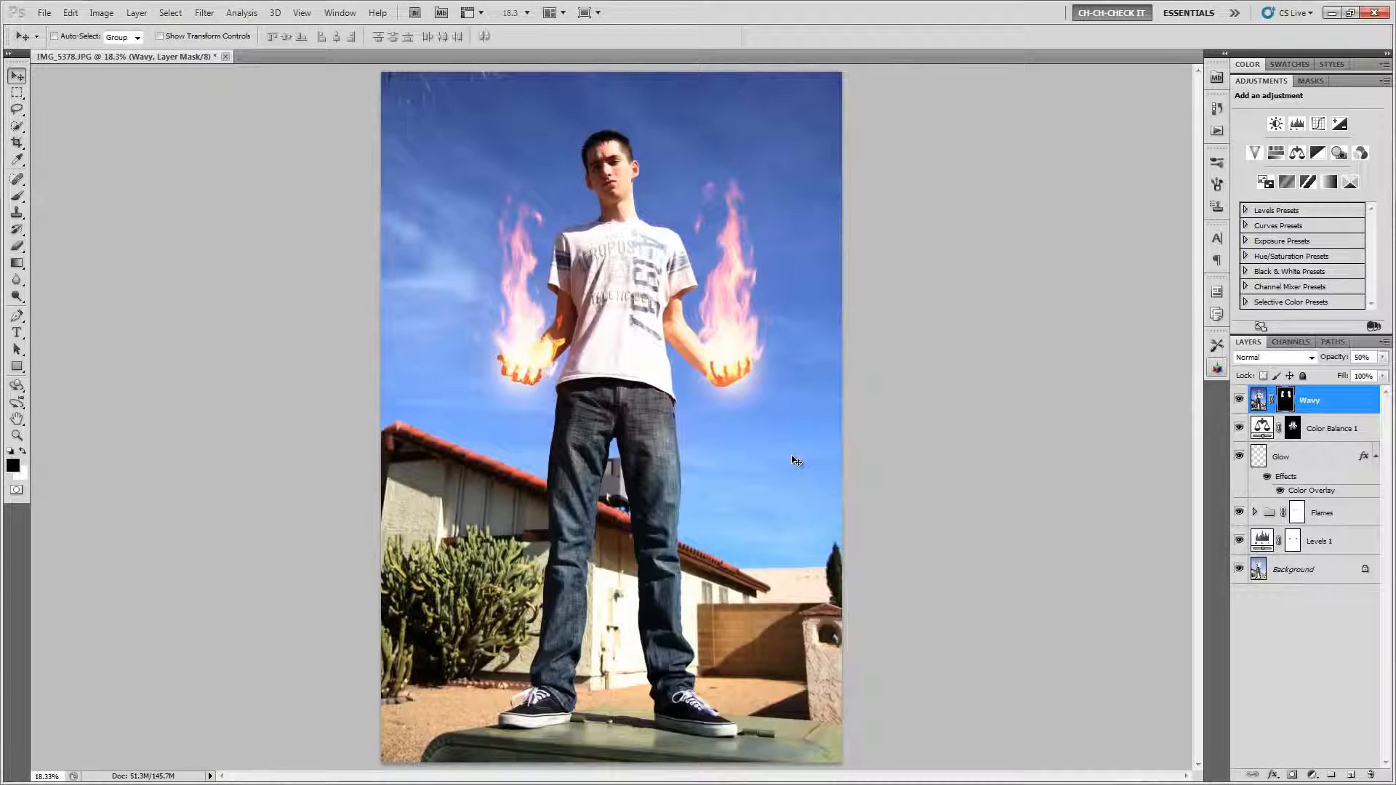